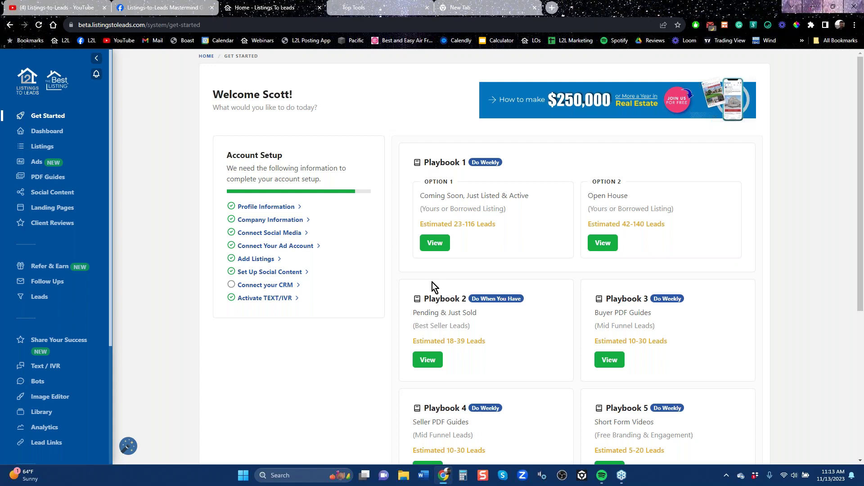
- Open the Listings page, then replay the member's farming video in the Facebook group results
{"action": "left_click", "coordinate": [40, 148]}
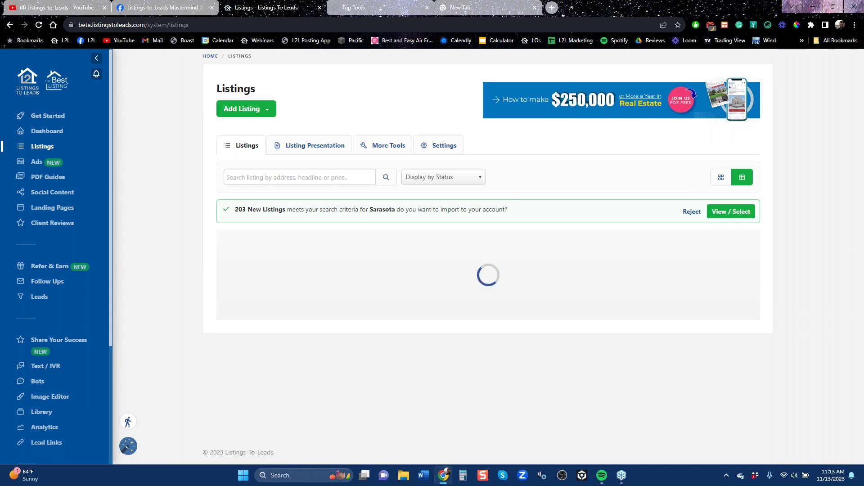
{"action": "left_click", "coordinate": [161, 9]}
{"action": "scroll", "coordinate": [580, 301], "scroll_direction": "up", "scroll_amount": 5}
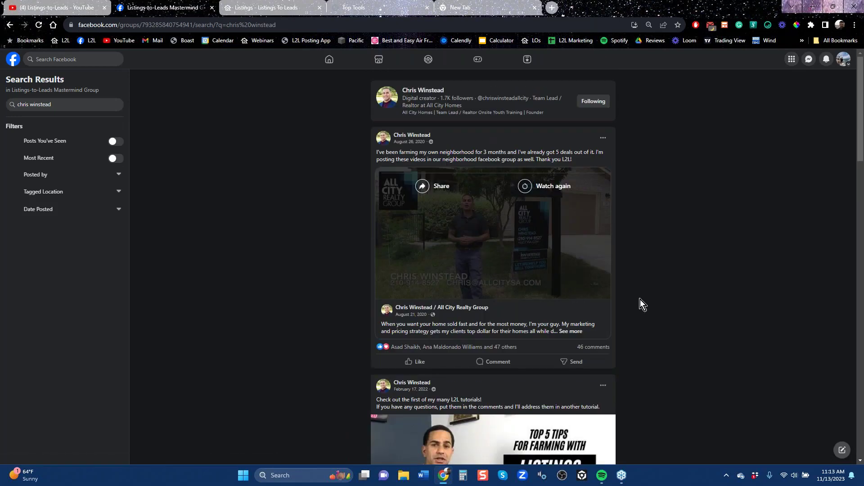
{"action": "left_click", "coordinate": [524, 186]}
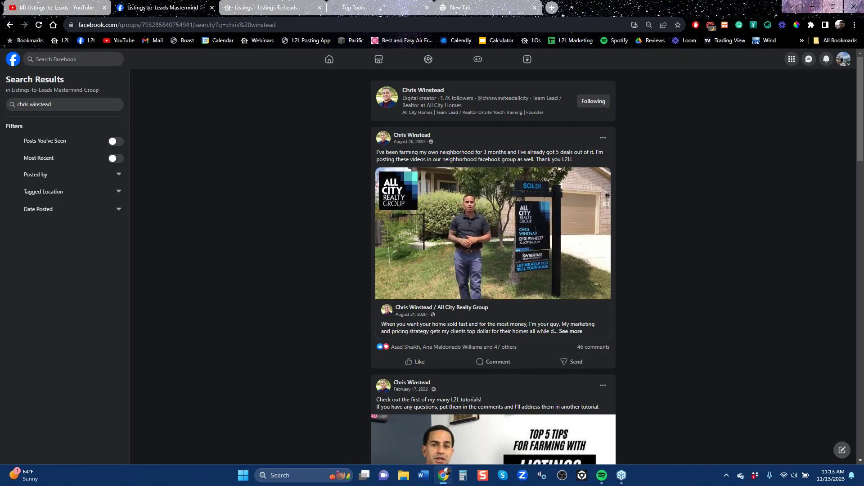
{"action": "left_click", "coordinate": [288, 7]}
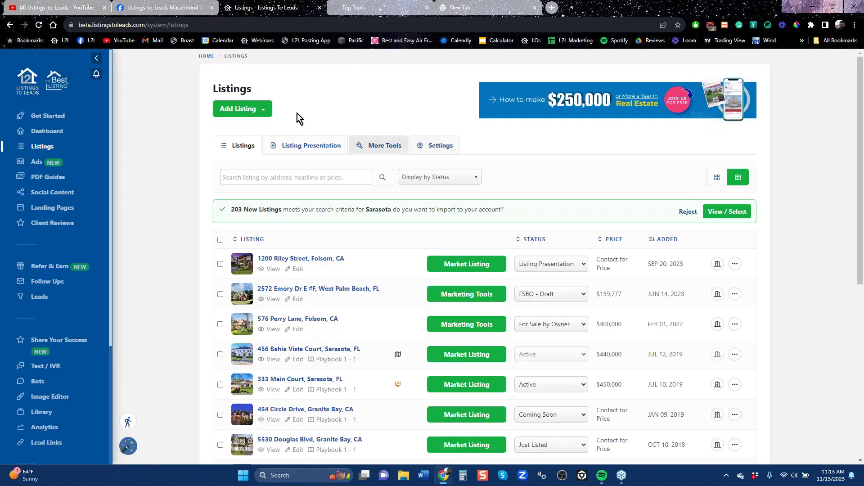
{"action": "left_click", "coordinate": [250, 111]}
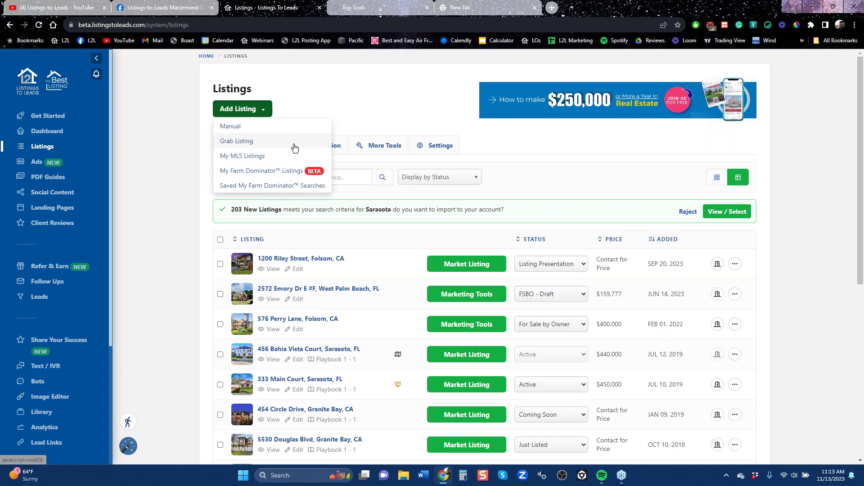
{"action": "scroll", "coordinate": [469, 310], "scroll_direction": "down", "scroll_amount": 6}
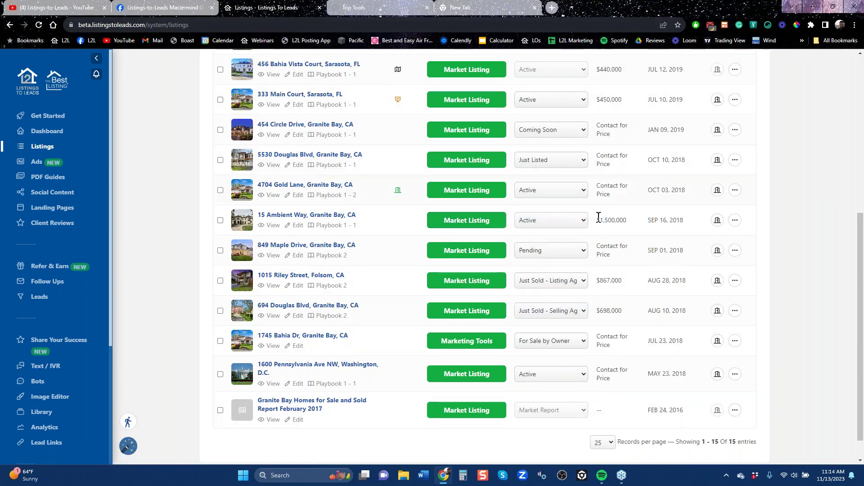
{"action": "left_click", "coordinate": [465, 161]}
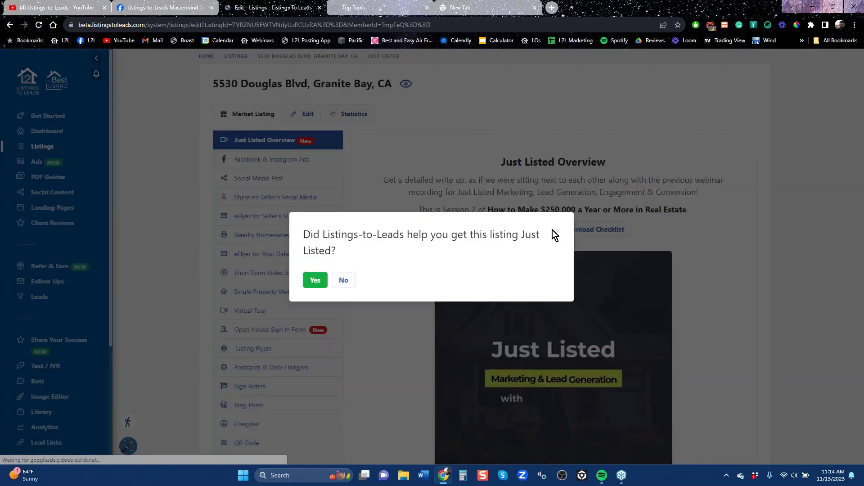
{"action": "left_click", "coordinate": [556, 233]}
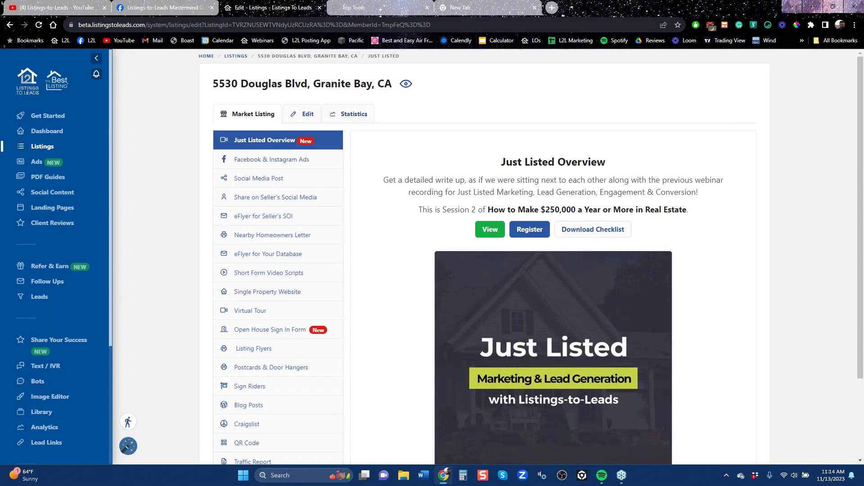
{"action": "left_click", "coordinate": [160, 9]}
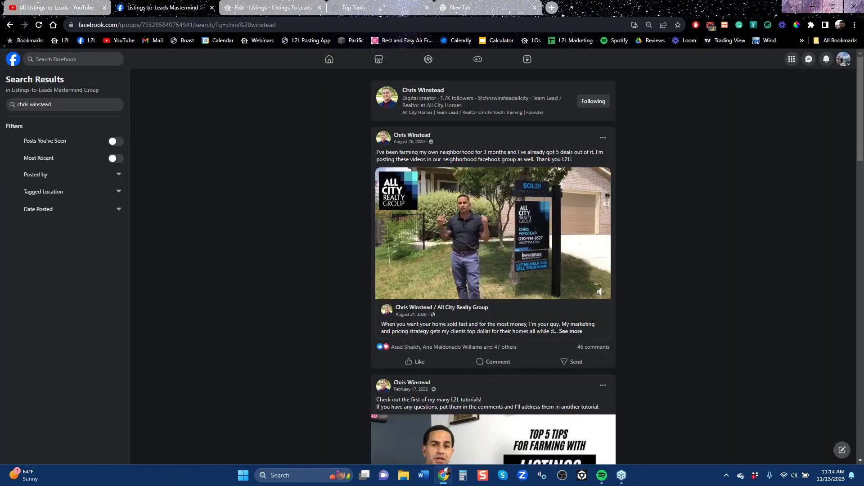
{"action": "left_click", "coordinate": [10, 25]}
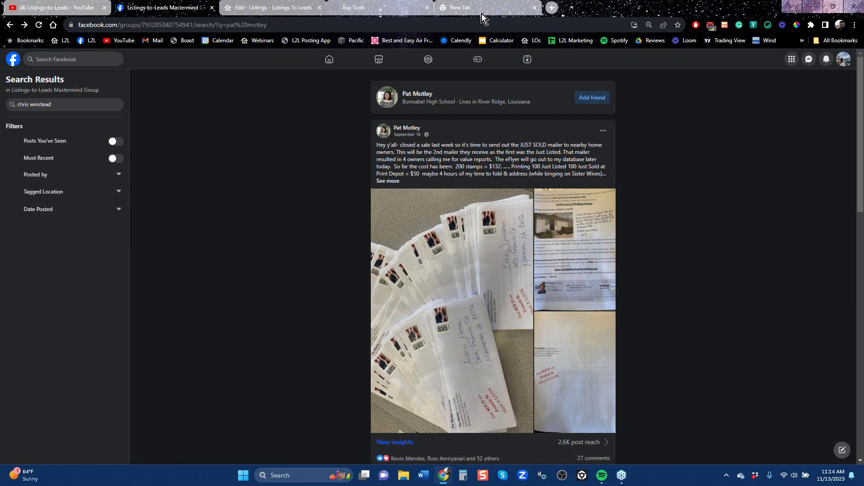
{"action": "left_click", "coordinate": [290, 8]}
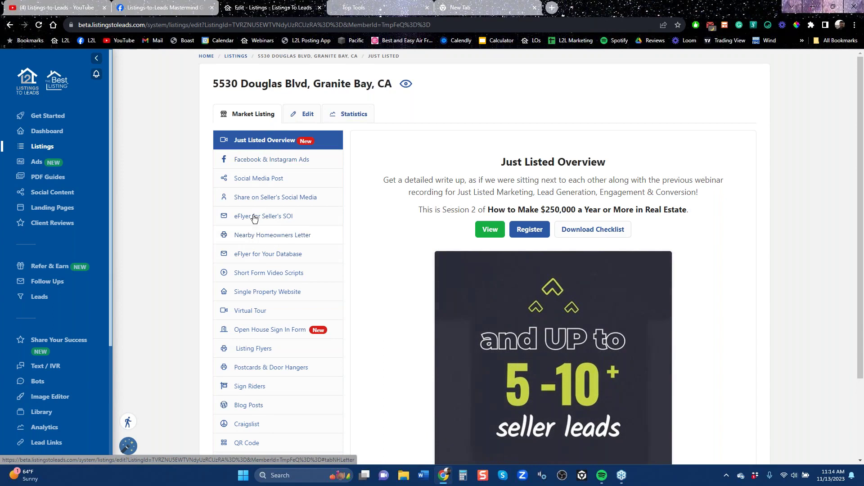
- Download the second Nearby Homeowners Letter as ListingLetter-2023-11-13_01-15-04.pdf and open it
{"action": "left_click", "coordinate": [268, 233]}
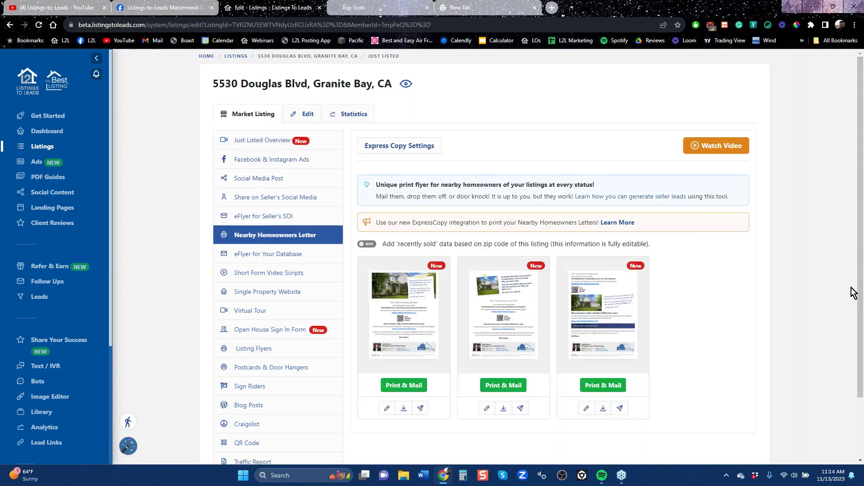
{"action": "scroll", "coordinate": [722, 393], "scroll_direction": "down", "scroll_amount": 2}
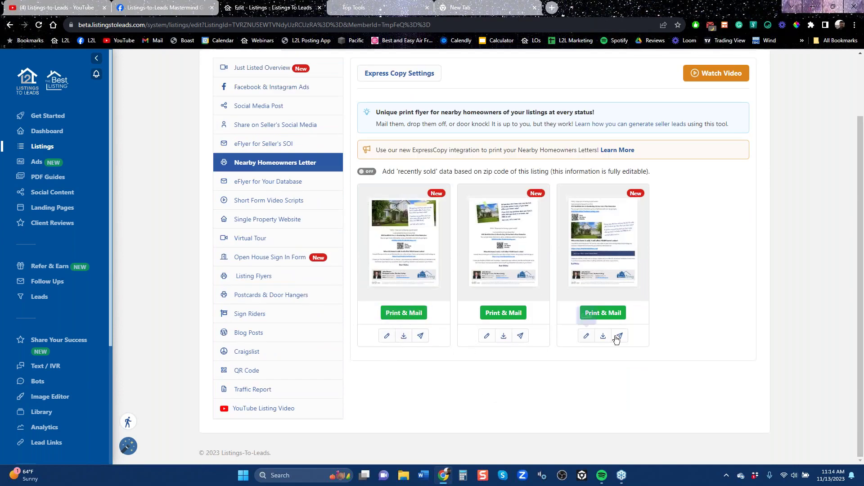
{"action": "mouse_move", "coordinate": [430, 251]}
{"action": "mouse_move", "coordinate": [619, 241]}
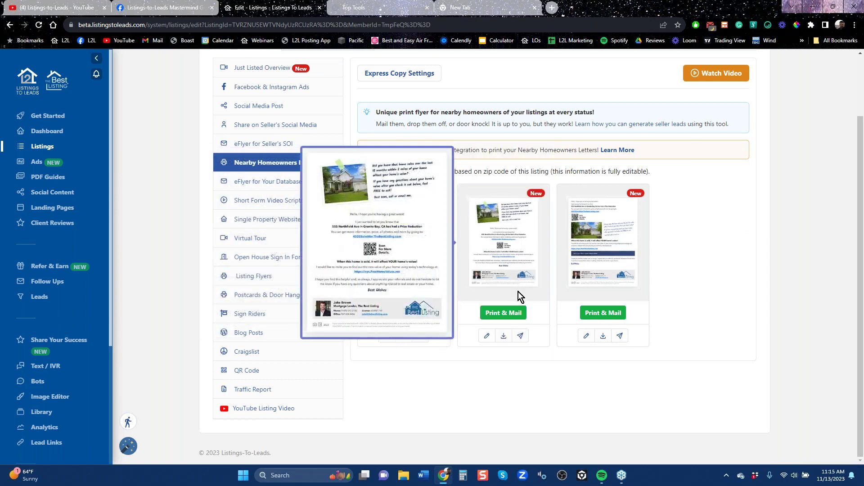
{"action": "left_click", "coordinate": [504, 336]}
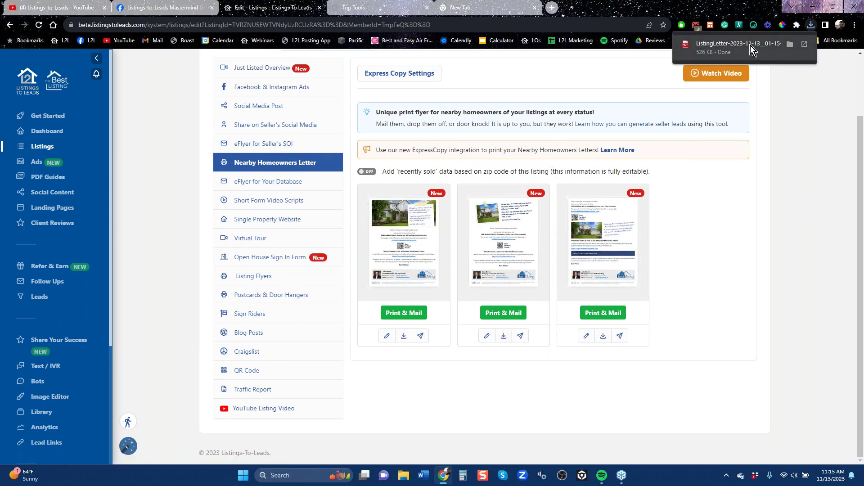
{"action": "left_click", "coordinate": [750, 45]}
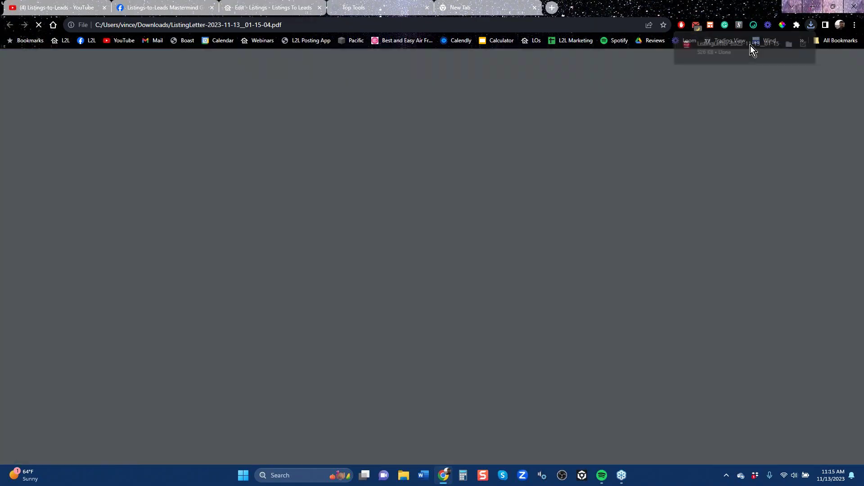
- Zoom out on the downloaded letter PDF, then go back to the Facebook mailer post
{"action": "left_click", "coordinate": [410, 62]}
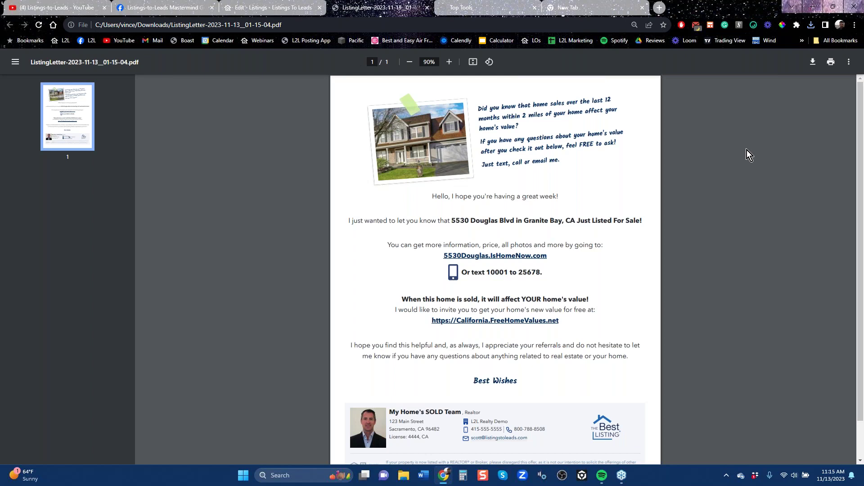
{"action": "left_click", "coordinate": [173, 13]}
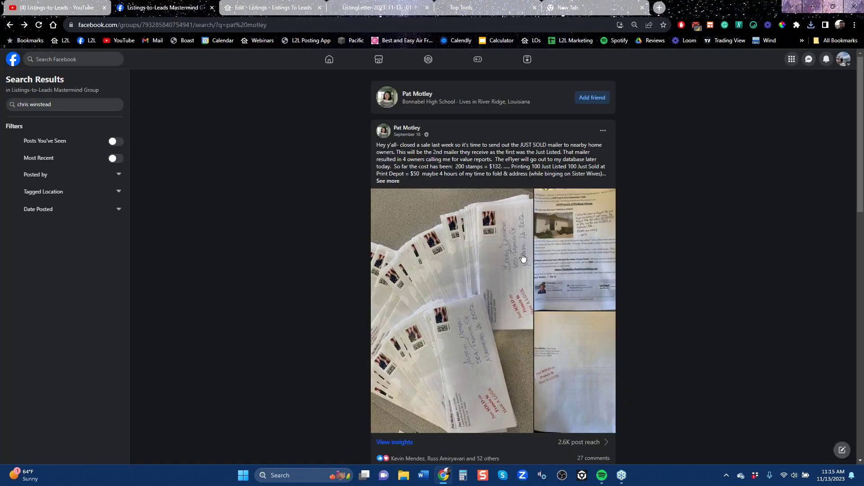
- Compare the member's enlarged Just Sold flyer photo with the downloaded letter PDF, ending on the letter templates
{"action": "left_click", "coordinate": [558, 255]}
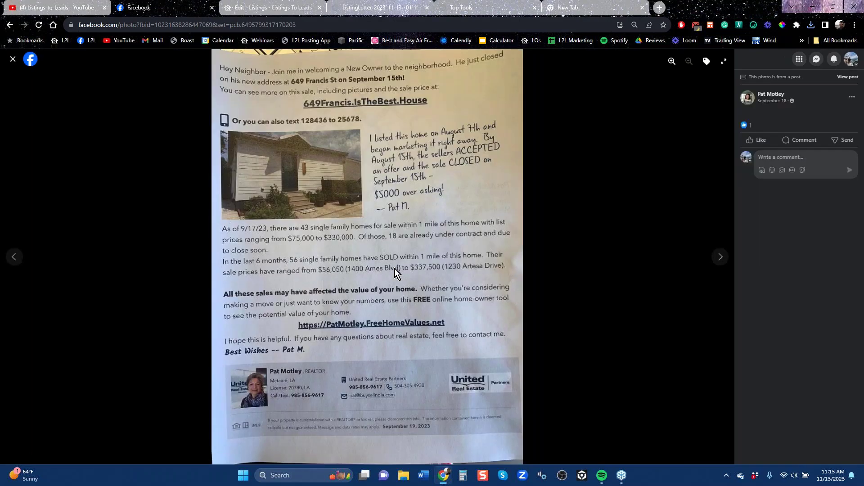
{"action": "left_click", "coordinate": [284, 7]}
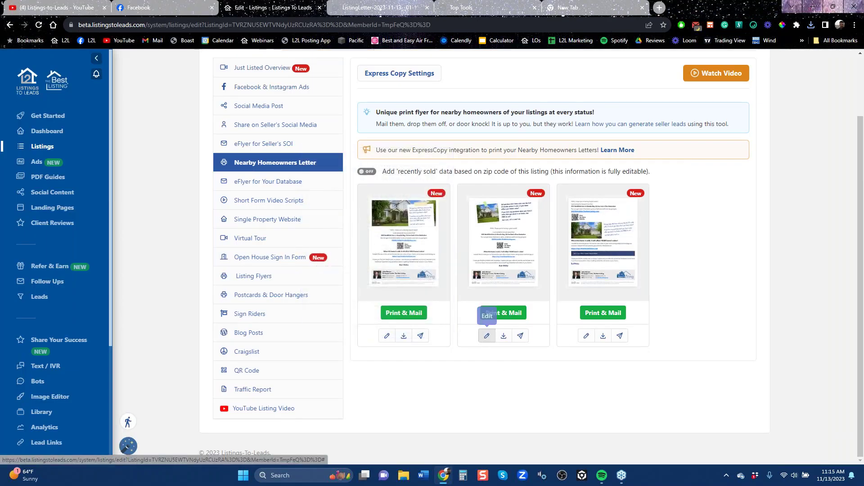
{"action": "left_click", "coordinate": [395, 11]}
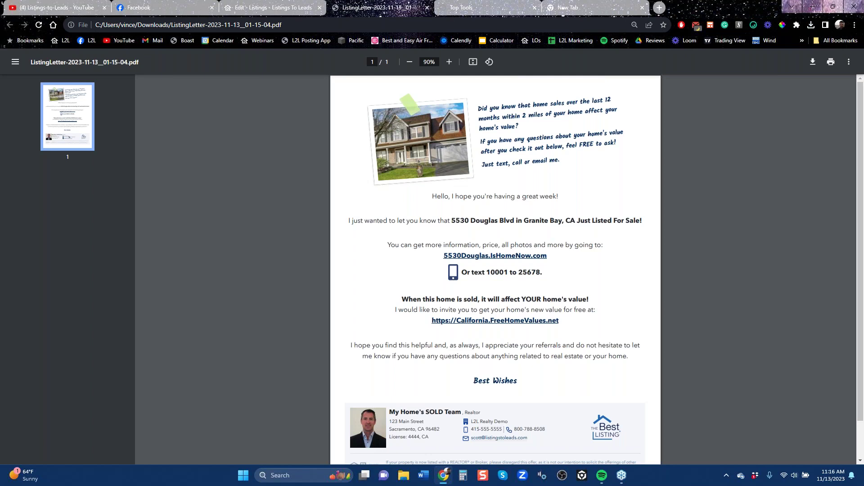
{"action": "left_click", "coordinate": [272, 10]}
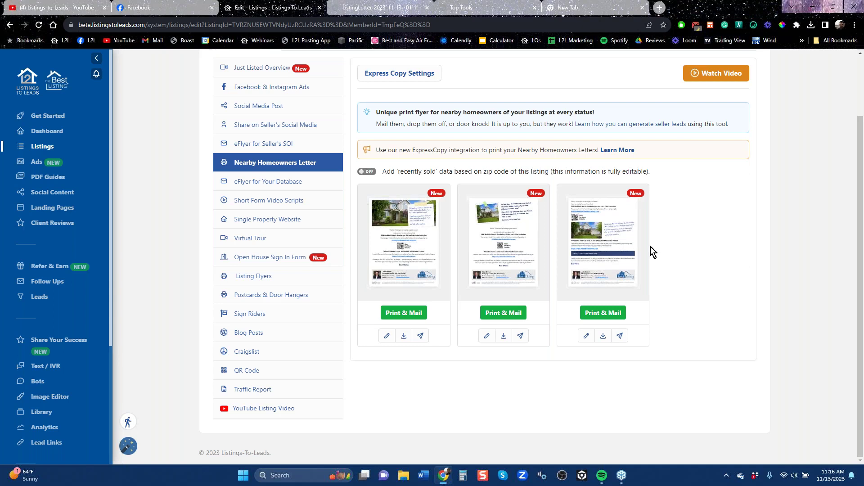
{"action": "left_click", "coordinate": [165, 12]}
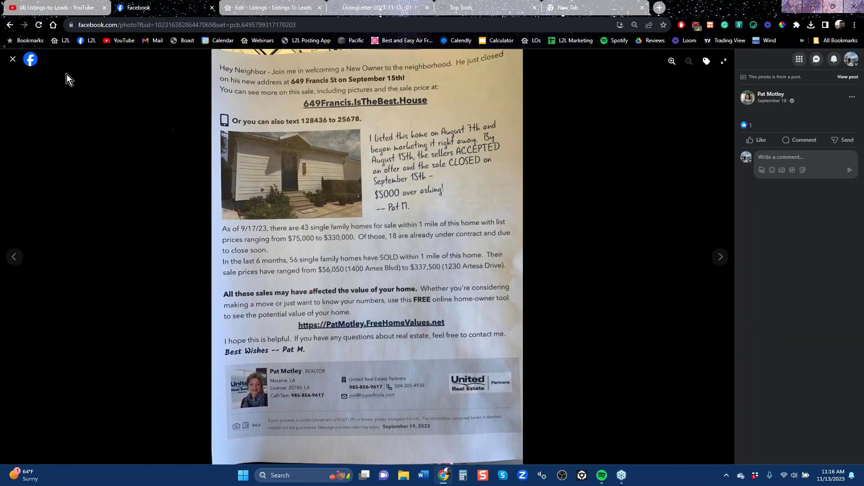
{"action": "left_click", "coordinate": [13, 59]}
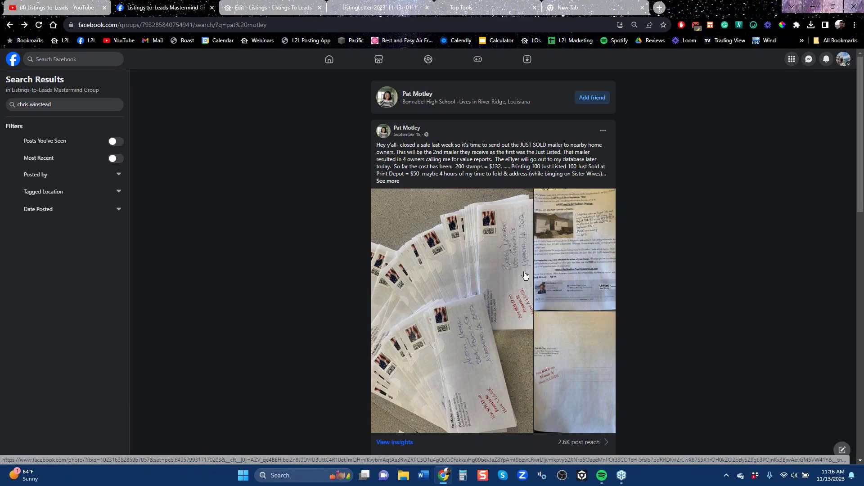
{"action": "left_click", "coordinate": [388, 10]}
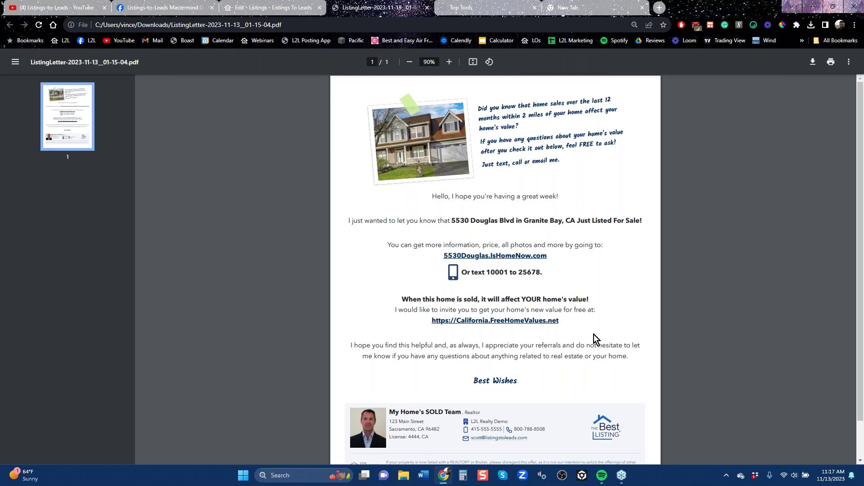
{"action": "left_click", "coordinate": [305, 9]}
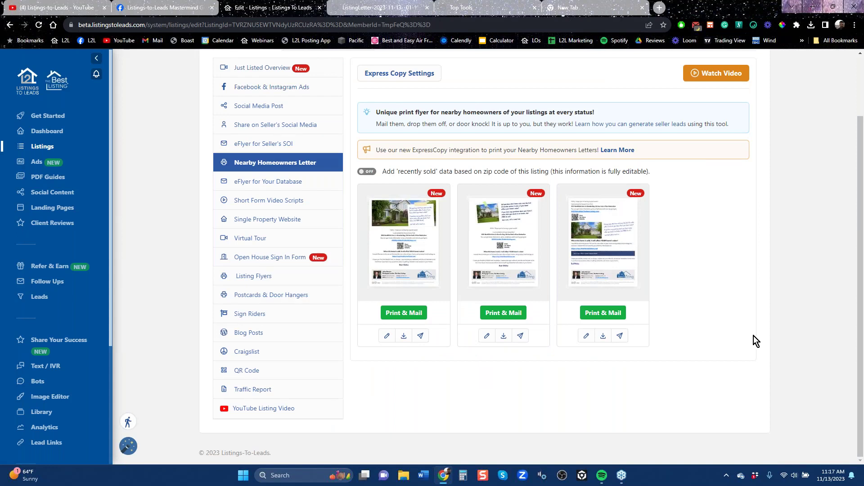
- Price a Print & Mail order for the second letter with a purchased 2-mile list, totaling $185.95
{"action": "scroll", "coordinate": [751, 336], "scroll_direction": "up", "scroll_amount": 3}
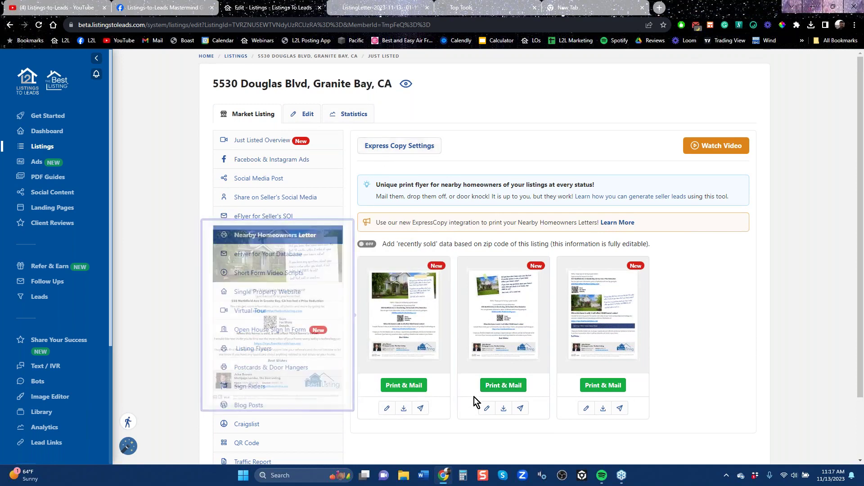
{"action": "left_click", "coordinate": [504, 386]}
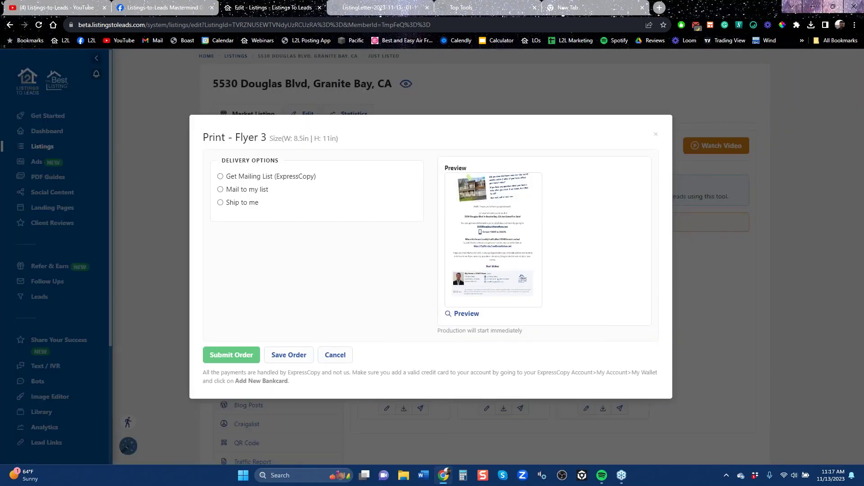
{"action": "left_click", "coordinate": [220, 177]}
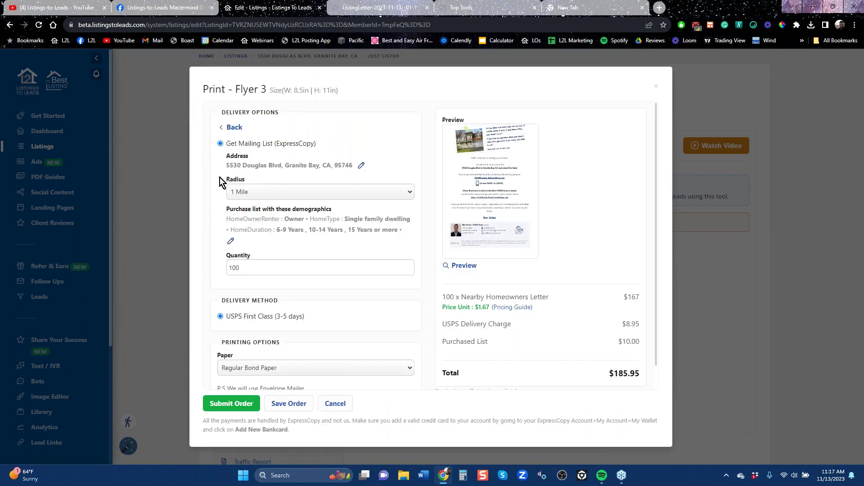
{"action": "left_click", "coordinate": [304, 194]}
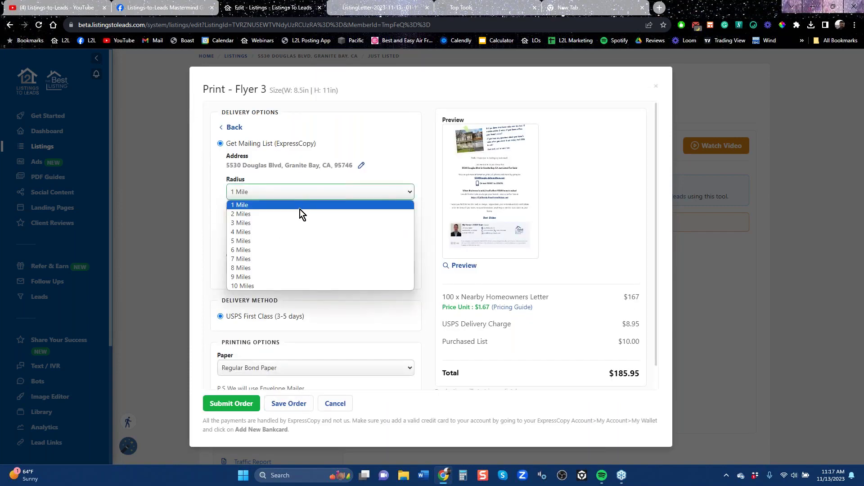
{"action": "left_click", "coordinate": [298, 215]}
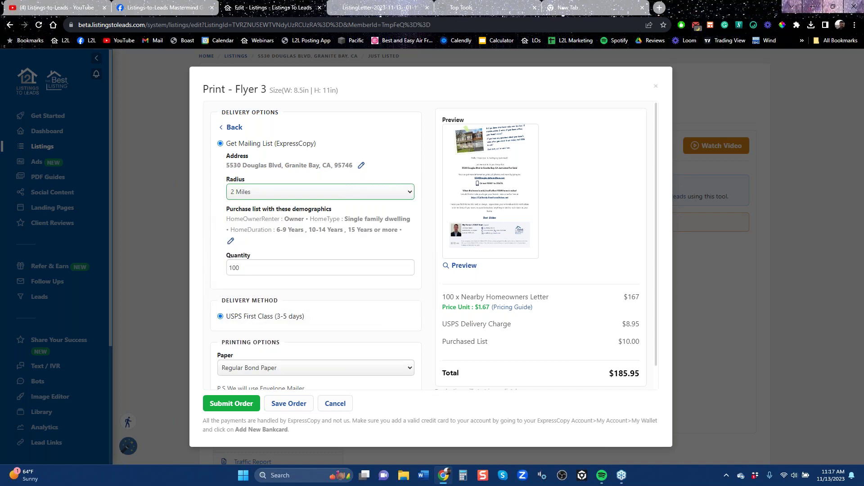
{"action": "left_click_drag", "start_coordinate": [232, 220], "coordinate": [384, 241]}
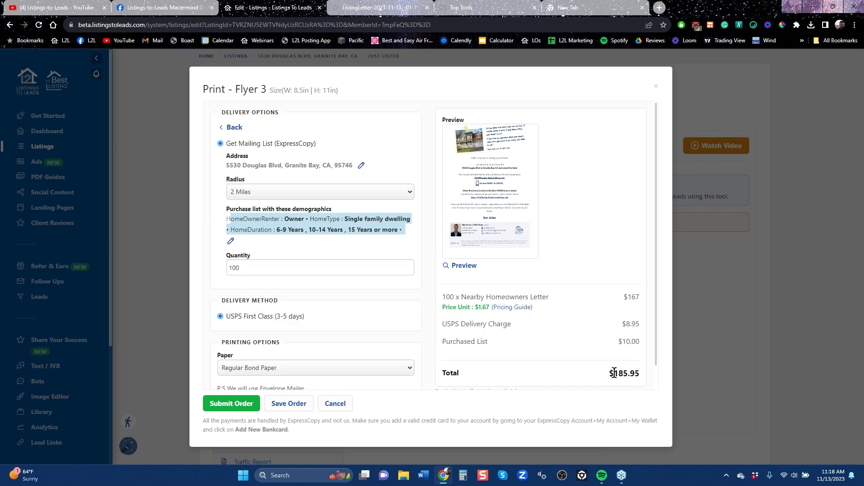
{"action": "left_click_drag", "start_coordinate": [614, 373], "coordinate": [640, 374]}
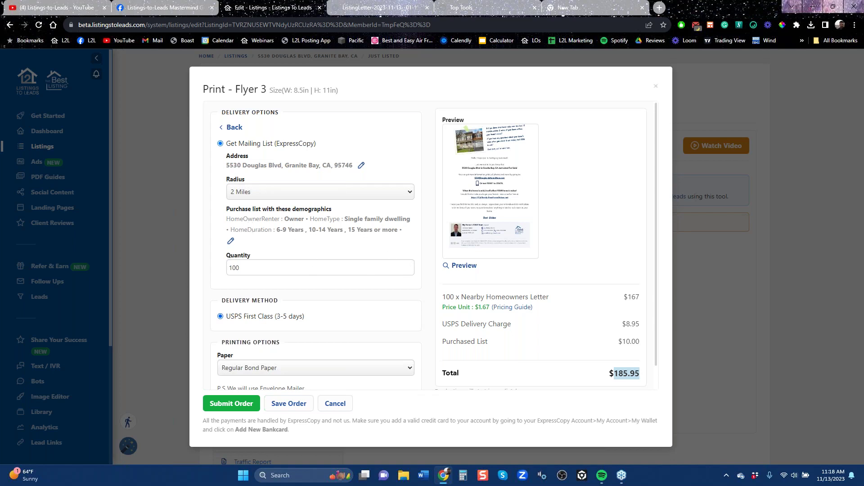
- Preview the flyer, dismiss the error message, and close the order without submitting it
{"action": "left_click", "coordinate": [464, 265]}
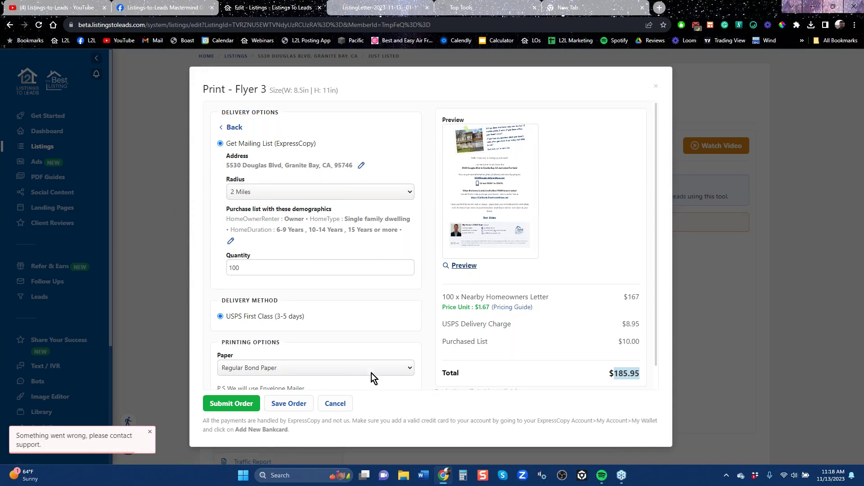
{"action": "left_click", "coordinate": [150, 432]}
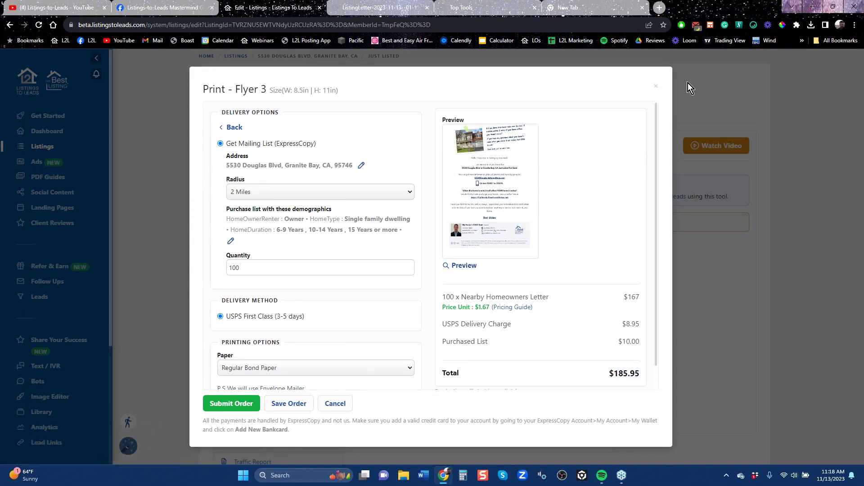
{"action": "left_click", "coordinate": [656, 86]}
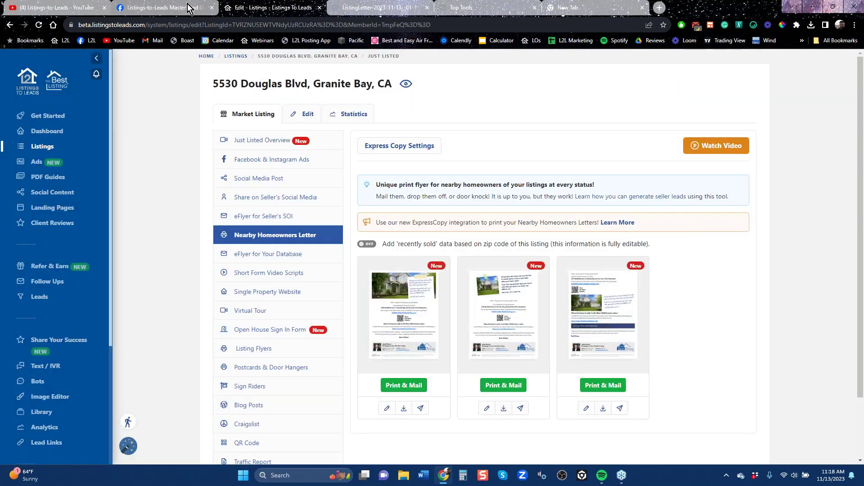
{"action": "left_click", "coordinate": [188, 8]}
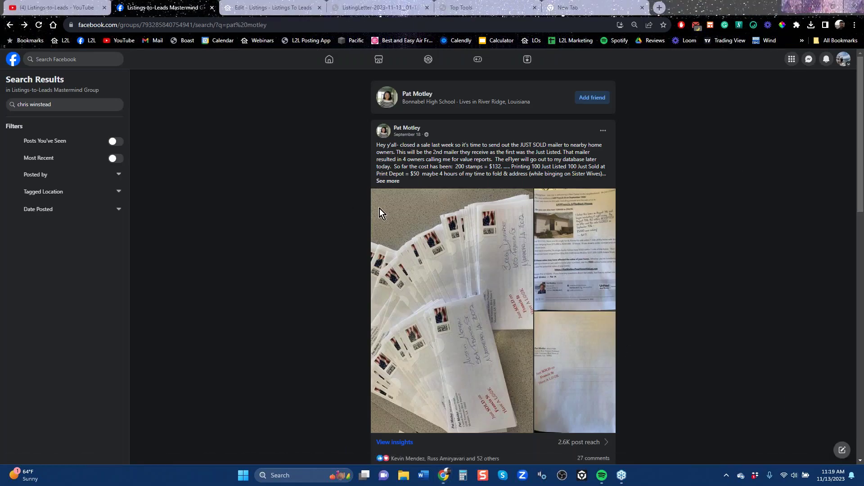
{"action": "left_click", "coordinate": [388, 7]}
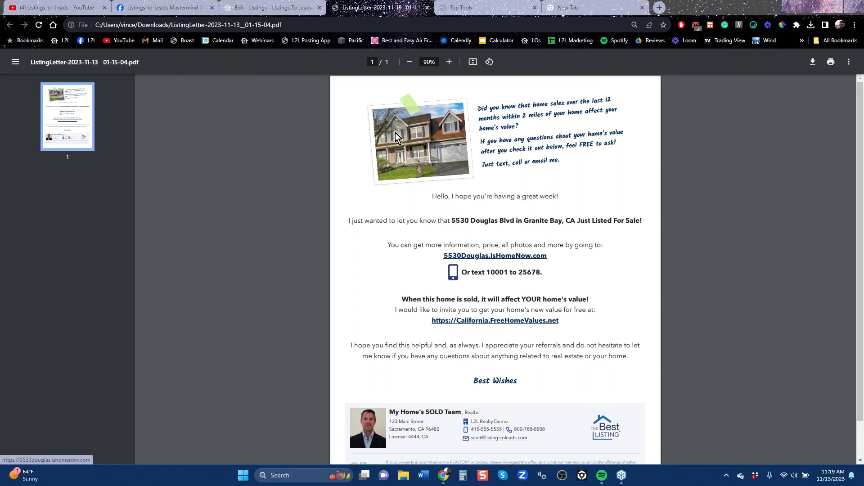
{"action": "left_click", "coordinate": [410, 65]}
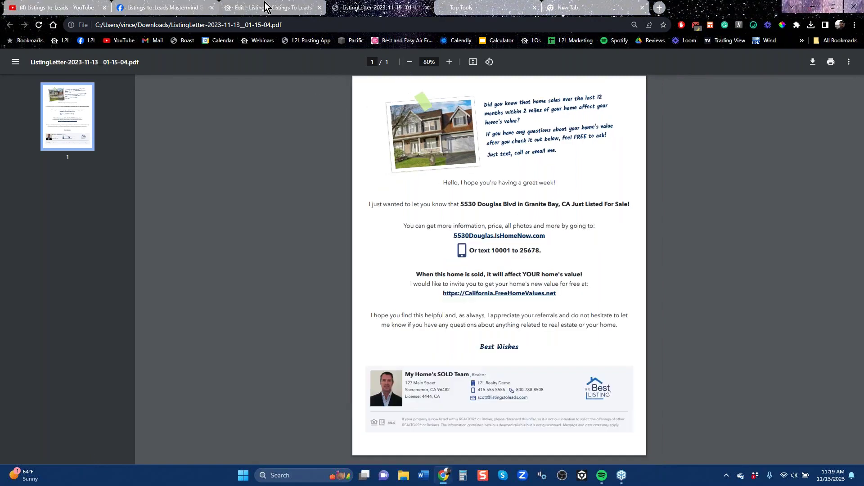
{"action": "left_click", "coordinate": [268, 8]}
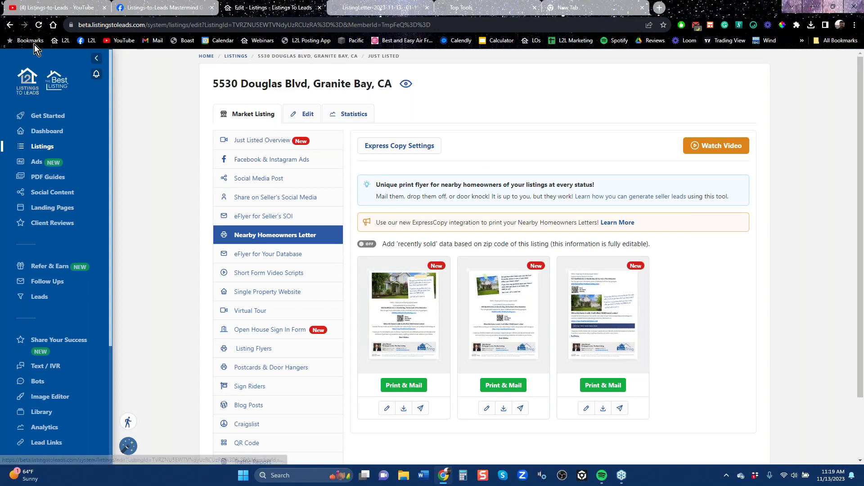
{"action": "left_click", "coordinate": [9, 28]}
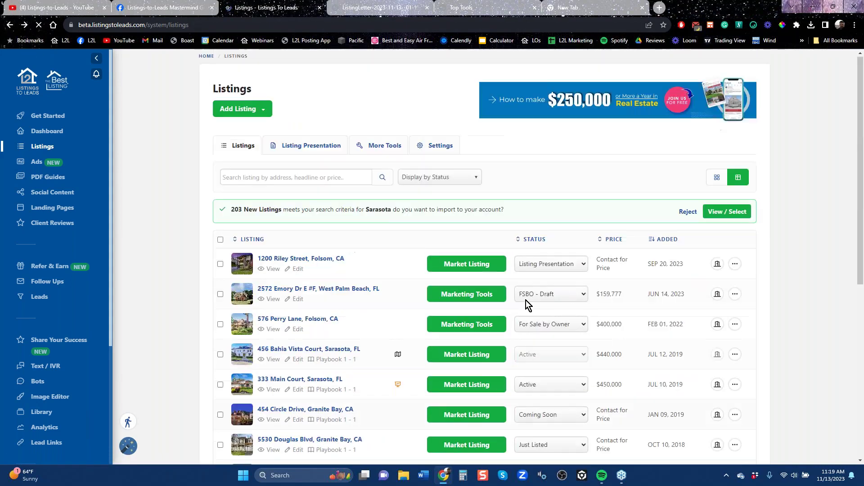
{"action": "scroll", "coordinate": [474, 371], "scroll_direction": "down", "scroll_amount": 3}
{"action": "scroll", "coordinate": [474, 373], "scroll_direction": "down", "scroll_amount": 3}
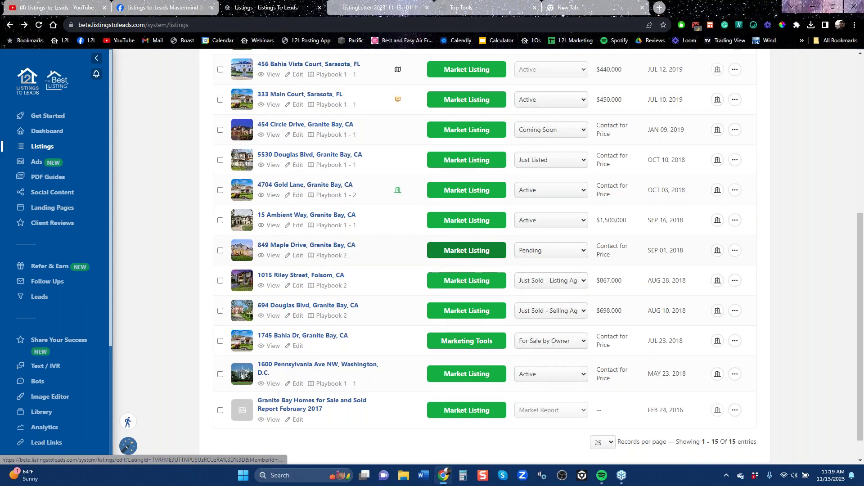
{"action": "left_click", "coordinate": [466, 161]}
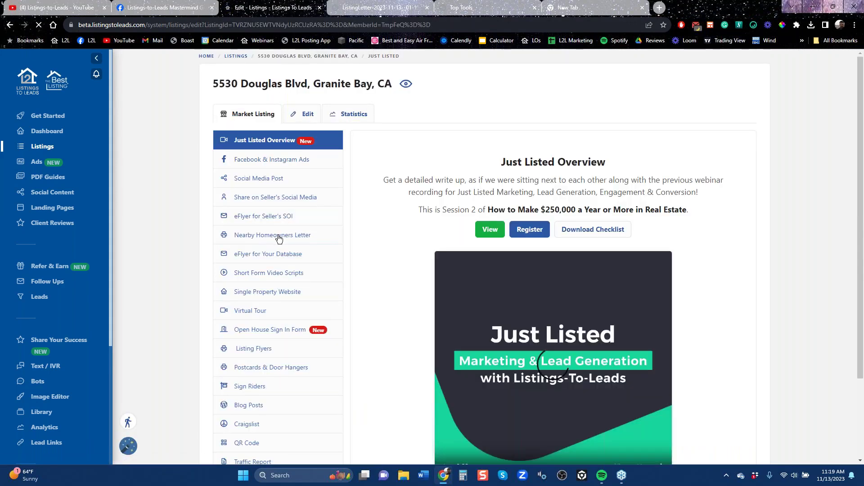
{"action": "left_click", "coordinate": [278, 237]}
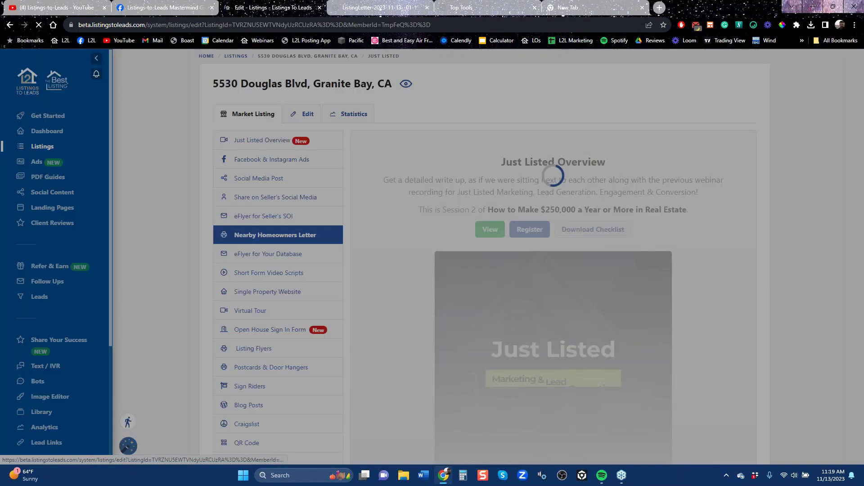
{"action": "left_click", "coordinate": [557, 231]}
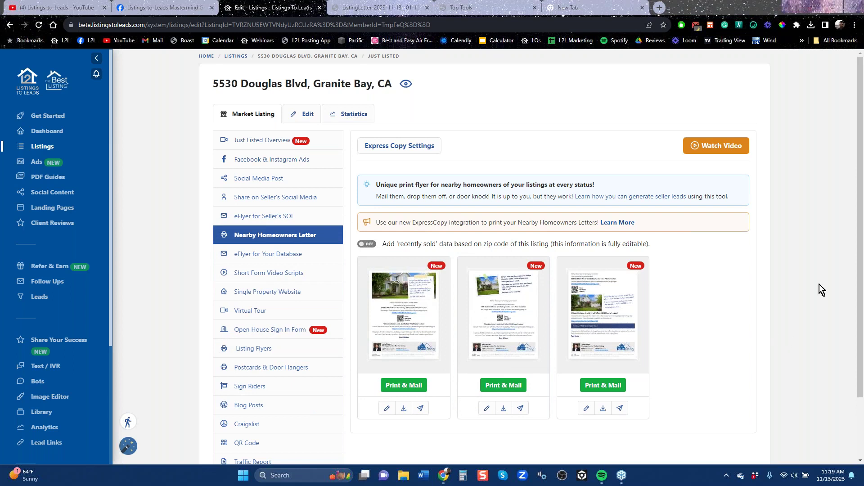
{"action": "left_click_drag", "start_coordinate": [862, 230], "coordinate": [861, 272]}
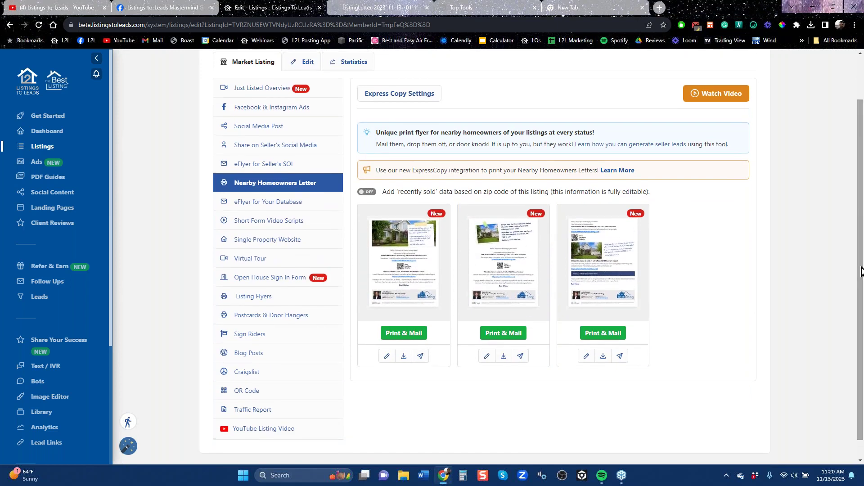
{"action": "mouse_move", "coordinate": [433, 284]}
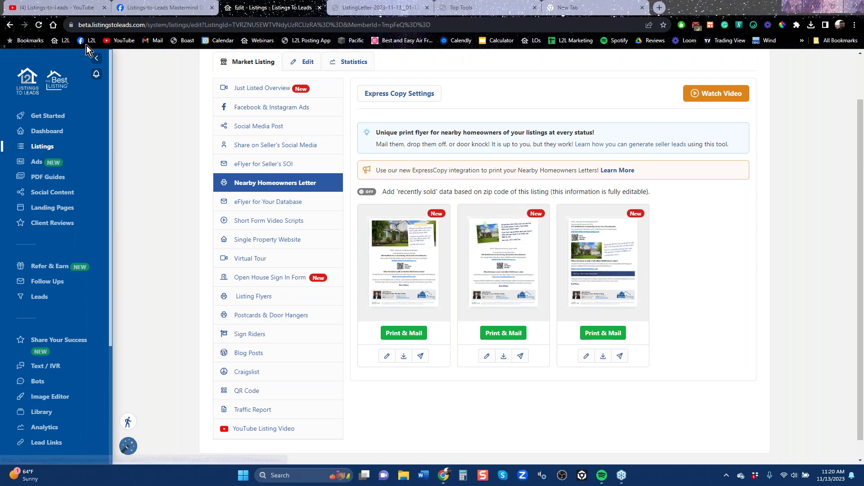
- Return to the 15-listing table and leave 5530 Douglas Blvd's status unchanged as Just Listed
{"action": "left_click", "coordinate": [10, 26]}
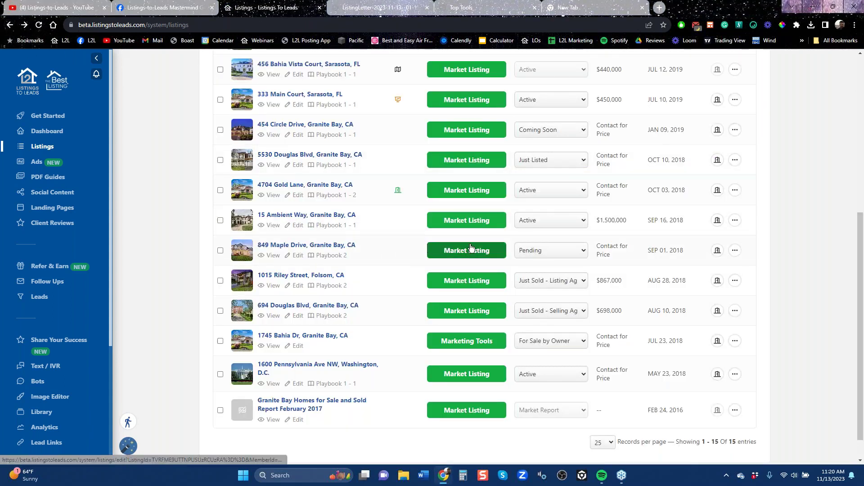
{"action": "scroll", "coordinate": [504, 235], "scroll_direction": "up", "scroll_amount": 6}
{"action": "scroll", "coordinate": [504, 235], "scroll_direction": "down", "scroll_amount": 6}
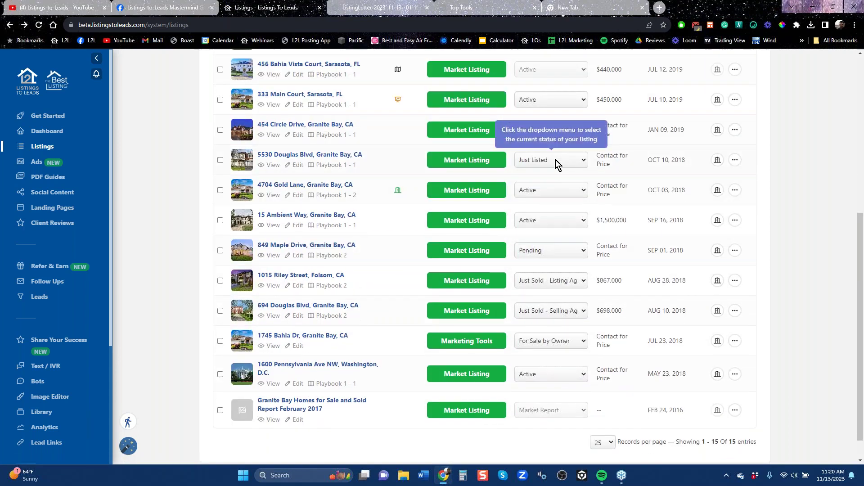
{"action": "left_click", "coordinate": [555, 160]}
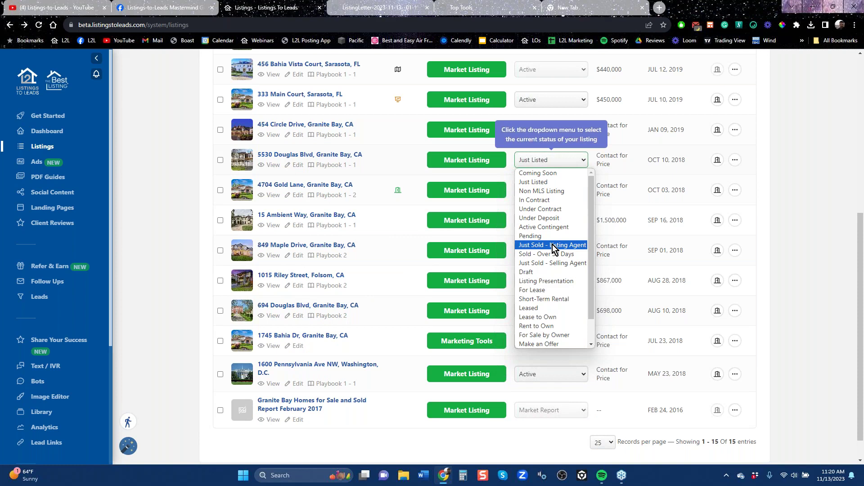
{"action": "left_click", "coordinate": [773, 149]}
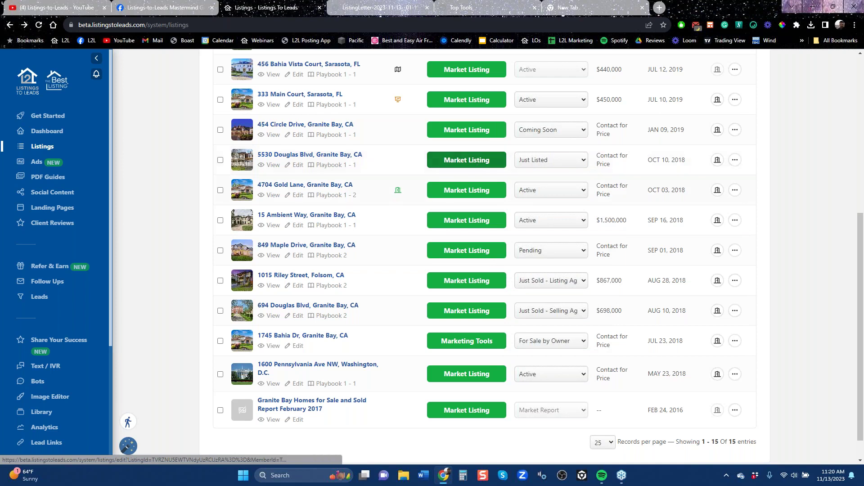
{"action": "left_click", "coordinate": [467, 280]}
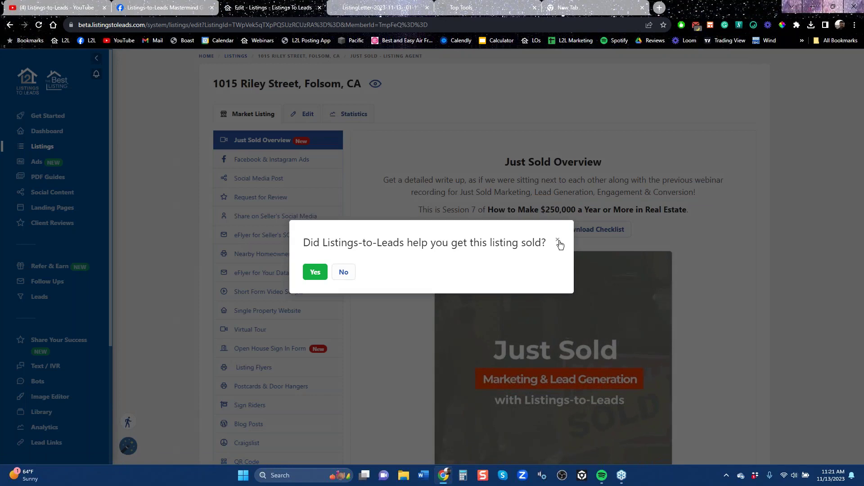
{"action": "left_click", "coordinate": [558, 243]}
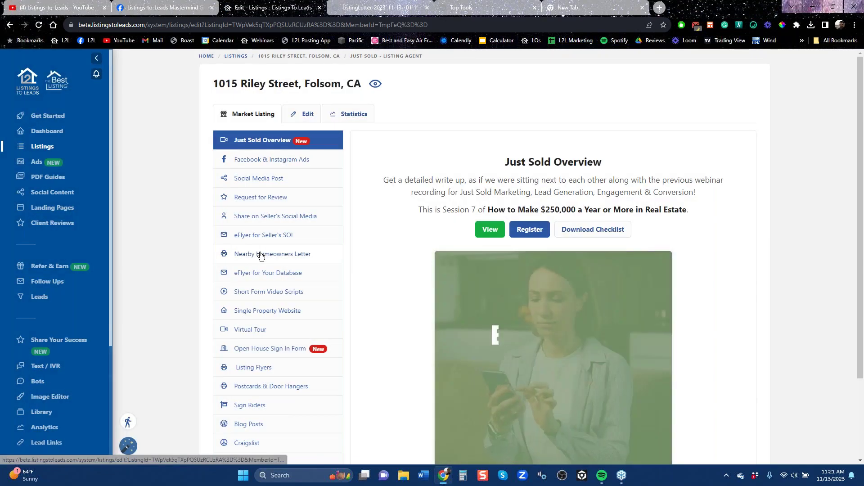
{"action": "left_click", "coordinate": [263, 257]}
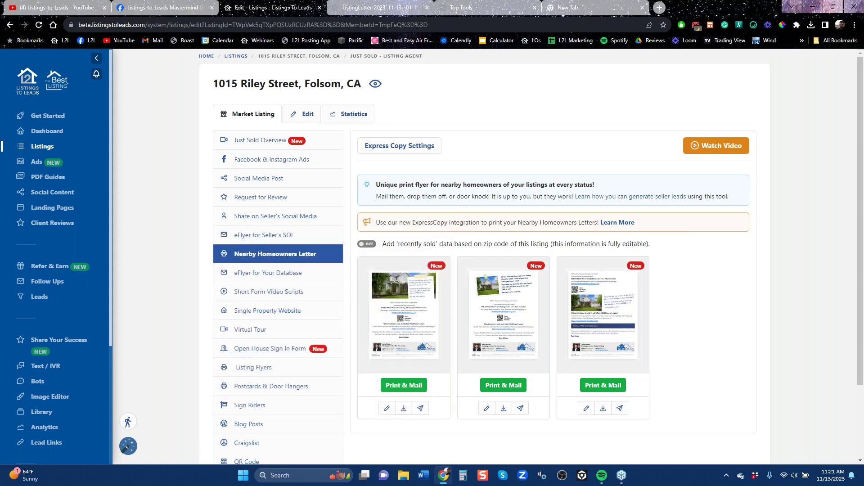
{"action": "left_click", "coordinate": [272, 279]}
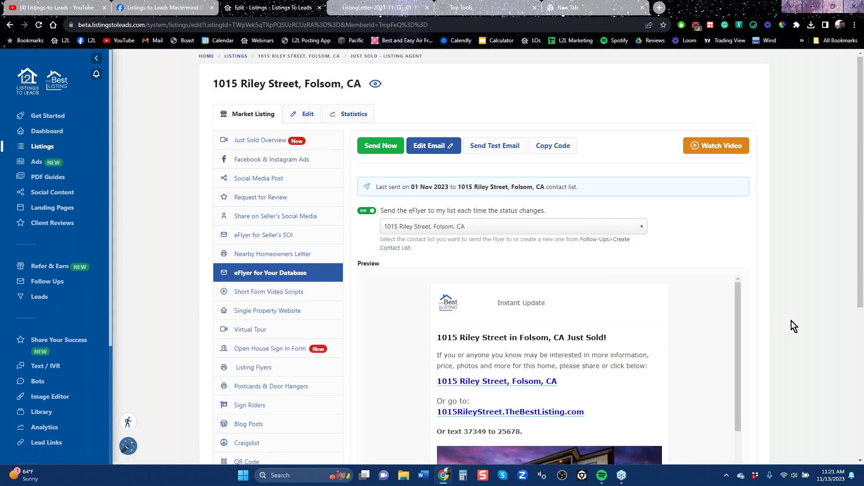
- Copy the eFlyer code and read the email from the Just Sold headline to the agent signature
{"action": "scroll", "coordinate": [863, 216], "scroll_direction": "down", "scroll_amount": 5}
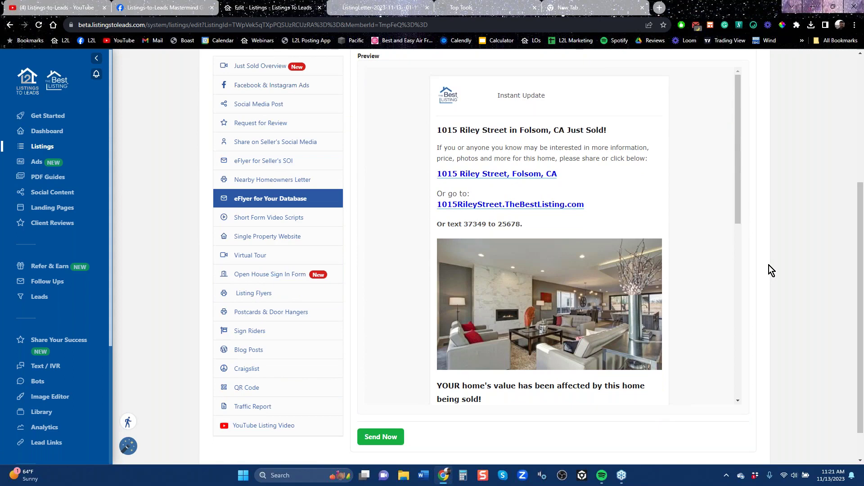
{"action": "scroll", "coordinate": [709, 228], "scroll_direction": "up", "scroll_amount": 5}
{"action": "left_click", "coordinate": [560, 152]}
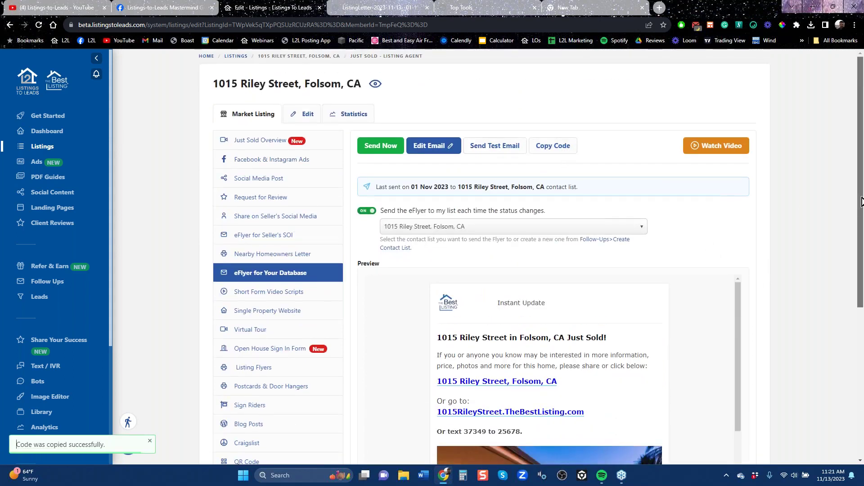
{"action": "scroll", "coordinate": [861, 201], "scroll_direction": "down", "scroll_amount": 5}
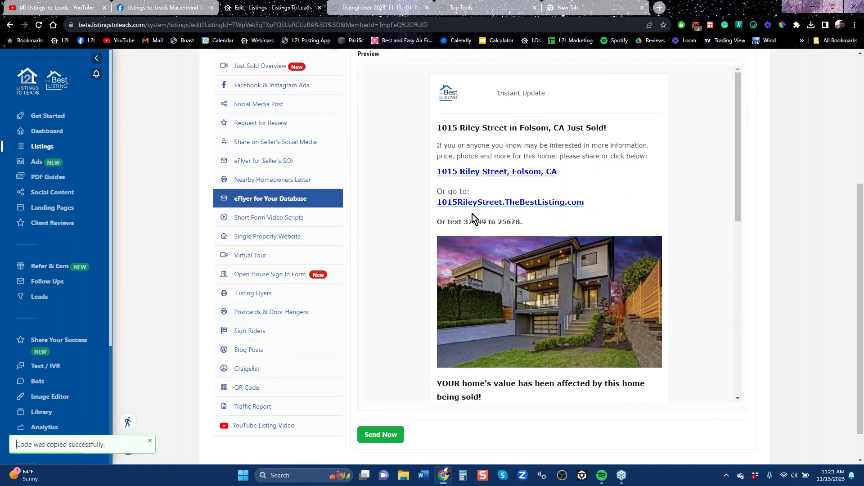
{"action": "left_click_drag", "start_coordinate": [736, 120], "coordinate": [739, 133]}
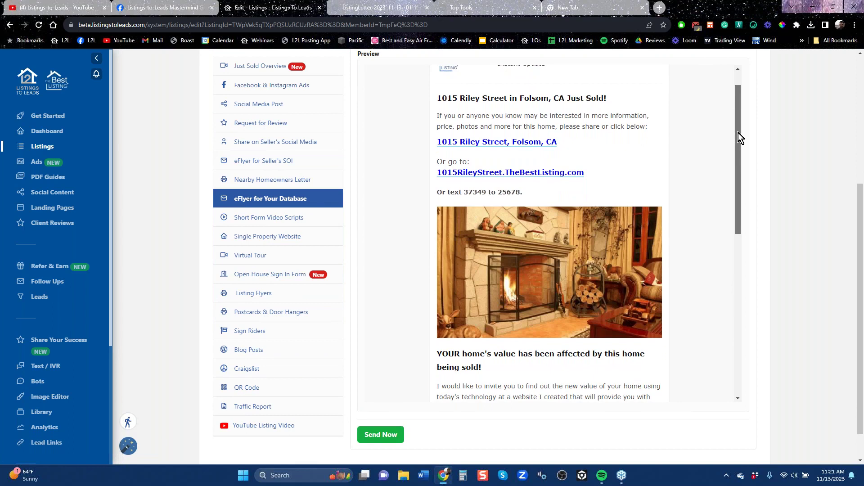
{"action": "left_click_drag", "start_coordinate": [739, 133], "coordinate": [747, 253]}
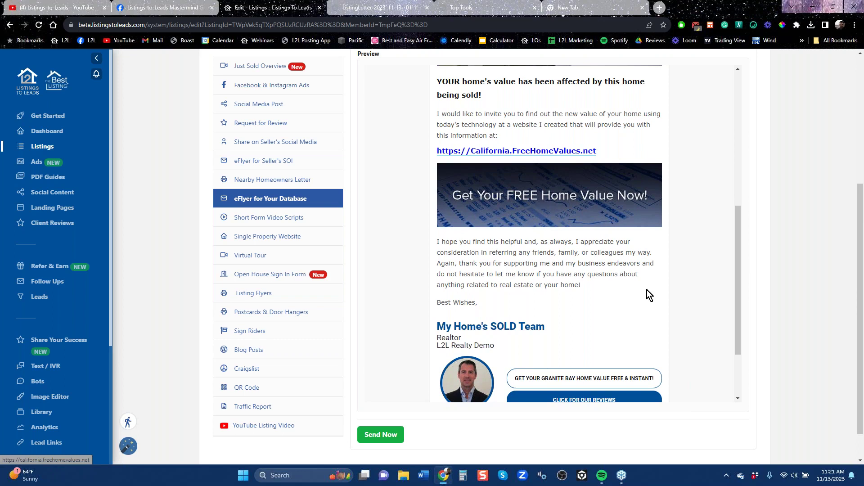
{"action": "scroll", "coordinate": [647, 292], "scroll_direction": "up", "scroll_amount": 7}
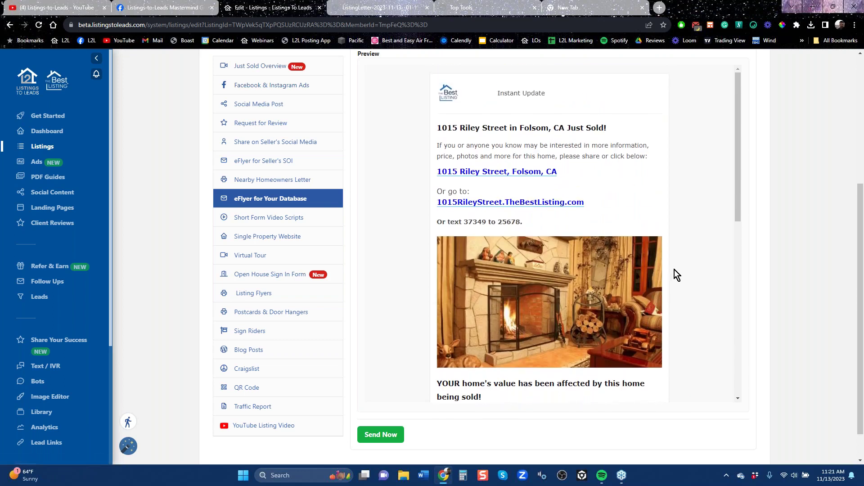
{"action": "scroll", "coordinate": [673, 283], "scroll_direction": "up", "scroll_amount": 5}
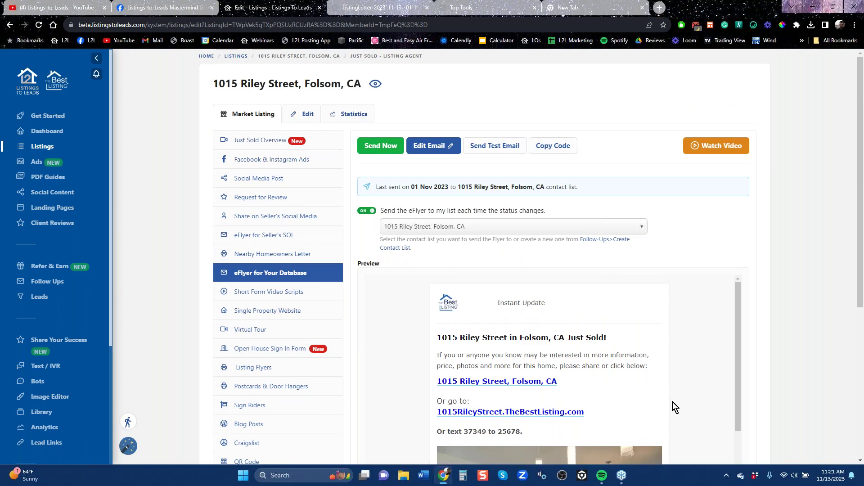
{"action": "scroll", "coordinate": [679, 400], "scroll_direction": "down", "scroll_amount": 5}
{"action": "scroll", "coordinate": [750, 335], "scroll_direction": "down", "scroll_amount": 5}
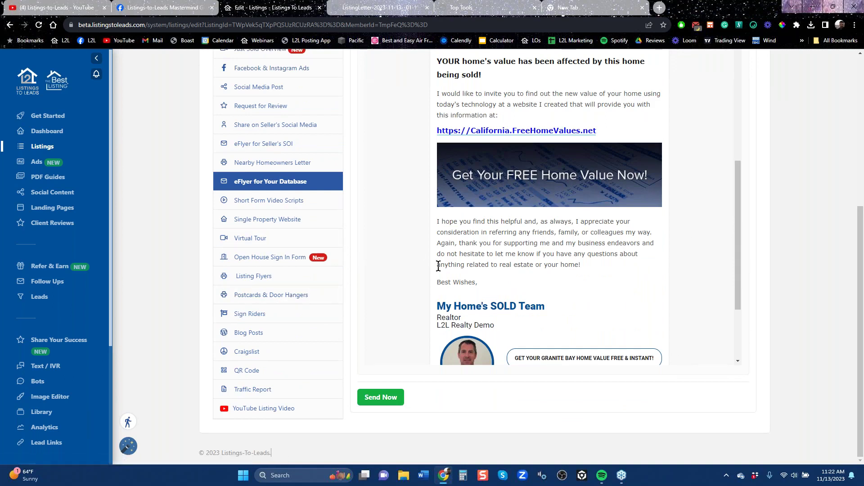
{"action": "left_click", "coordinate": [269, 297]}
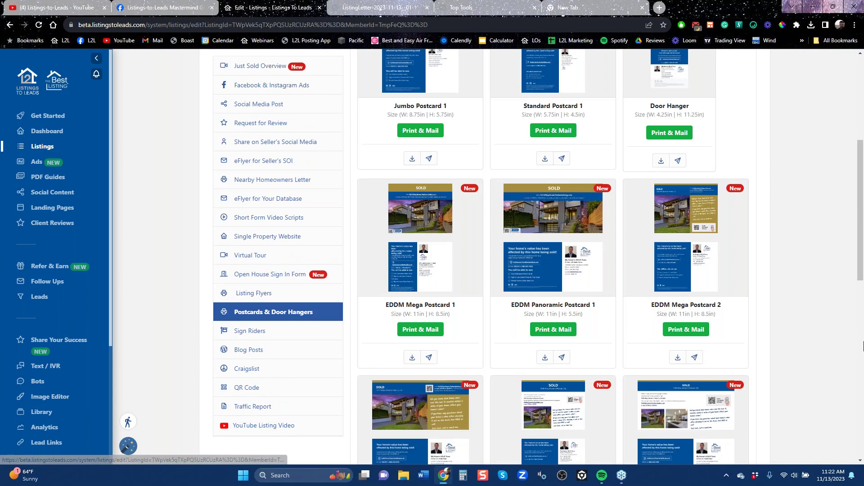
{"action": "scroll", "coordinate": [855, 350], "scroll_direction": "up", "scroll_amount": 2}
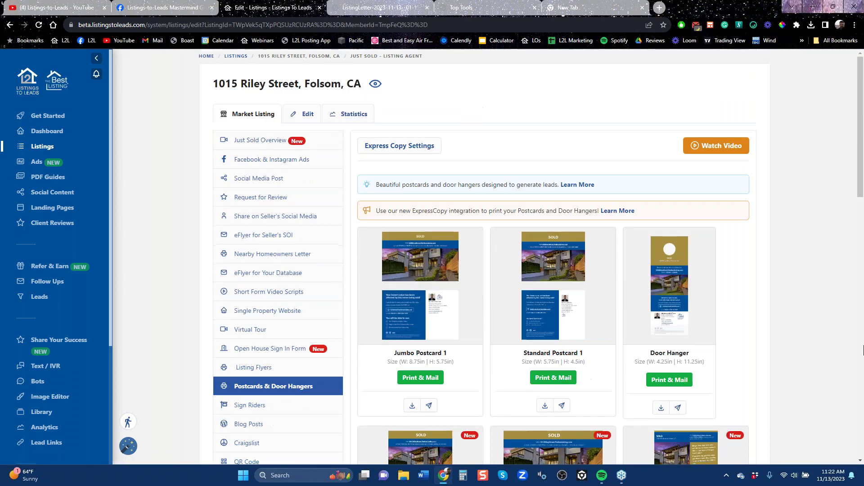
{"action": "scroll", "coordinate": [837, 344], "scroll_direction": "down", "scroll_amount": 7}
{"action": "scroll", "coordinate": [838, 344], "scroll_direction": "up", "scroll_amount": 7}
{"action": "mouse_move", "coordinate": [671, 308]}
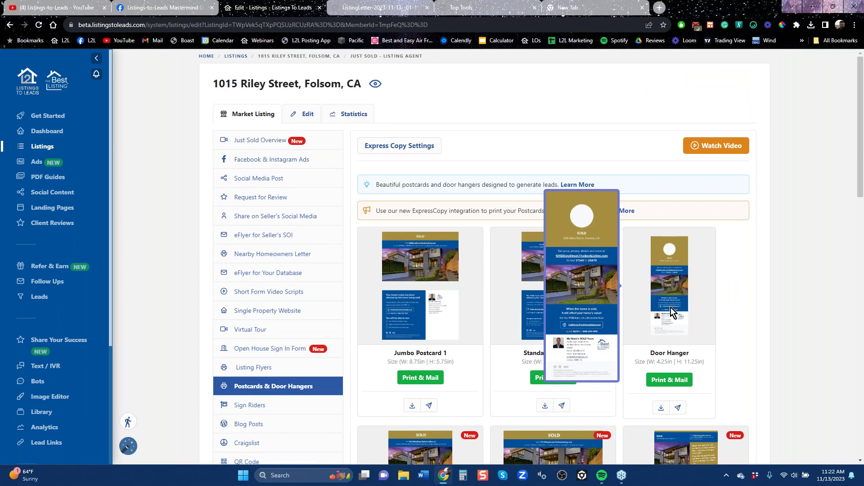
{"action": "left_click", "coordinate": [661, 408]}
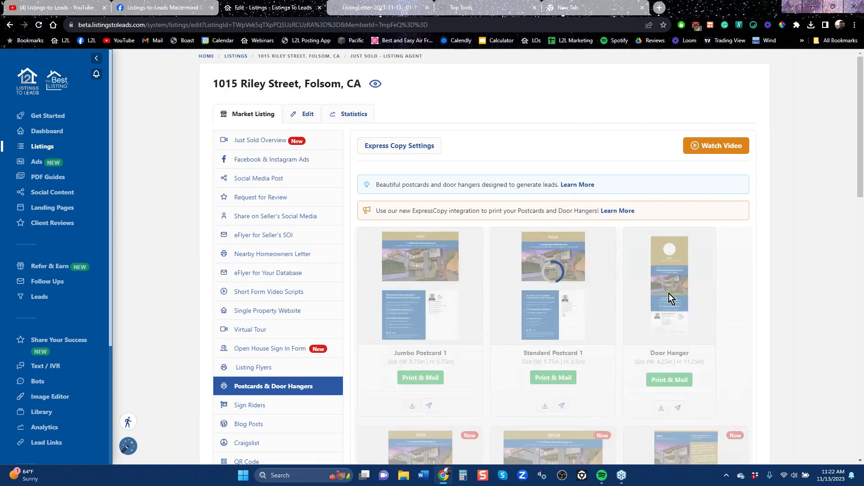
{"action": "mouse_move", "coordinate": [674, 274]}
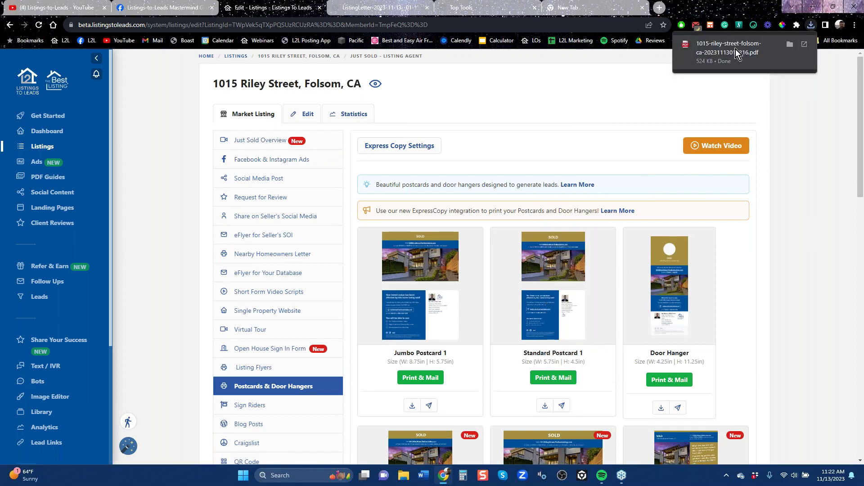
{"action": "left_click", "coordinate": [736, 49]}
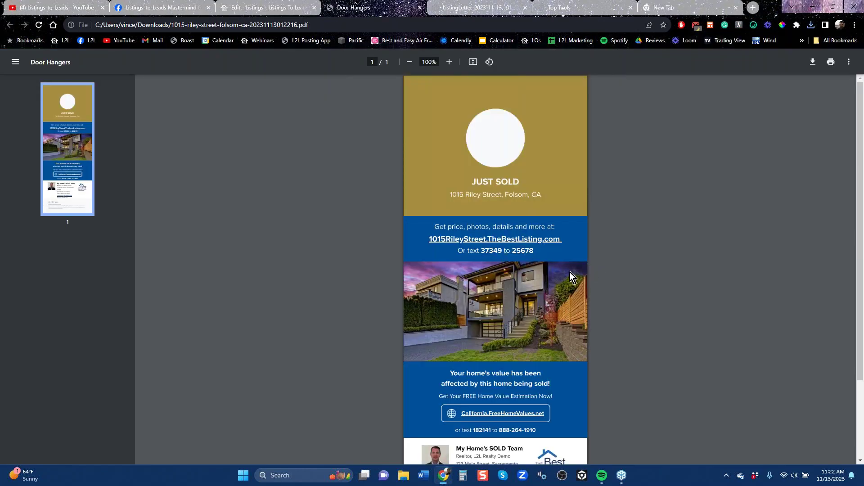
{"action": "scroll", "coordinate": [570, 272], "scroll_direction": "down", "scroll_amount": 3}
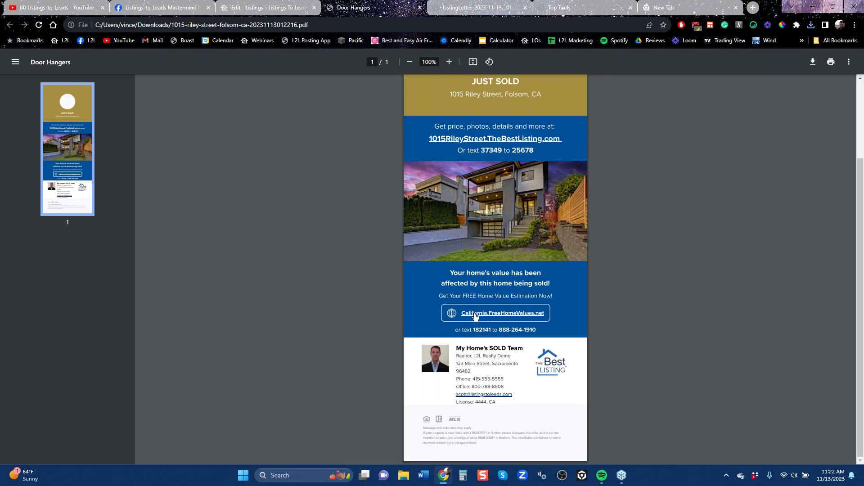
{"action": "scroll", "coordinate": [504, 315], "scroll_direction": "up", "scroll_amount": 3}
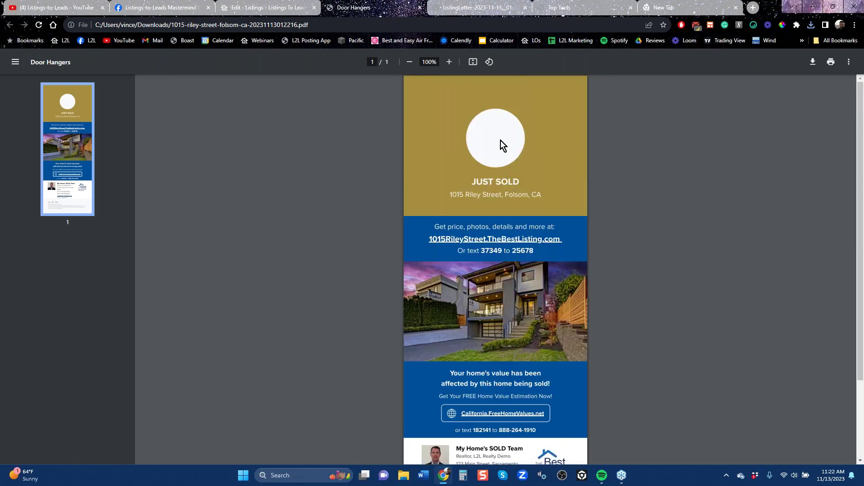
{"action": "left_click", "coordinate": [270, 8]}
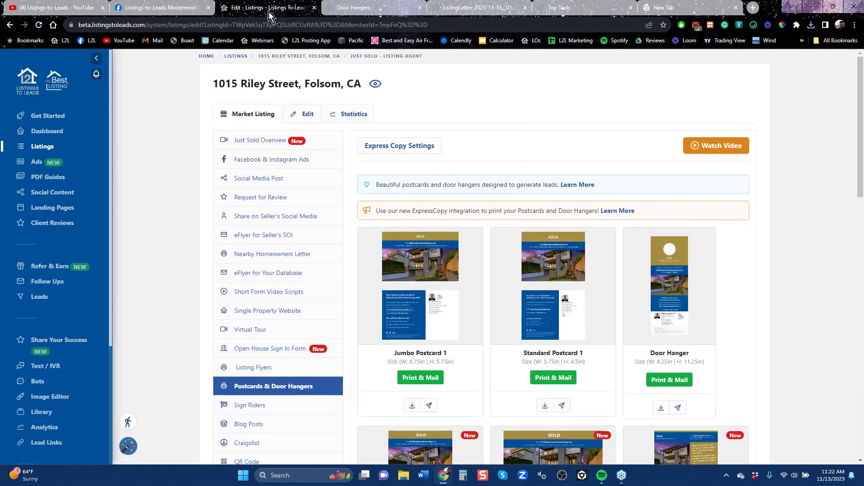
{"action": "mouse_move", "coordinate": [408, 247]}
{"action": "mouse_move", "coordinate": [412, 315]}
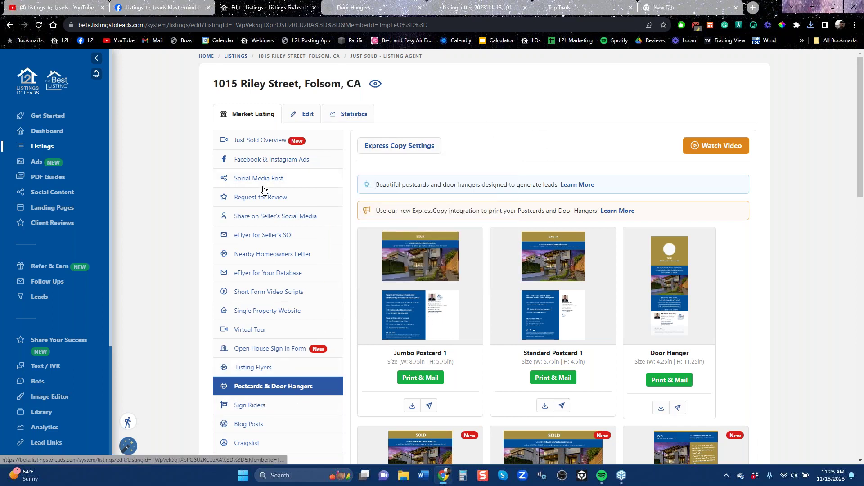
- Open the Facebook & Instagram ad builder showing the Folsom ad, $50 lifetime budget, 11/13–11/20
{"action": "left_click", "coordinate": [264, 161]}
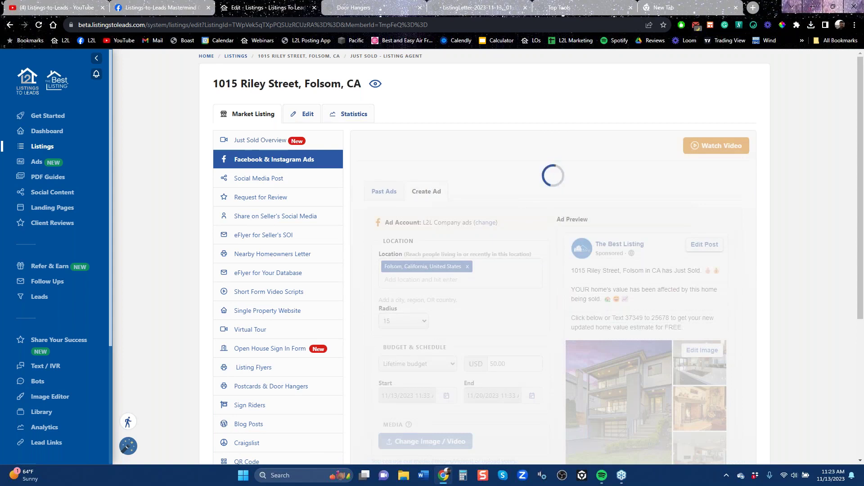
{"action": "scroll", "coordinate": [861, 180], "scroll_direction": "down", "scroll_amount": 4}
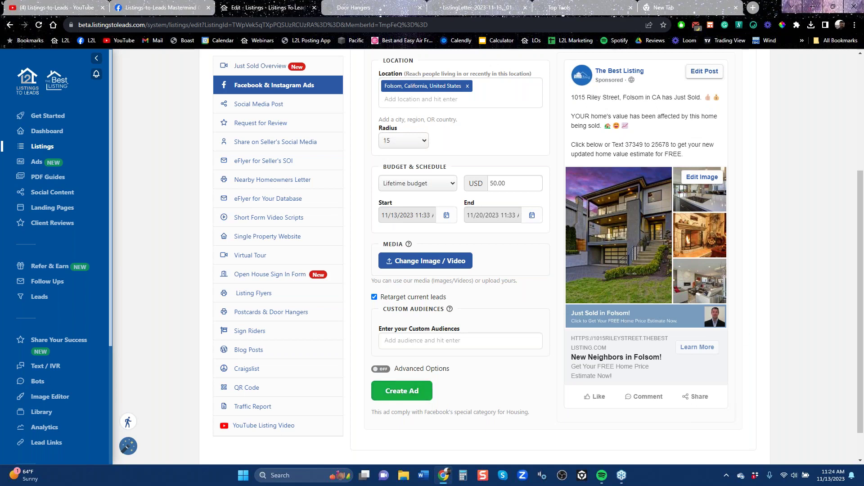
{"action": "left_click", "coordinate": [171, 9]}
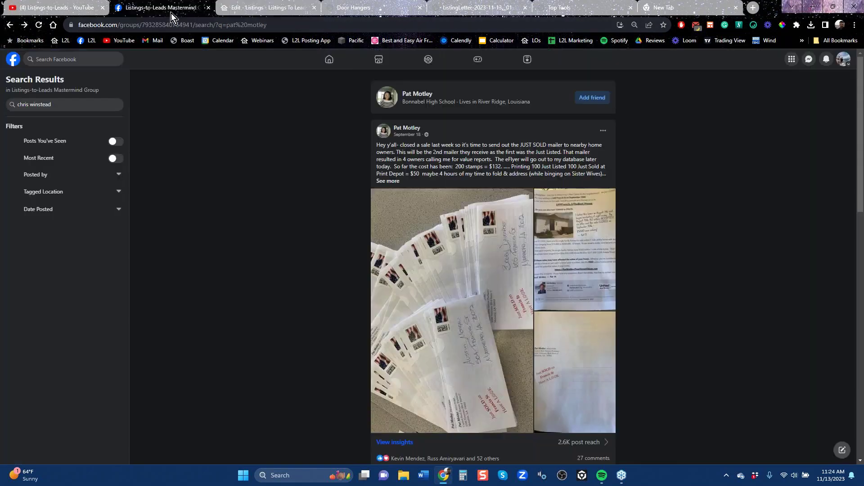
{"action": "left_click", "coordinate": [330, 64]}
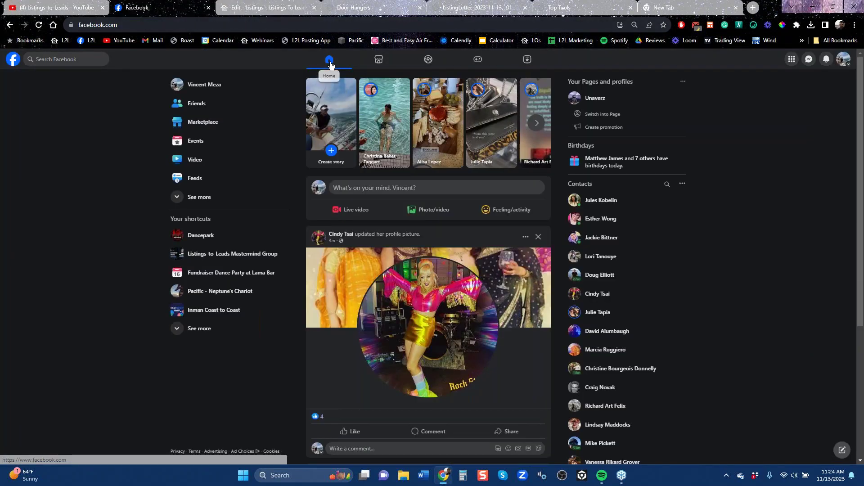
{"action": "scroll", "coordinate": [450, 188], "scroll_direction": "down", "scroll_amount": 5}
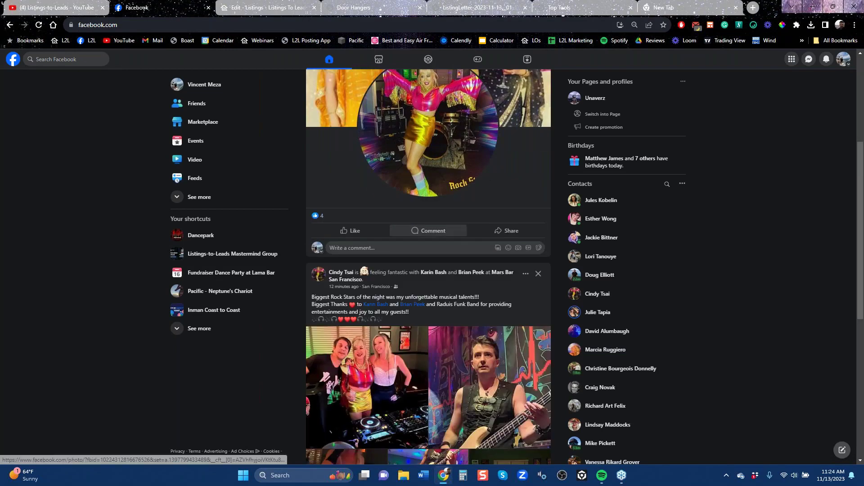
{"action": "scroll", "coordinate": [433, 197], "scroll_direction": "down", "scroll_amount": 6}
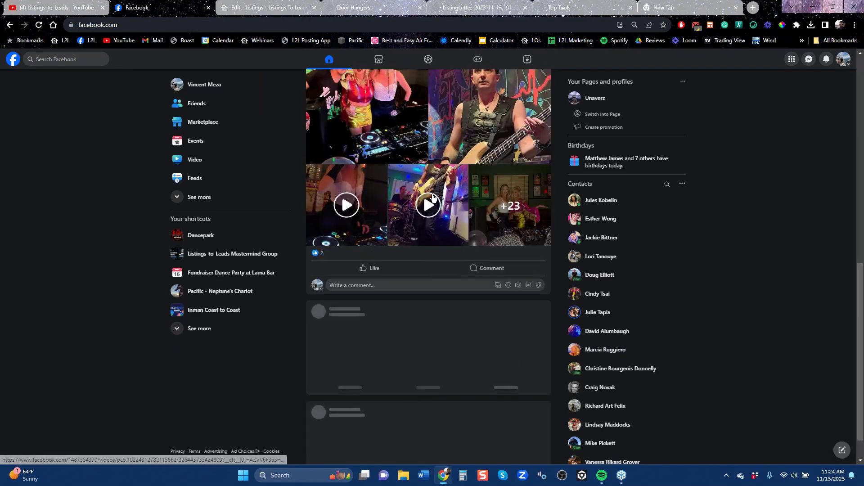
{"action": "scroll", "coordinate": [433, 197], "scroll_direction": "down", "scroll_amount": 7}
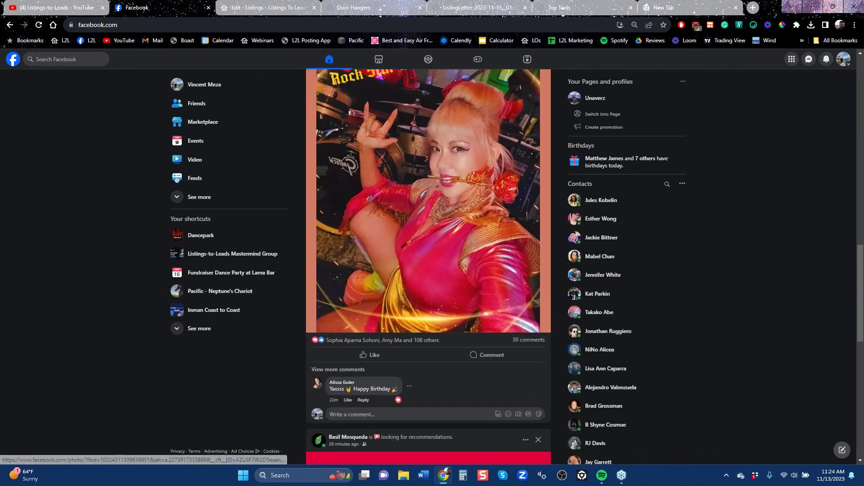
{"action": "scroll", "coordinate": [433, 277], "scroll_direction": "down", "scroll_amount": 6}
{"action": "scroll", "coordinate": [433, 276], "scroll_direction": "down", "scroll_amount": 5}
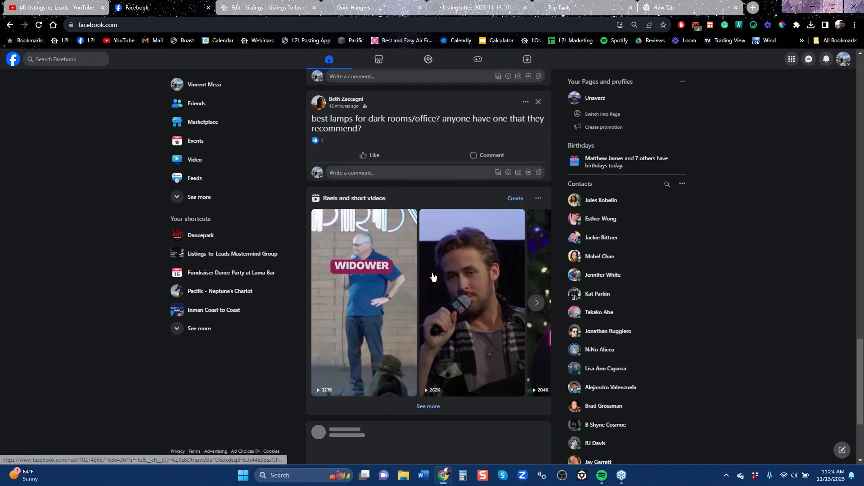
{"action": "scroll", "coordinate": [433, 277], "scroll_direction": "down", "scroll_amount": 3}
{"action": "scroll", "coordinate": [433, 276], "scroll_direction": "down", "scroll_amount": 4}
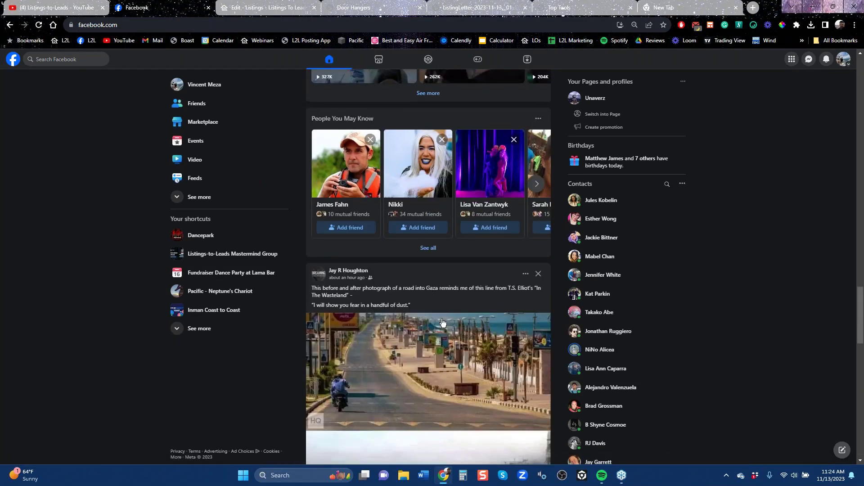
{"action": "scroll", "coordinate": [443, 323], "scroll_direction": "down", "scroll_amount": 5}
{"action": "scroll", "coordinate": [442, 322], "scroll_direction": "down", "scroll_amount": 5}
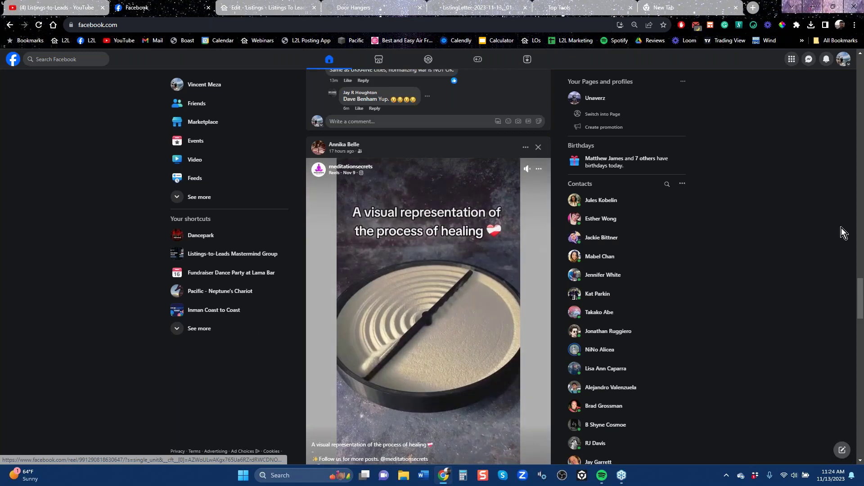
{"action": "scroll", "coordinate": [856, 297], "scroll_direction": "down", "scroll_amount": 1}
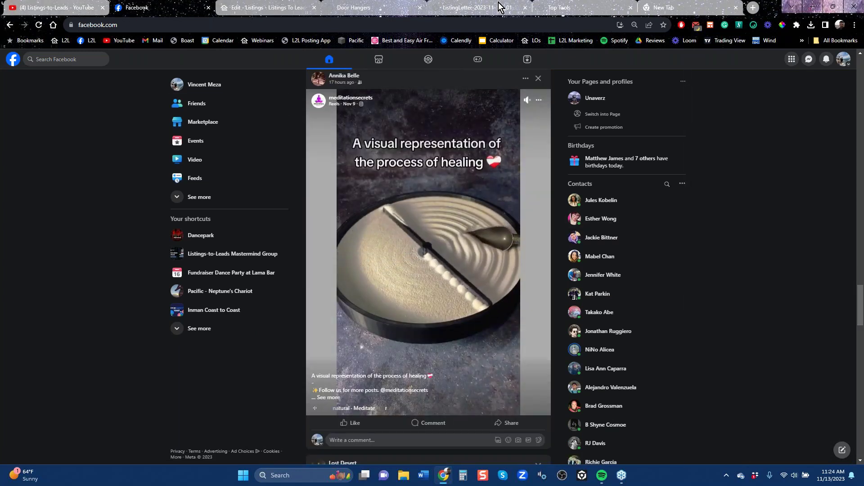
{"action": "key", "text": "ctrl+Tab"}
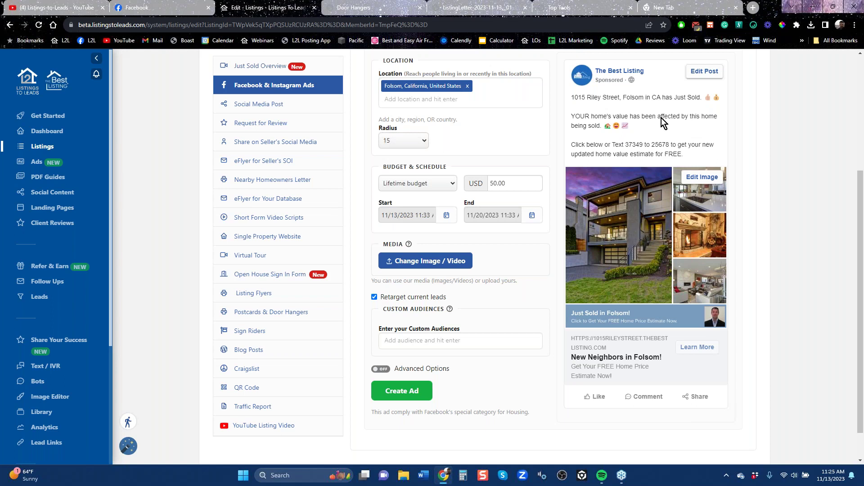
- Display the Top Tools for more Listings handout PDF with its eight lead-generation tools
{"action": "left_click", "coordinate": [587, 10]}
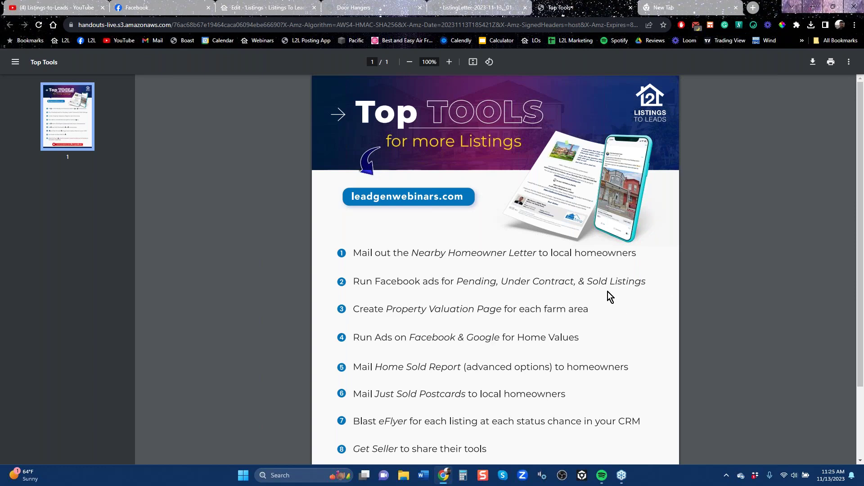
- Select the 50.00 budget in the 1015 Riley Street ad builder, then return to all 15 listings
{"action": "left_click", "coordinate": [257, 12]}
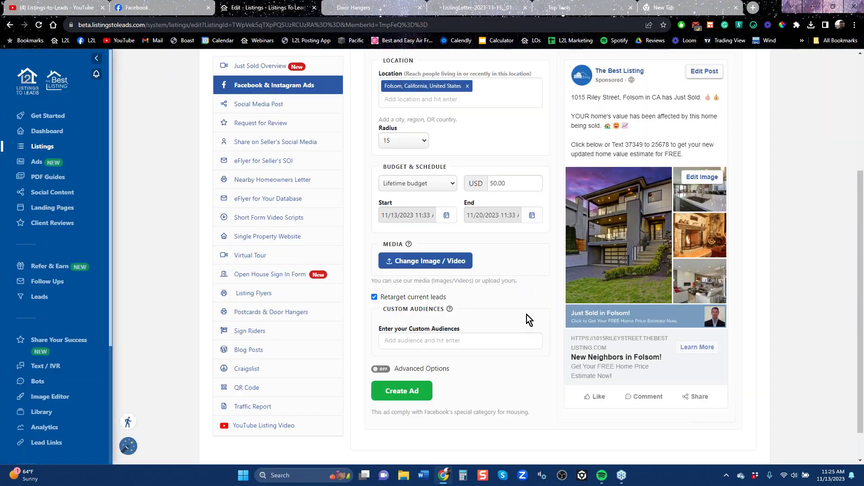
{"action": "double_click", "coordinate": [490, 184]}
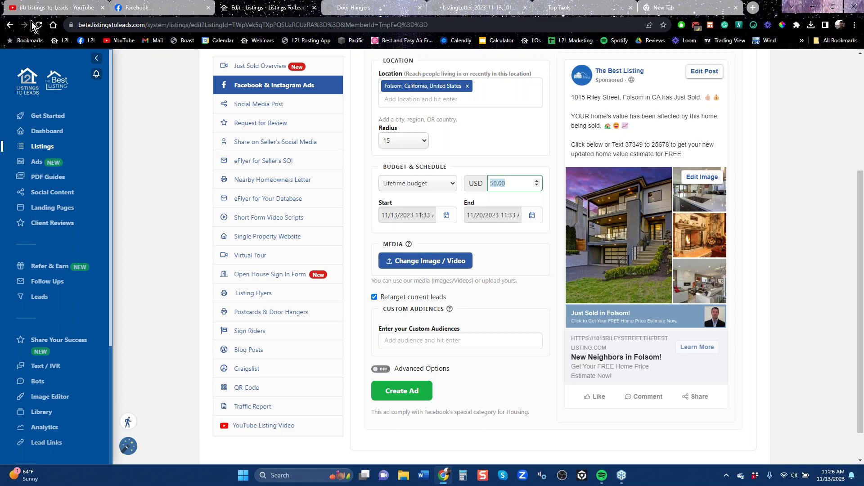
{"action": "left_click", "coordinate": [9, 26]}
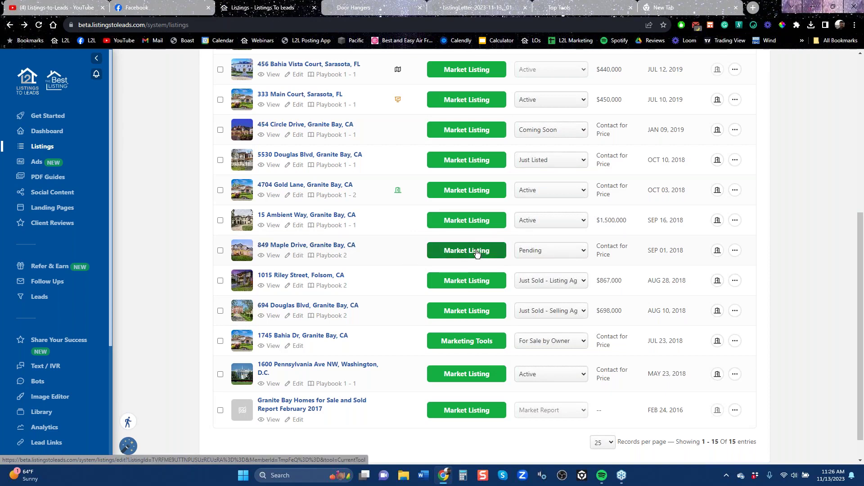
- Open 849 Maple Drive's marketing tools, dismiss the feedback popup, and start Facebook & Instagram Ads
{"action": "scroll", "coordinate": [477, 253], "scroll_direction": "up", "scroll_amount": 6}
{"action": "scroll", "coordinate": [469, 261], "scroll_direction": "down", "scroll_amount": 7}
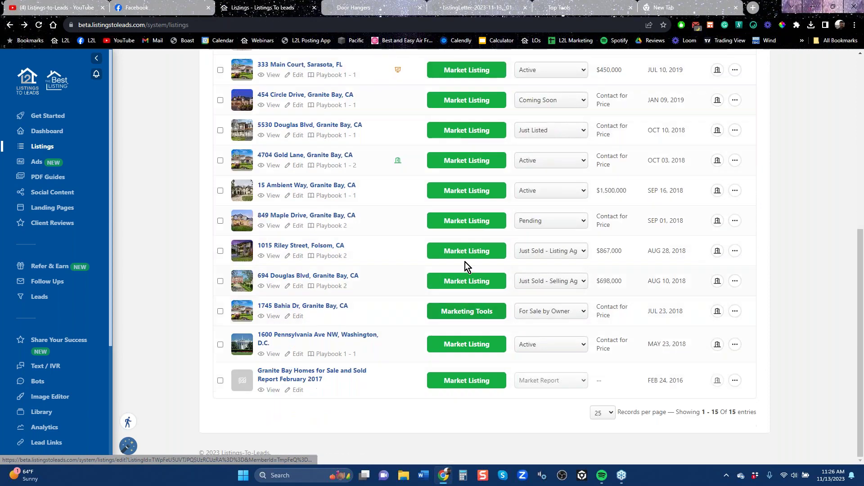
{"action": "left_click", "coordinate": [456, 221]}
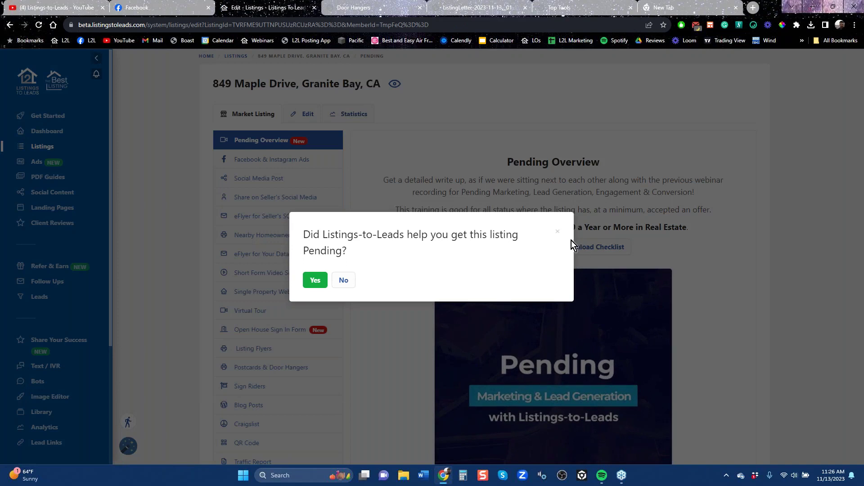
{"action": "left_click", "coordinate": [558, 232]}
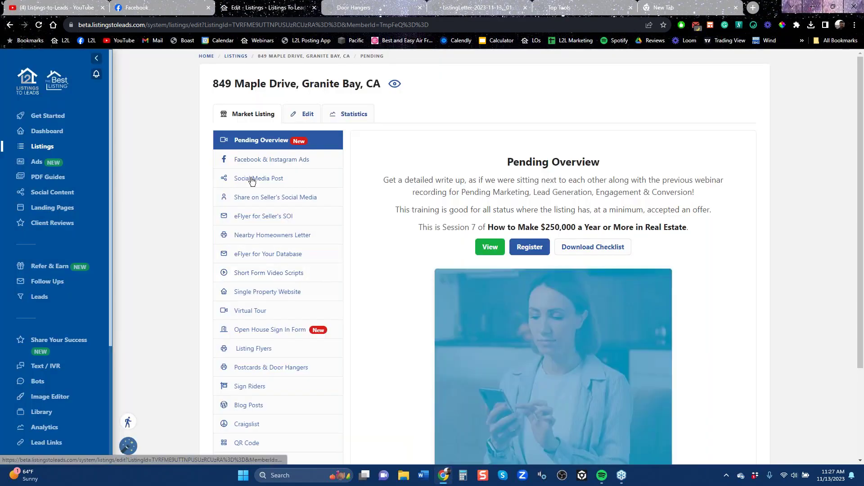
{"action": "left_click", "coordinate": [252, 160]}
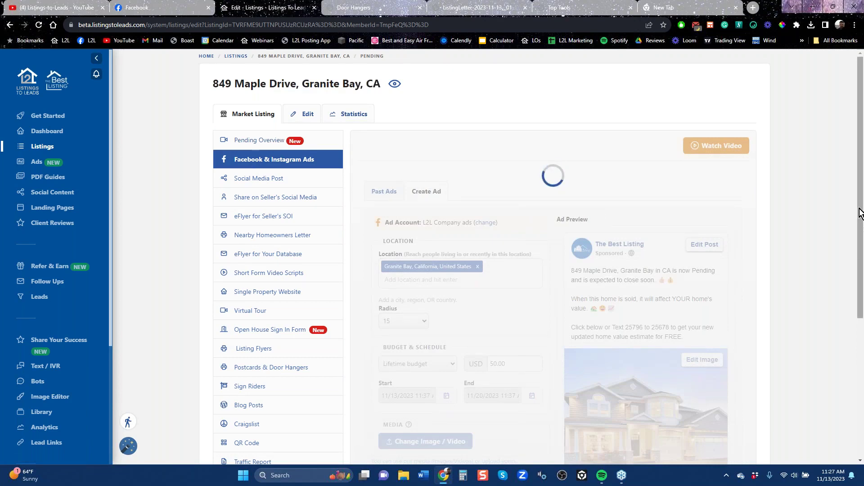
- Make the 849 Maple Drive post text editable, highlighting the $50 budget and the word 'Pending'
{"action": "left_click_drag", "start_coordinate": [859, 214], "coordinate": [861, 304]}
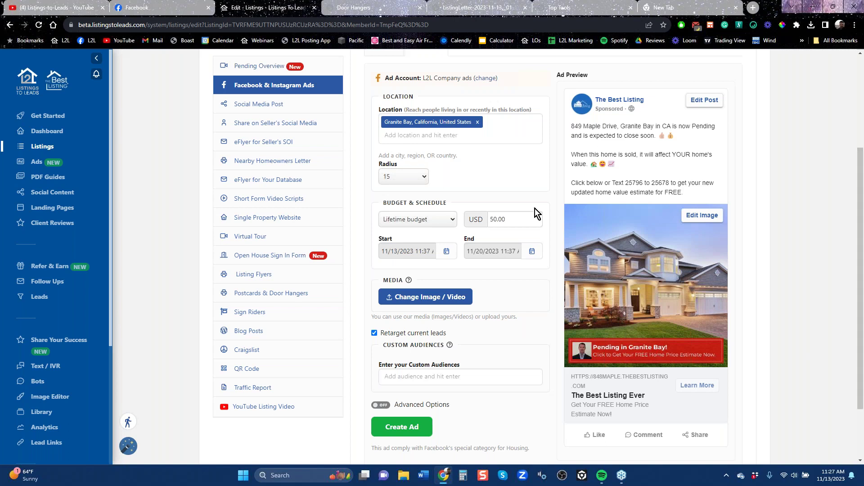
{"action": "left_click", "coordinate": [649, 169]}
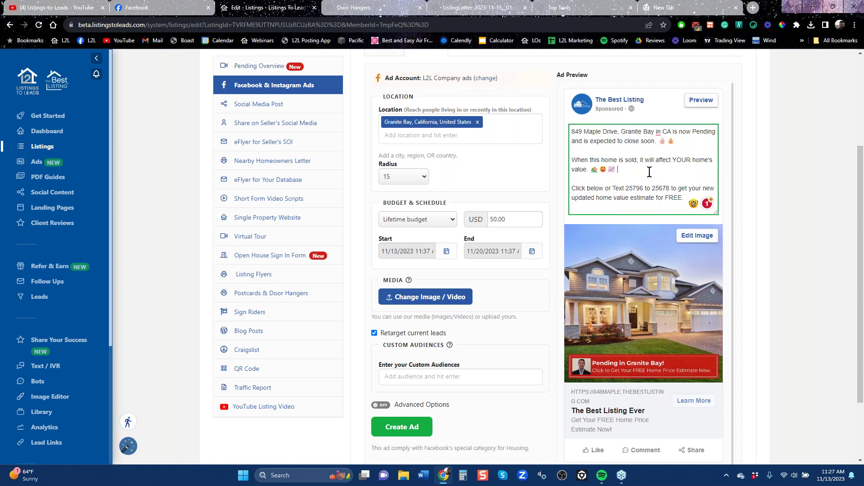
{"action": "left_click", "coordinate": [511, 224]}
{"action": "left_click_drag", "start_coordinate": [510, 219], "coordinate": [490, 221]}
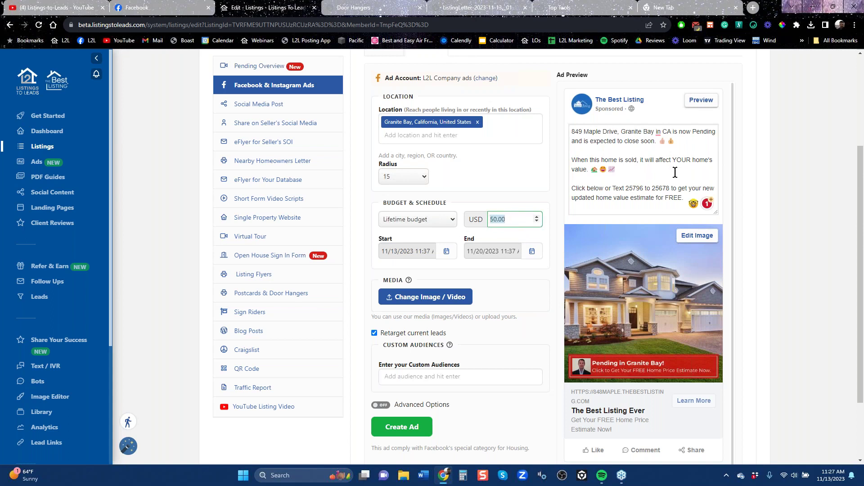
{"action": "left_click_drag", "start_coordinate": [693, 129], "coordinate": [721, 129]}
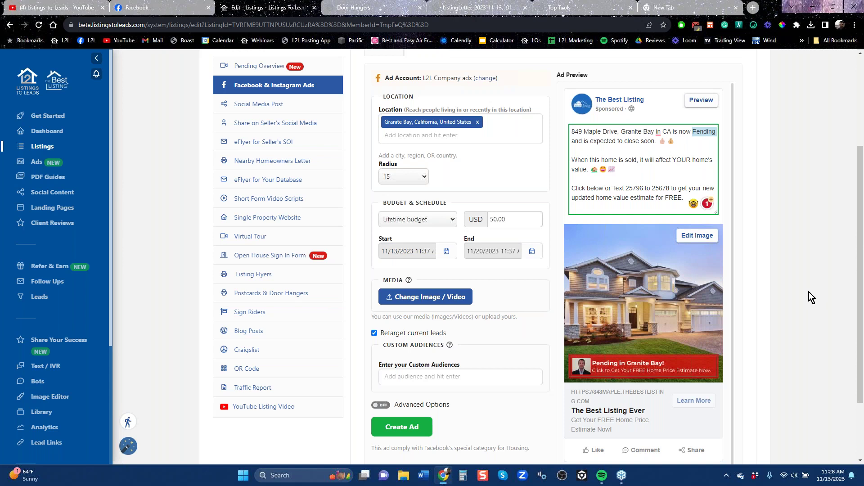
{"action": "scroll", "coordinate": [807, 291], "scroll_direction": "down", "scroll_amount": 3}
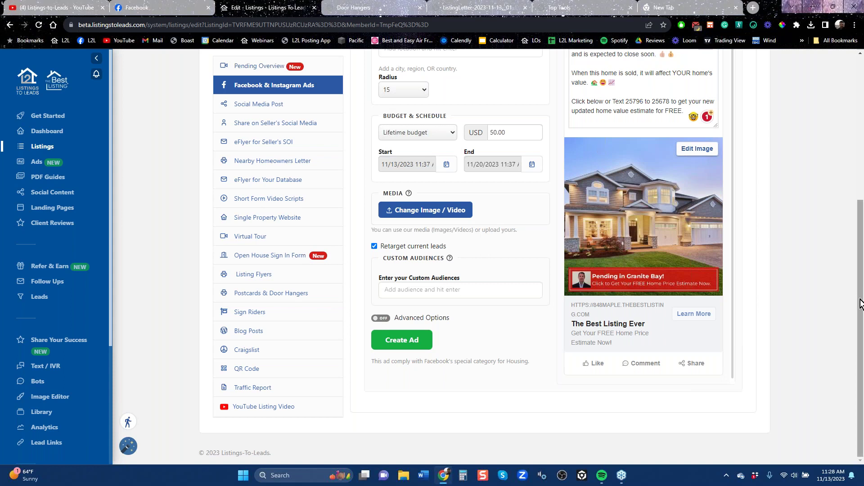
{"action": "left_click_drag", "start_coordinate": [861, 303], "coordinate": [857, 253]}
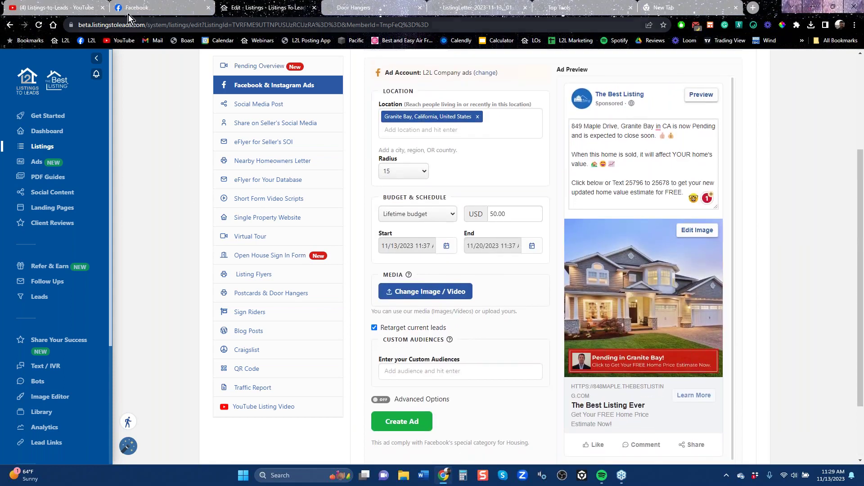
- Switch to Facebook and scroll the news feed down to the McRib Locator post
{"action": "left_click", "coordinate": [159, 9]}
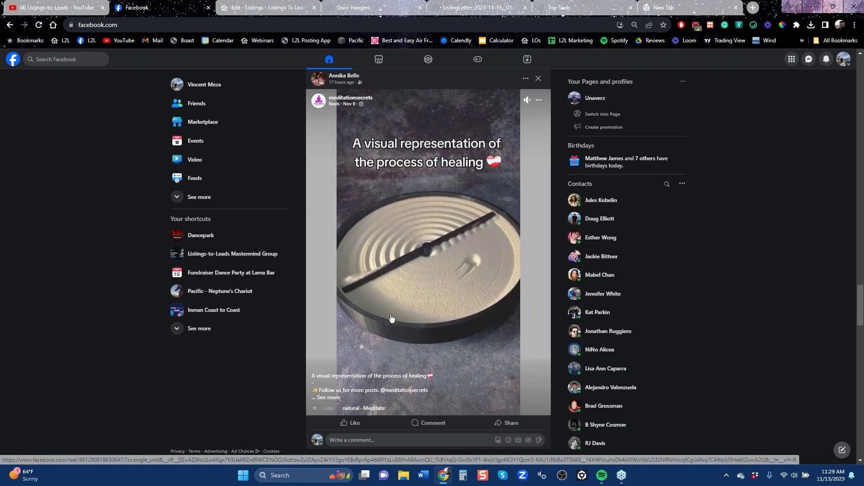
{"action": "scroll", "coordinate": [391, 318], "scroll_direction": "down", "scroll_amount": 5}
{"action": "scroll", "coordinate": [390, 314], "scroll_direction": "down", "scroll_amount": 10}
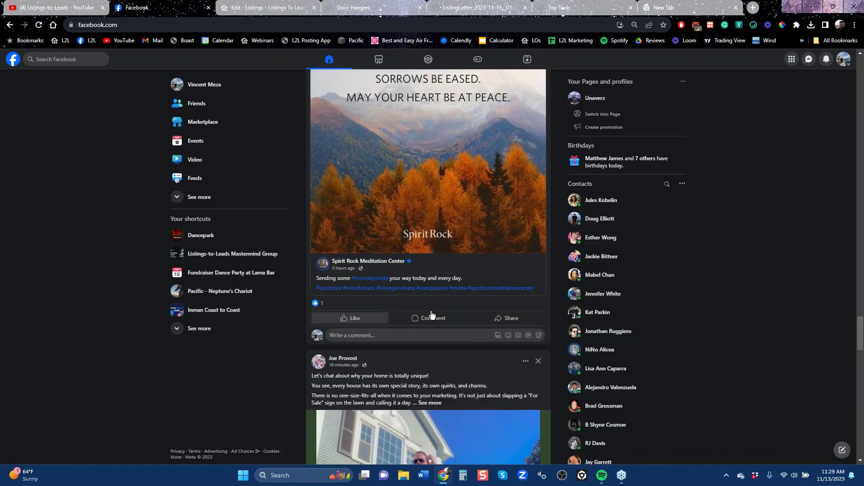
{"action": "scroll", "coordinate": [430, 263], "scroll_direction": "down", "scroll_amount": 5}
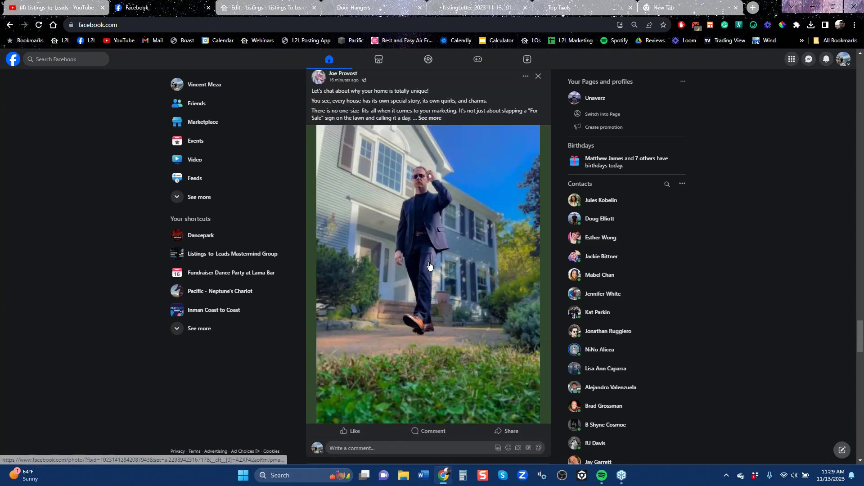
{"action": "scroll", "coordinate": [430, 266], "scroll_direction": "down", "scroll_amount": 5}
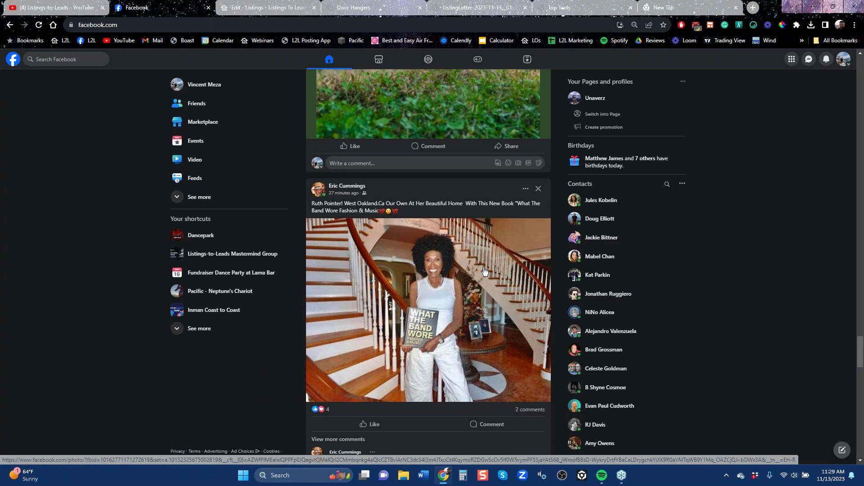
{"action": "scroll", "coordinate": [491, 268], "scroll_direction": "down", "scroll_amount": 5}
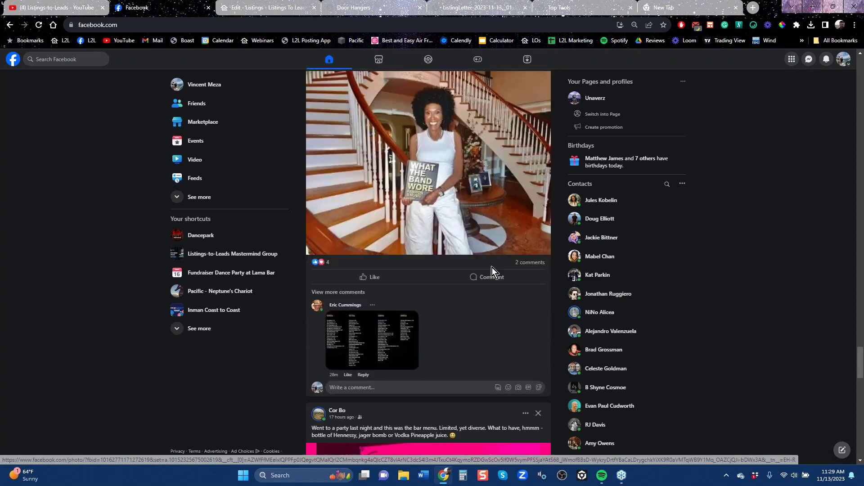
{"action": "scroll", "coordinate": [492, 266], "scroll_direction": "down", "scroll_amount": 10}
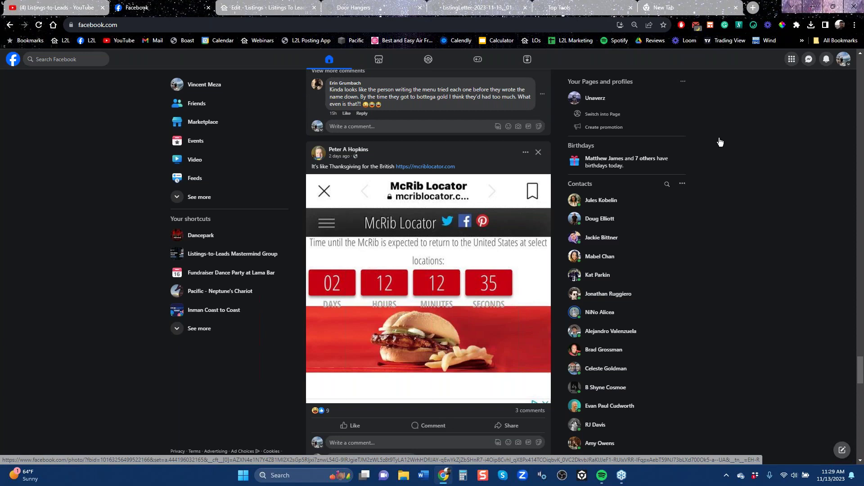
- In a new tab, Google 'how do i sell my sell my home' from the suggestions
{"action": "left_click", "coordinate": [753, 8]}
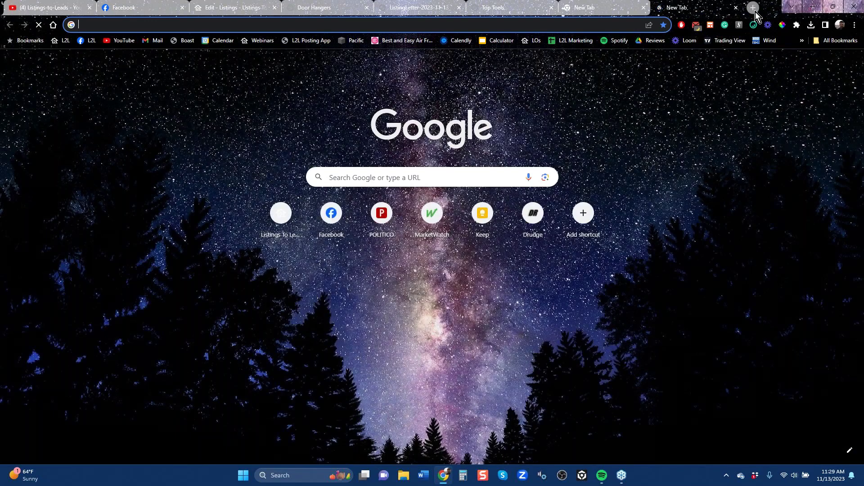
{"action": "left_click", "coordinate": [495, 176]}
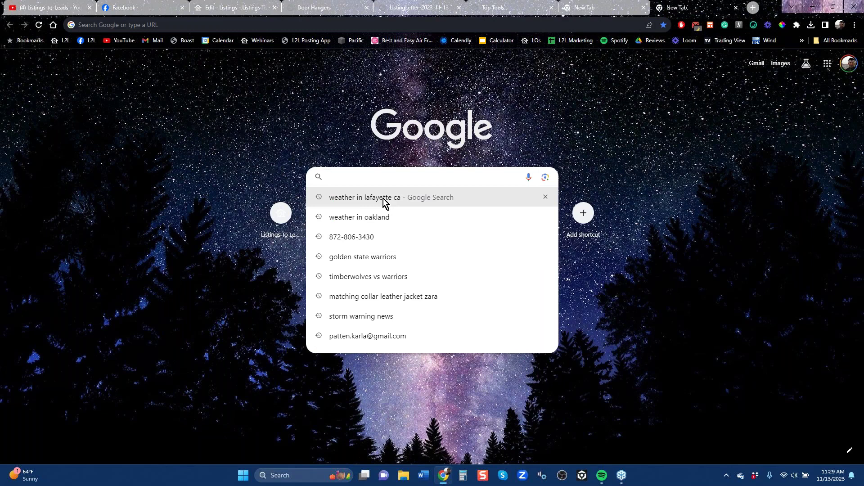
{"action": "type", "text": "ho"}
{"action": "key", "text": "Down"}
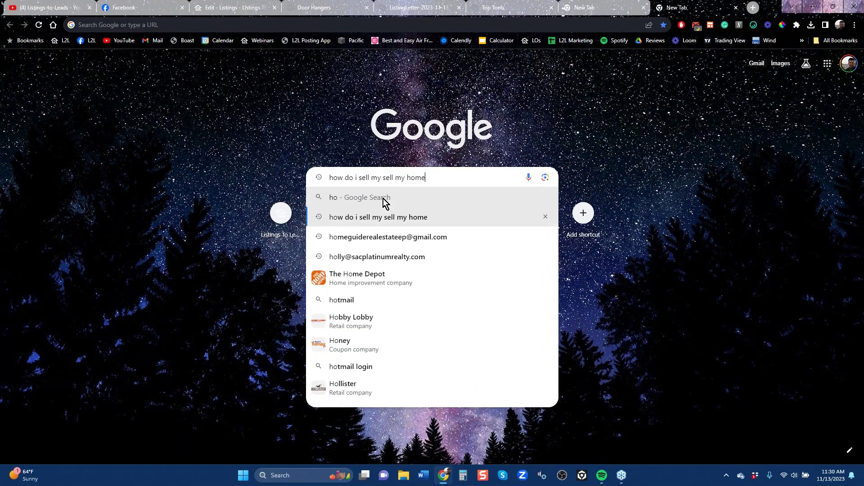
{"action": "key", "text": "Return"}
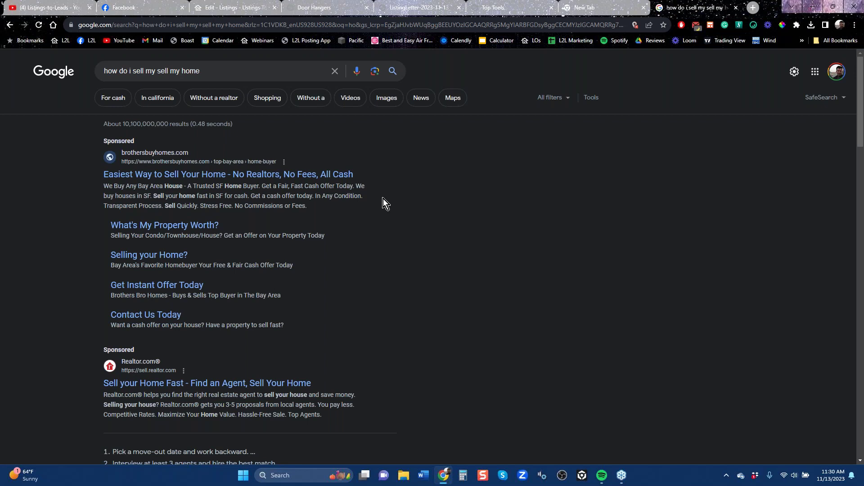
{"action": "scroll", "coordinate": [379, 206], "scroll_direction": "down", "scroll_amount": 5}
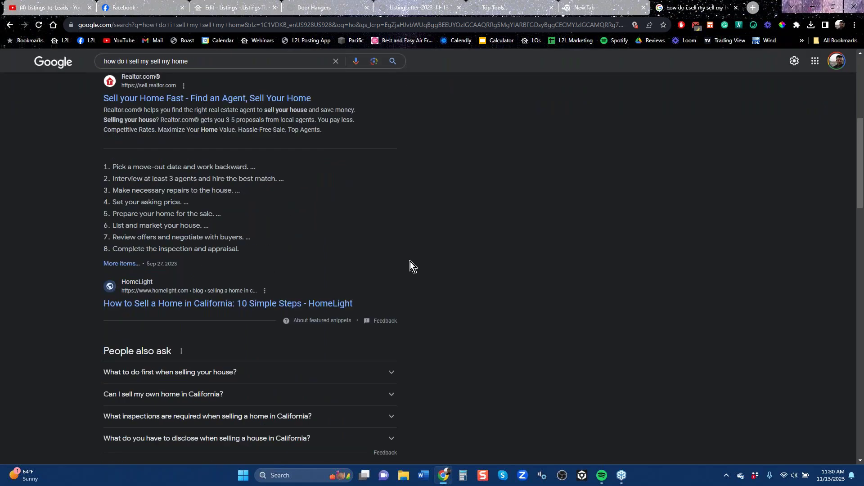
{"action": "scroll", "coordinate": [410, 264], "scroll_direction": "up", "scroll_amount": 5}
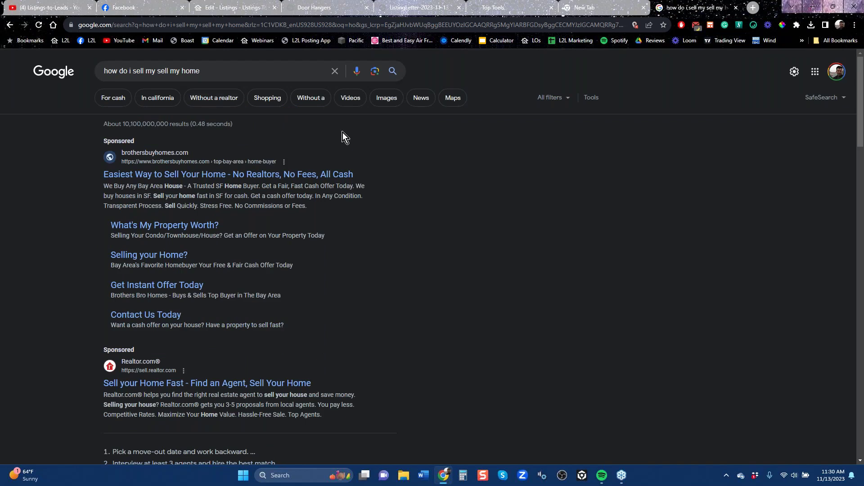
- Back on Facebook, scroll the feed to Lost Desert's 'See you soon in Toronto!' post
{"action": "left_click", "coordinate": [138, 9]}
{"action": "scroll", "coordinate": [368, 266], "scroll_direction": "down", "scroll_amount": 15}
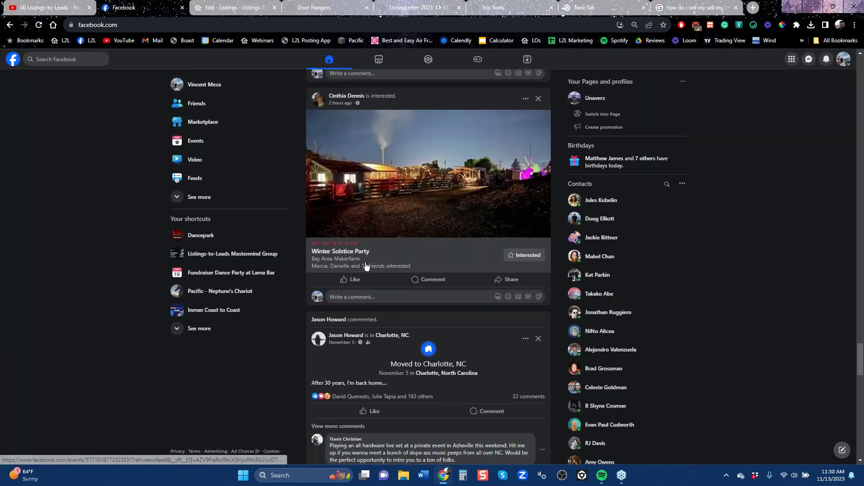
{"action": "scroll", "coordinate": [367, 267], "scroll_direction": "down", "scroll_amount": 6}
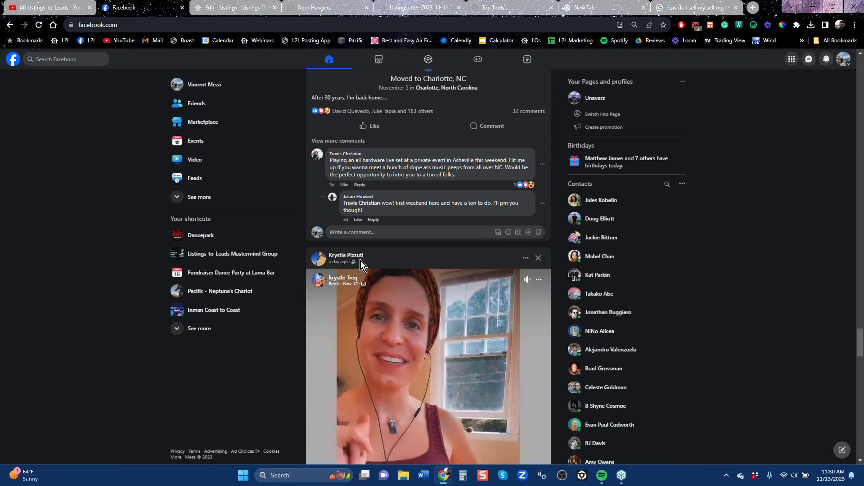
{"action": "scroll", "coordinate": [361, 261], "scroll_direction": "down", "scroll_amount": 8}
{"action": "scroll", "coordinate": [365, 251], "scroll_direction": "up", "scroll_amount": 3}
{"action": "scroll", "coordinate": [364, 250], "scroll_direction": "down", "scroll_amount": 10}
{"action": "scroll", "coordinate": [314, 212], "scroll_direction": "up", "scroll_amount": 2}
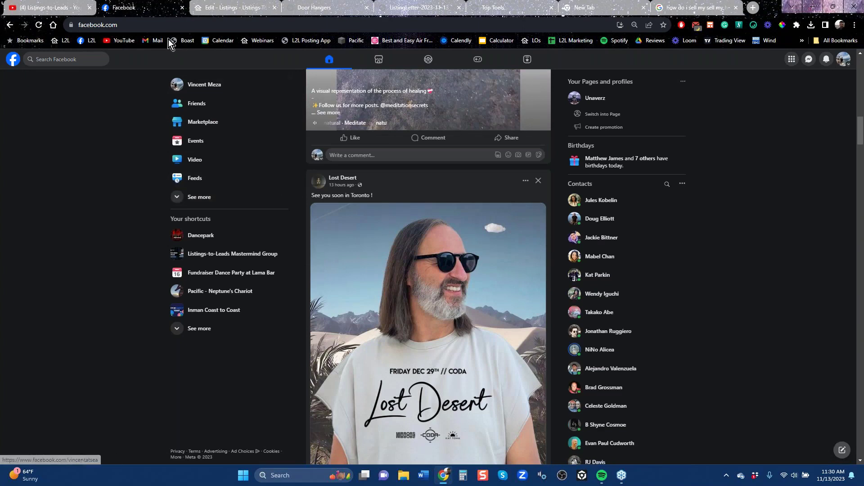
- On the Listings-to-Leads YouTube channel home, page through Our Reviews and briefly open a video
{"action": "left_click", "coordinate": [62, 9]}
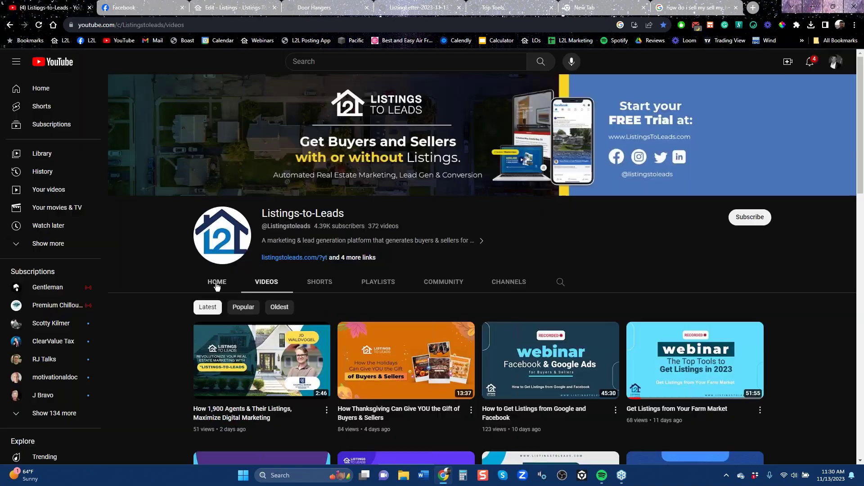
{"action": "left_click", "coordinate": [219, 285]}
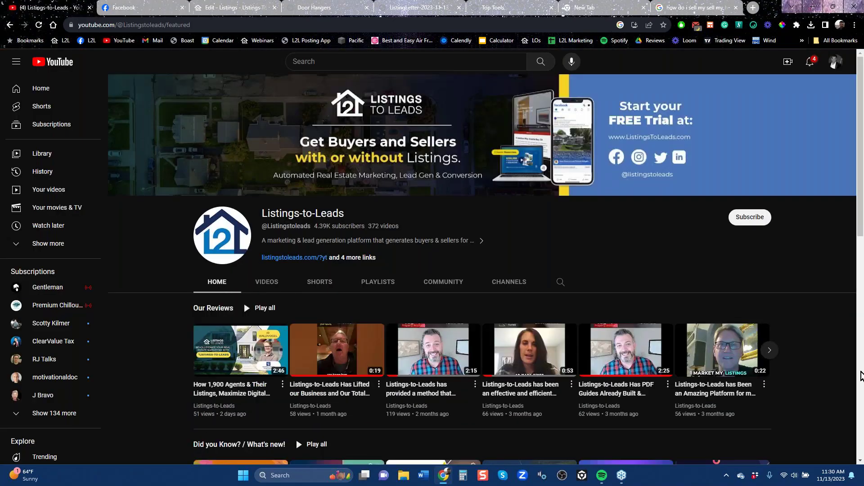
{"action": "left_click", "coordinate": [769, 350]}
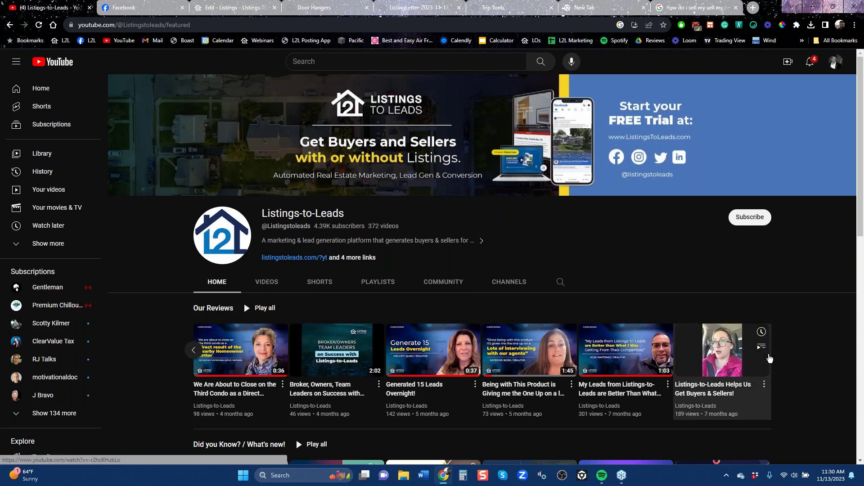
{"action": "left_click", "coordinate": [767, 357]}
{"action": "key", "text": "alt+Left"}
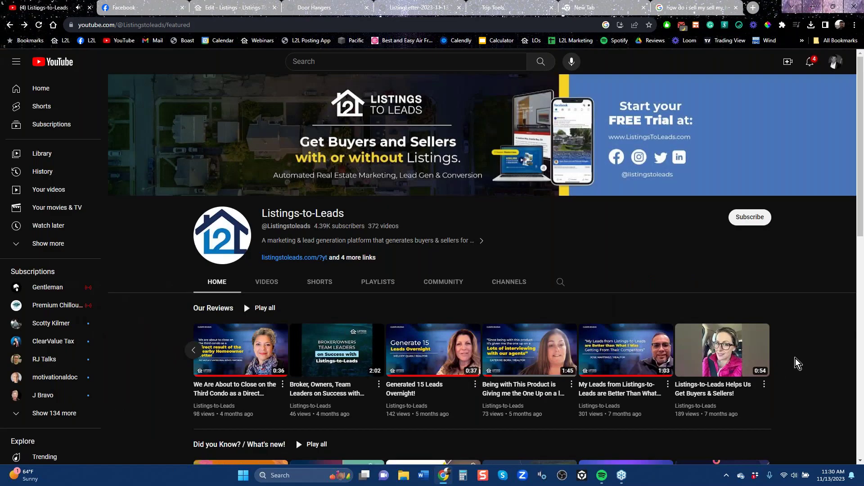
{"action": "mouse_move", "coordinate": [766, 356]}
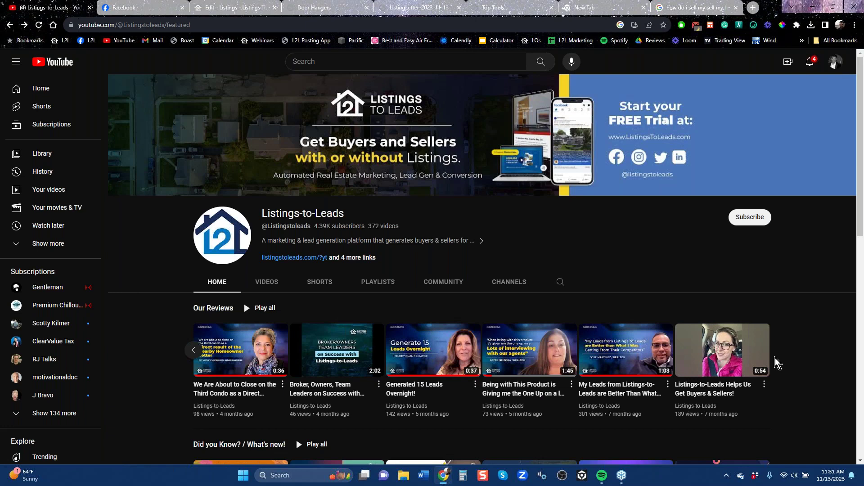
{"action": "left_click", "coordinate": [153, 10]}
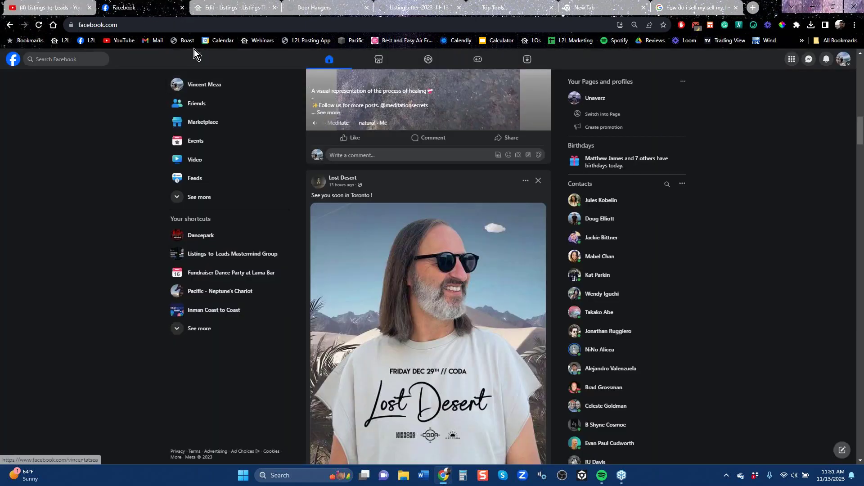
- Return to the 849 Maple Drive ad editor and scroll up to its Pending post text
{"action": "left_click", "coordinate": [246, 10]}
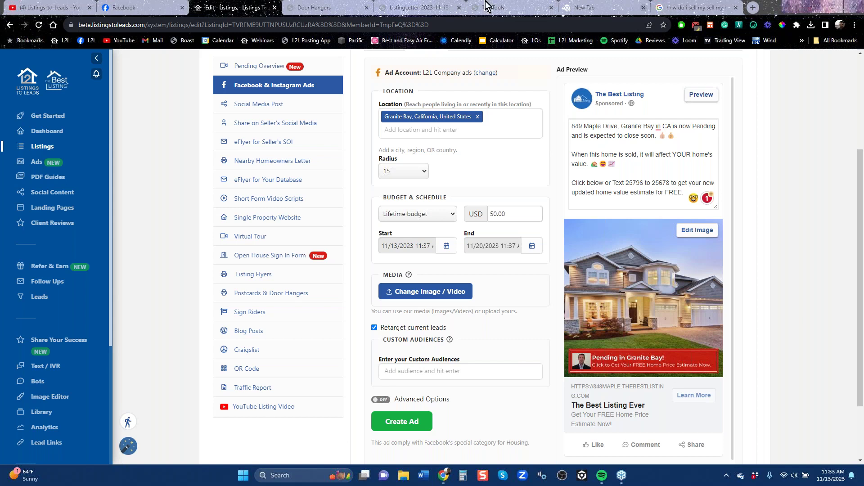
{"action": "scroll", "coordinate": [352, 144], "scroll_direction": "up", "scroll_amount": 3}
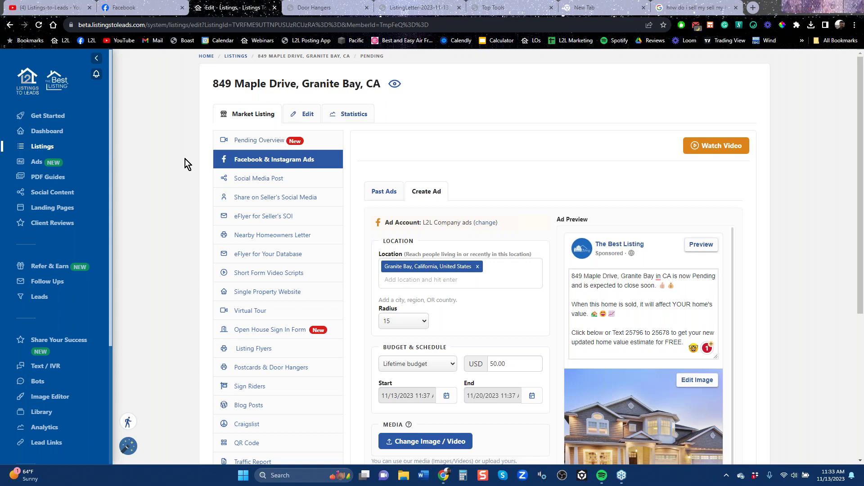
- Search Facebook for 'red door' and open the Red Door Realty, LLC - Central Arkansas page
{"action": "left_click", "coordinate": [137, 9]}
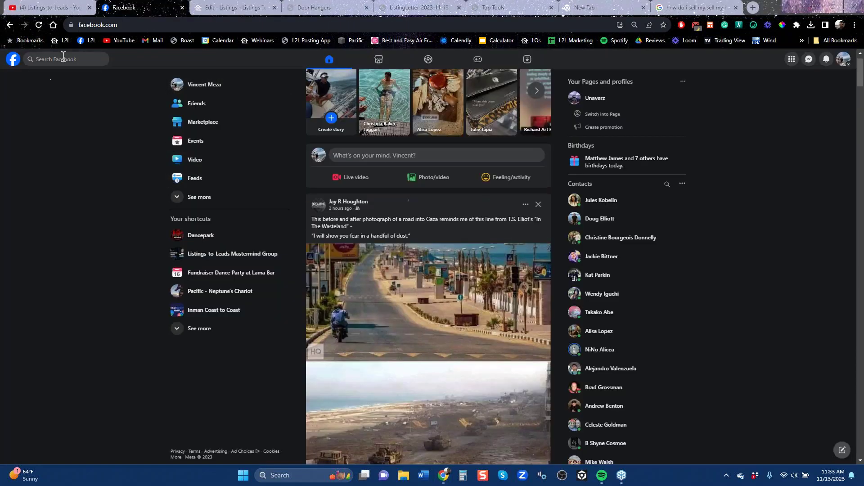
{"action": "left_click", "coordinate": [63, 58]}
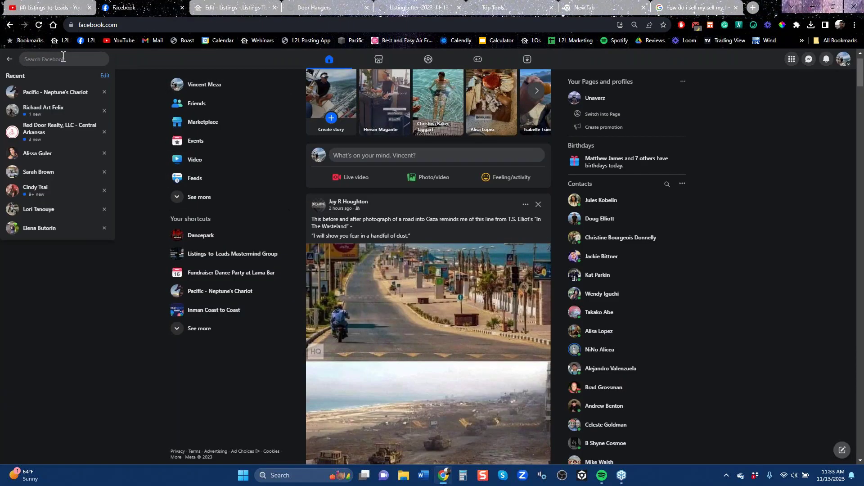
{"action": "type", "text": "r"}
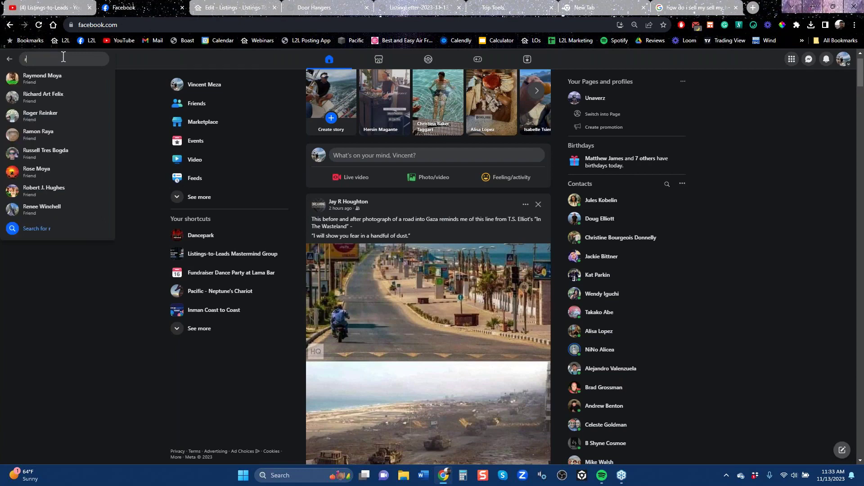
{"action": "type", "text": "ed door"}
{"action": "left_click", "coordinate": [45, 78]}
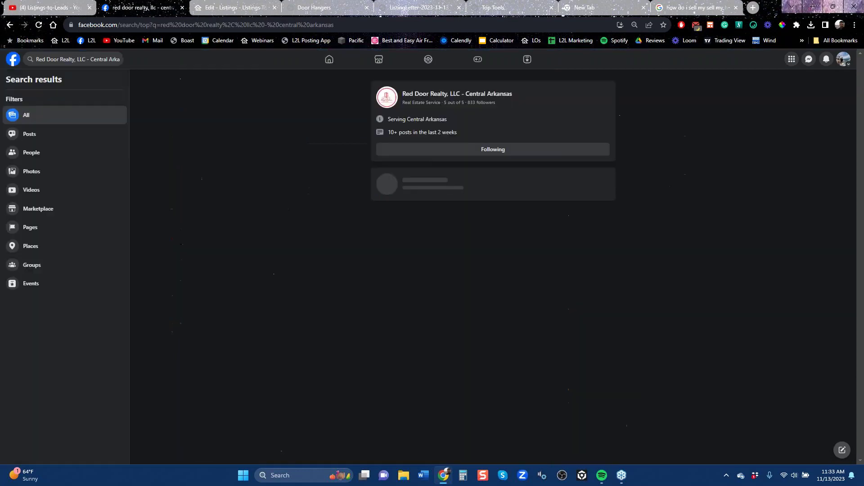
{"action": "left_click", "coordinate": [460, 95]}
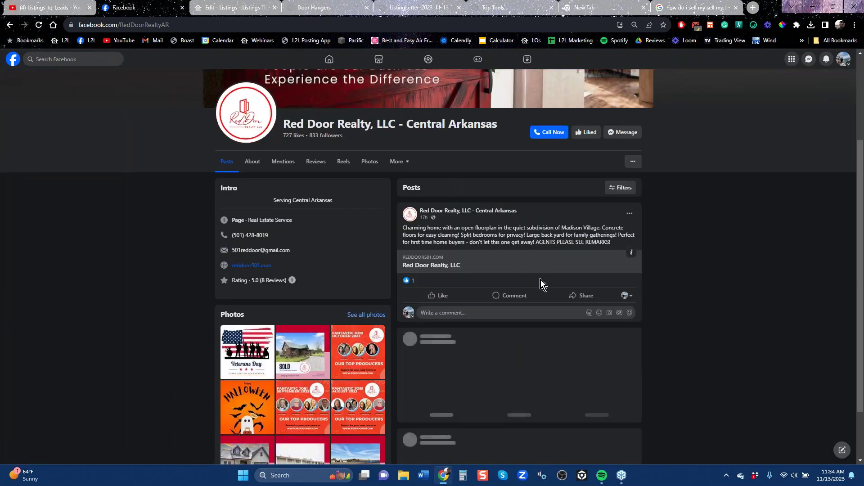
- Scroll through the page's Just Sold listing posts, then go back to the home feed
{"action": "scroll", "coordinate": [536, 279], "scroll_direction": "down", "scroll_amount": 2}
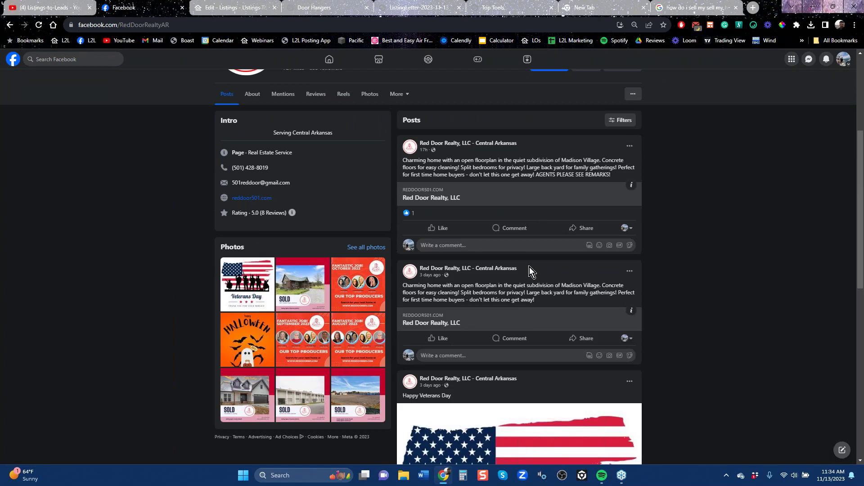
{"action": "scroll", "coordinate": [544, 318], "scroll_direction": "down", "scroll_amount": 10}
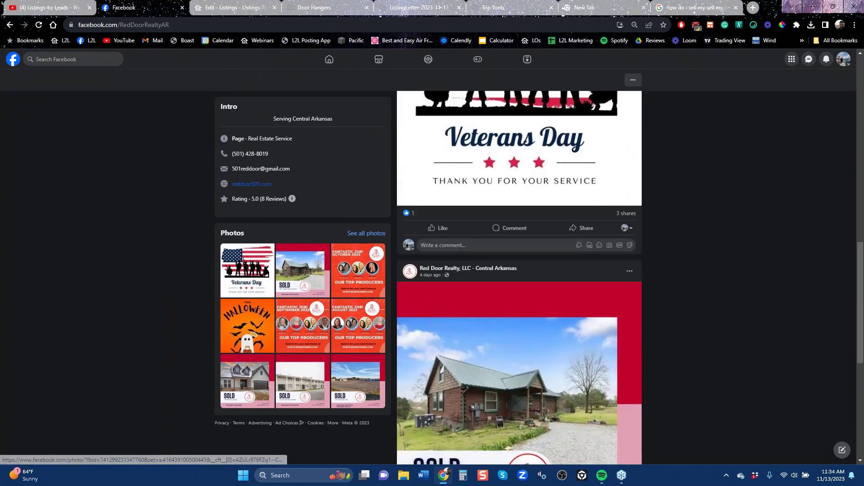
{"action": "scroll", "coordinate": [520, 203], "scroll_direction": "down", "scroll_amount": 1}
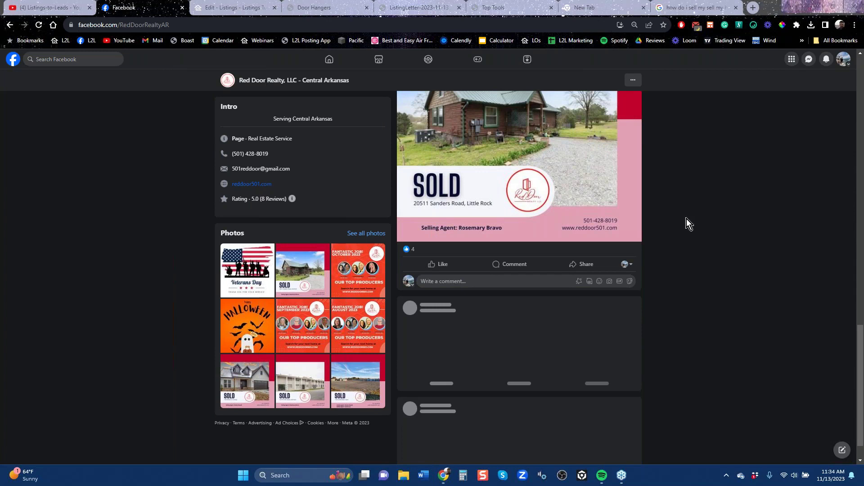
{"action": "scroll", "coordinate": [861, 407], "scroll_direction": "up", "scroll_amount": 1}
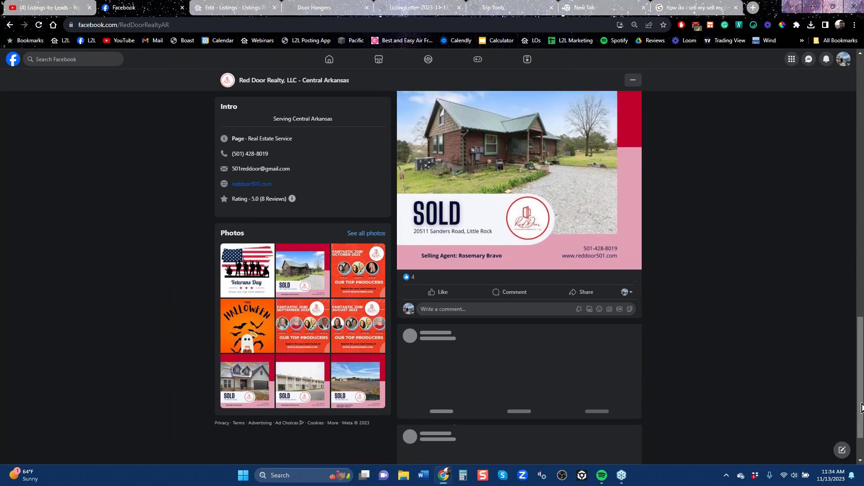
{"action": "scroll", "coordinate": [861, 408], "scroll_direction": "up", "scroll_amount": 3}
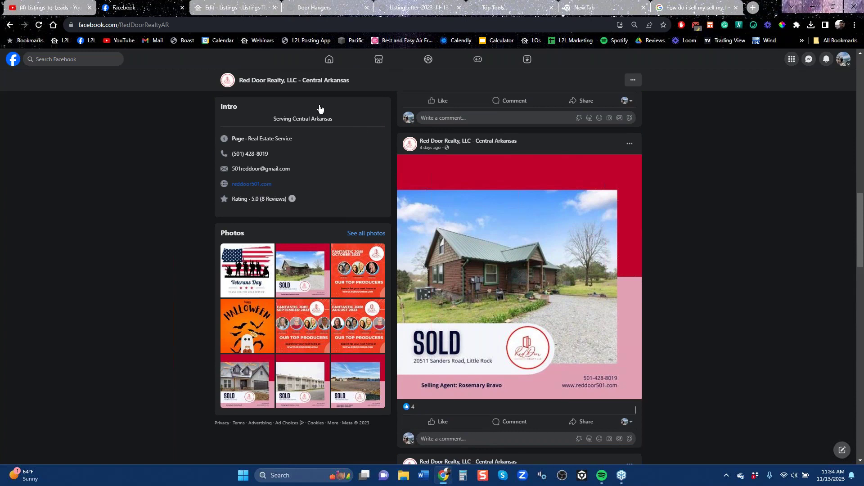
{"action": "left_click", "coordinate": [332, 65]}
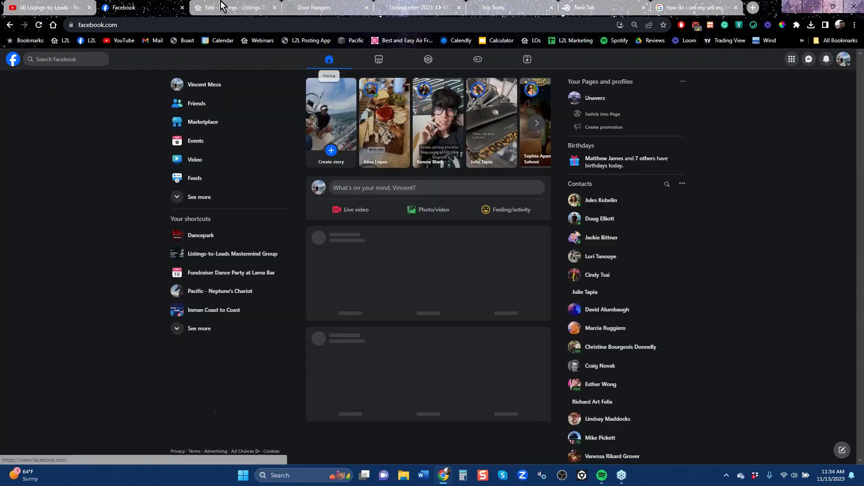
{"action": "left_click", "coordinate": [231, 10]}
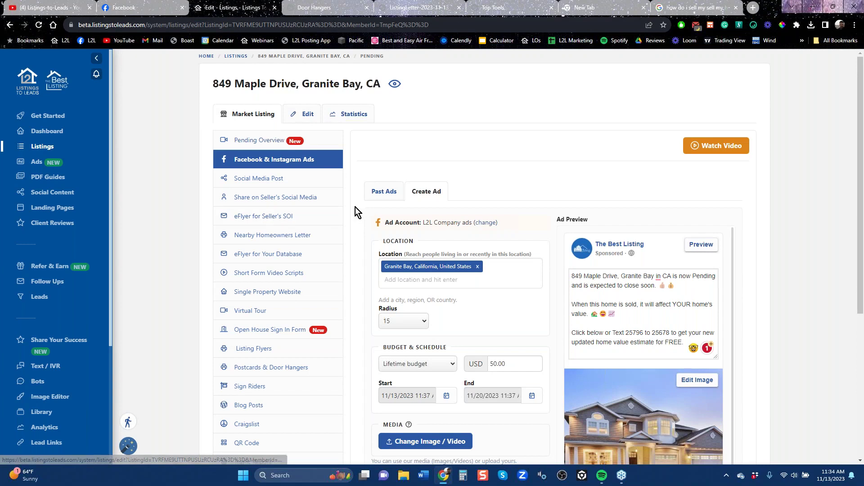
{"action": "left_click", "coordinate": [10, 26]}
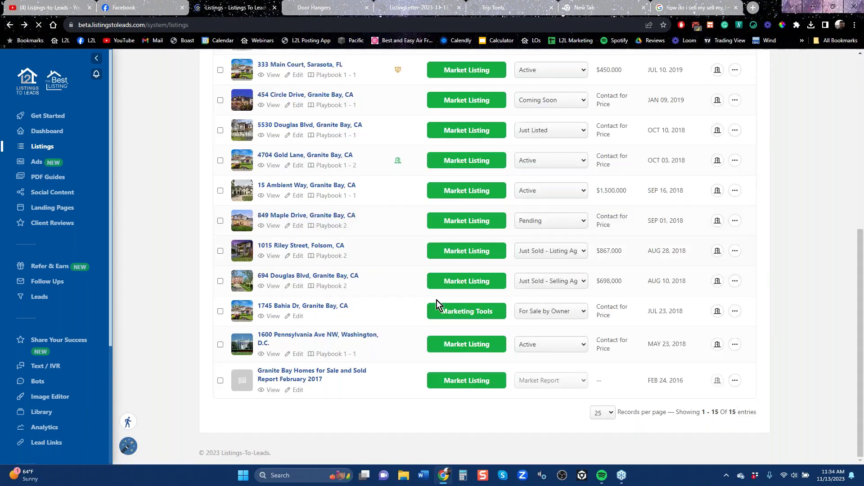
{"action": "left_click", "coordinate": [477, 254]}
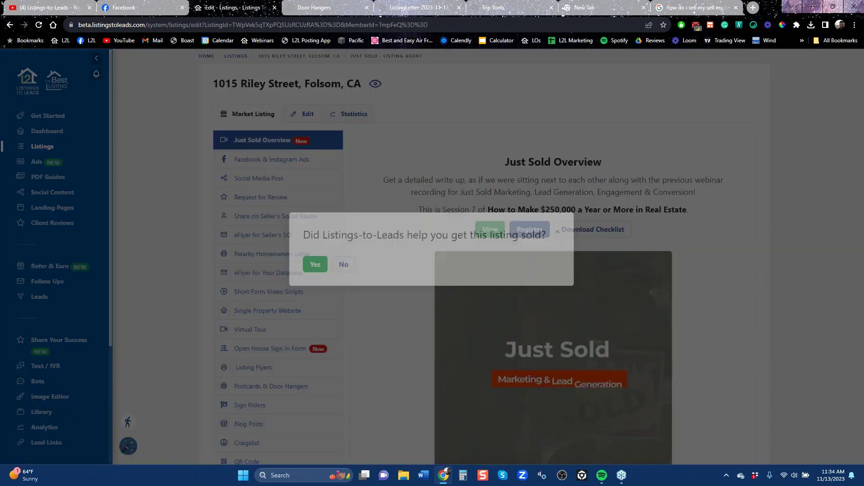
{"action": "left_click", "coordinate": [602, 297]}
{"action": "left_click", "coordinate": [260, 178]}
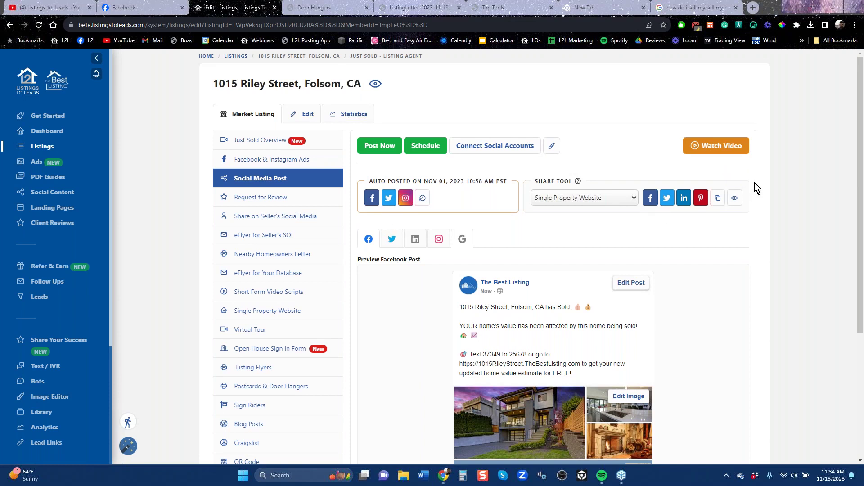
- Post the Just Sold listing to Facebook captioned 'We sold this for 40k over asking. Multiple bids'
{"action": "left_click", "coordinate": [652, 203]}
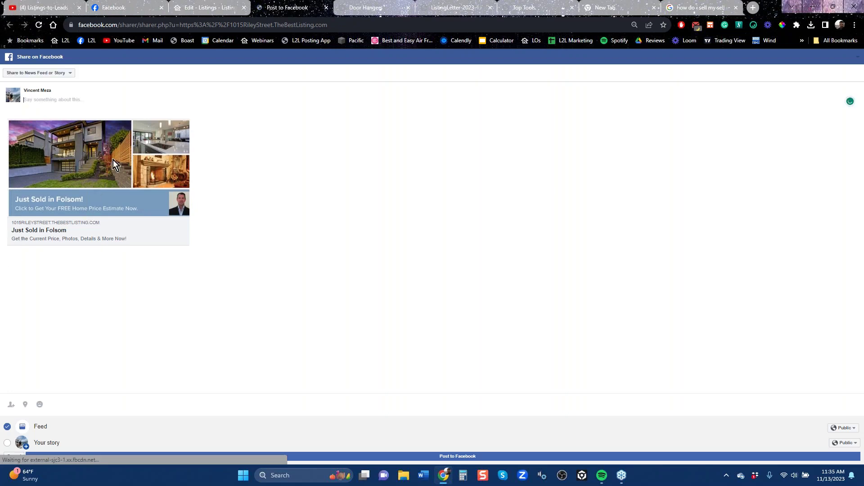
{"action": "left_click", "coordinate": [58, 100]}
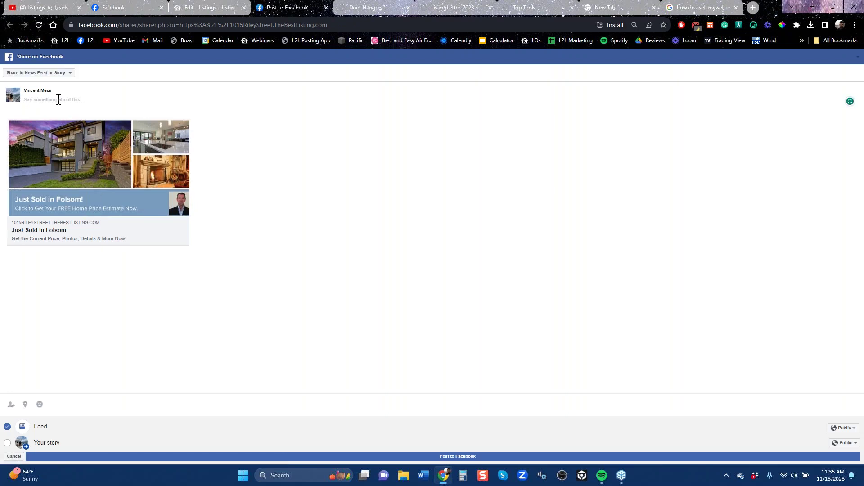
{"action": "type", "text": "We sold this for 40k over asking. Multiple bids"}
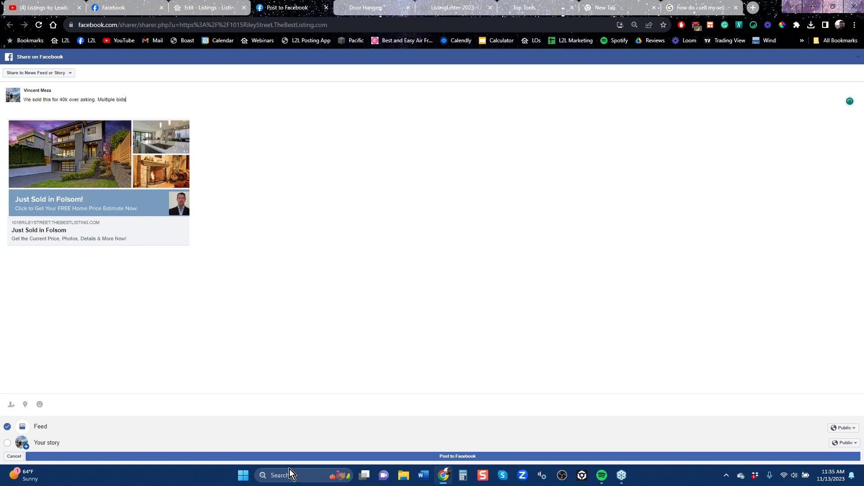
{"action": "left_click", "coordinate": [466, 457]}
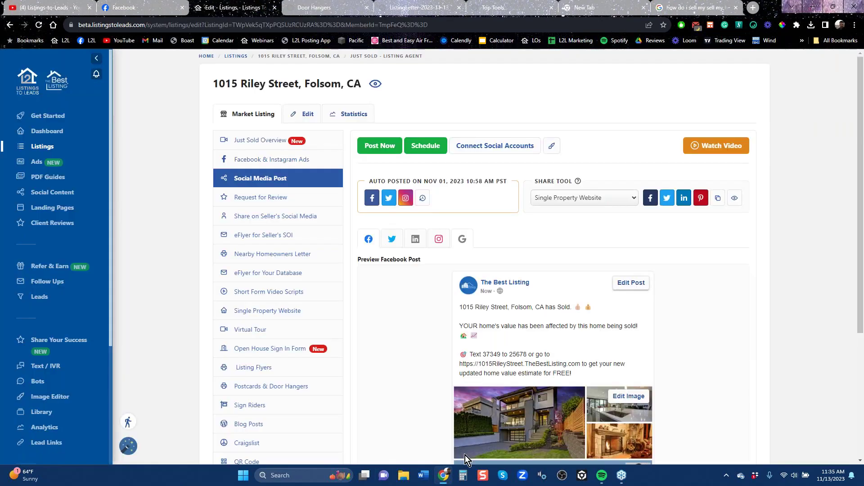
- Find the new Just Sold in Folsom post on your Facebook profile and open its link
{"action": "left_click", "coordinate": [153, 9]}
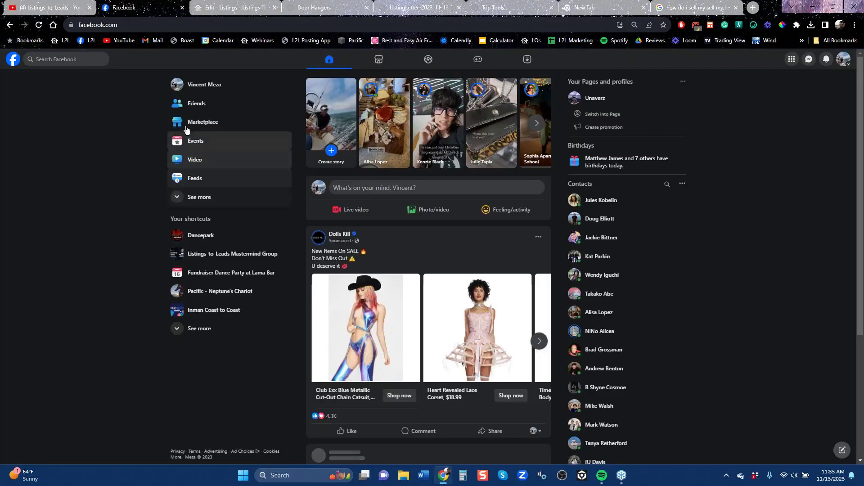
{"action": "left_click", "coordinate": [200, 85]}
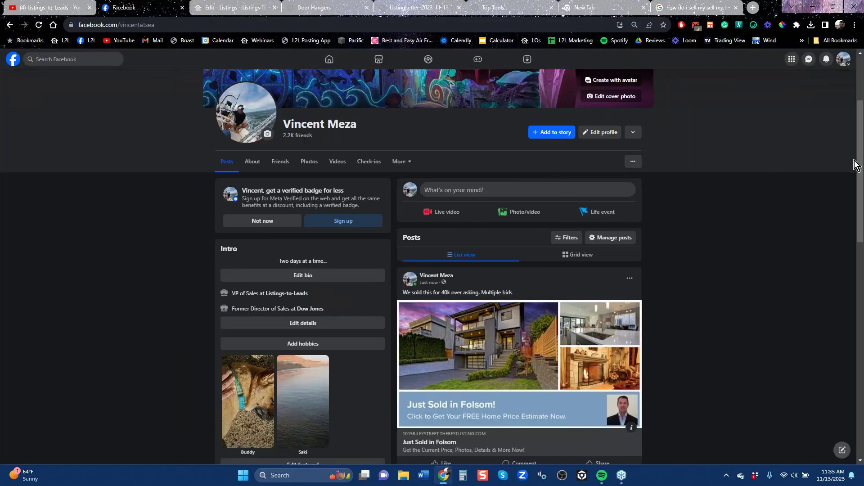
{"action": "scroll", "coordinate": [411, 286], "scroll_direction": "down", "scroll_amount": 3}
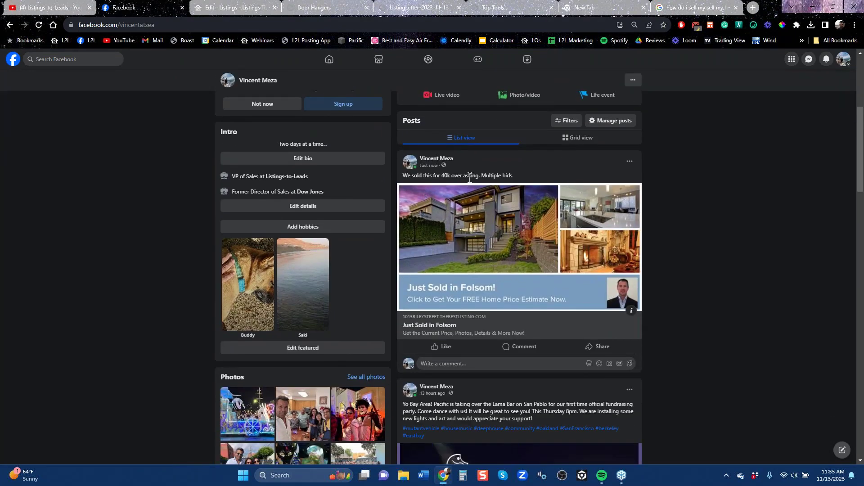
{"action": "left_click", "coordinate": [531, 254]}
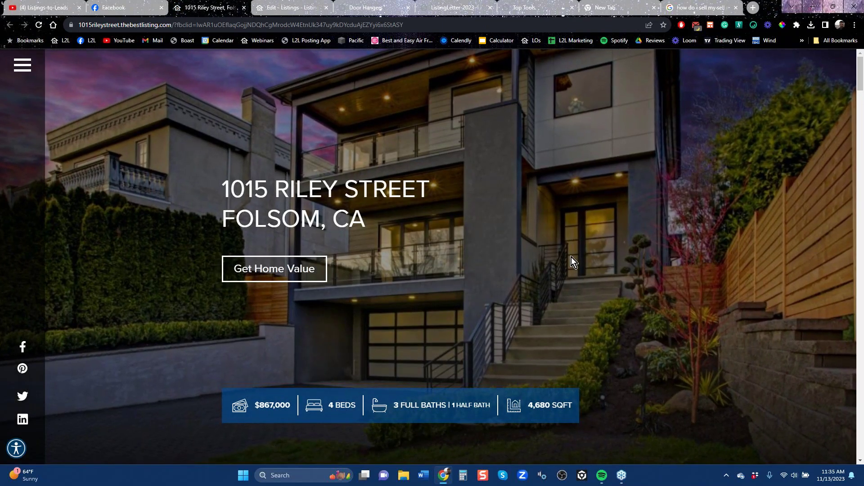
- Browse the 1015 Riley Street site ($867,000, 4 beds), close the Nearby Home Sales popup, return to Facebook
{"action": "scroll", "coordinate": [540, 270], "scroll_direction": "down", "scroll_amount": 10}
{"action": "scroll", "coordinate": [559, 295], "scroll_direction": "down", "scroll_amount": 10}
{"action": "scroll", "coordinate": [623, 307], "scroll_direction": "down", "scroll_amount": 6}
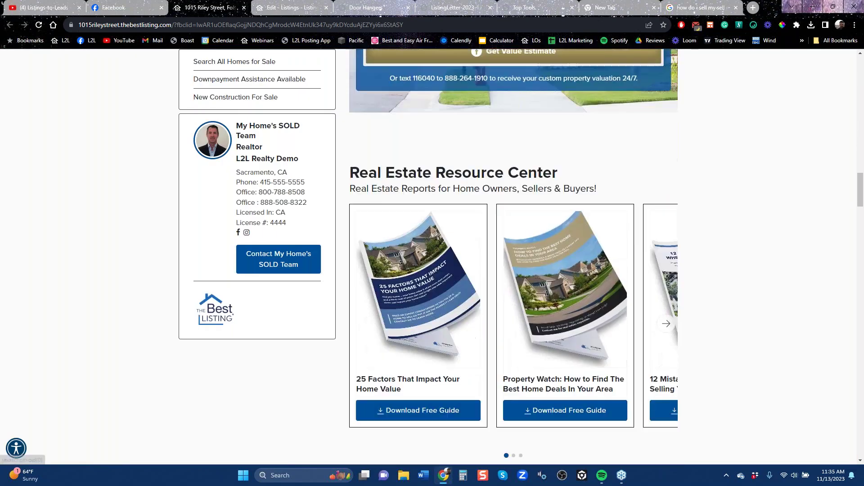
{"action": "scroll", "coordinate": [343, 385], "scroll_direction": "down", "scroll_amount": 15}
{"action": "scroll", "coordinate": [343, 364], "scroll_direction": "up", "scroll_amount": 20}
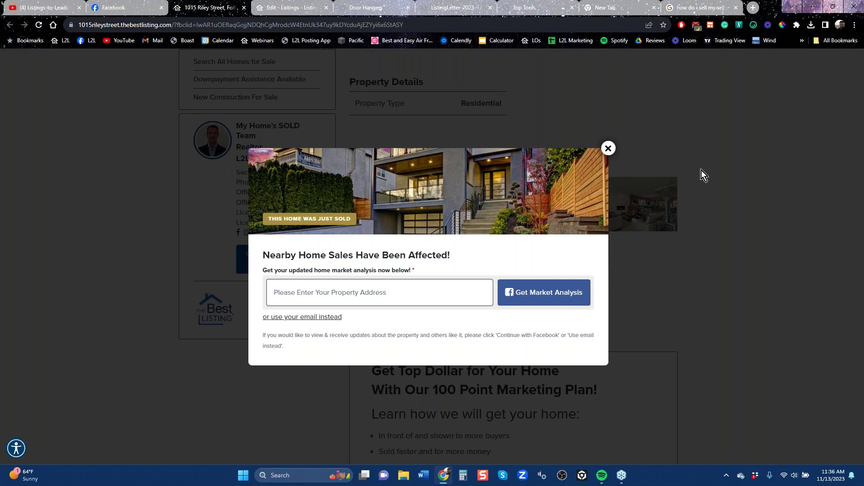
{"action": "left_click", "coordinate": [608, 148]}
{"action": "scroll", "coordinate": [568, 230], "scroll_direction": "up", "scroll_amount": 10}
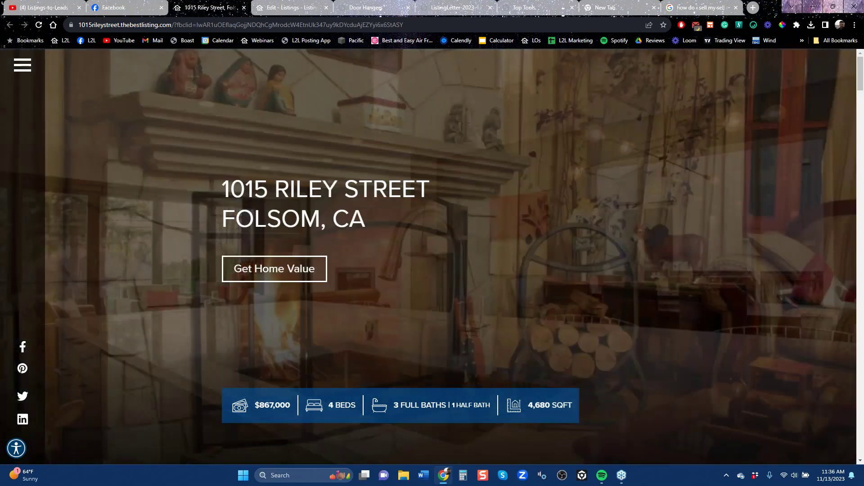
{"action": "key", "text": "ctrl+shift+Tab"}
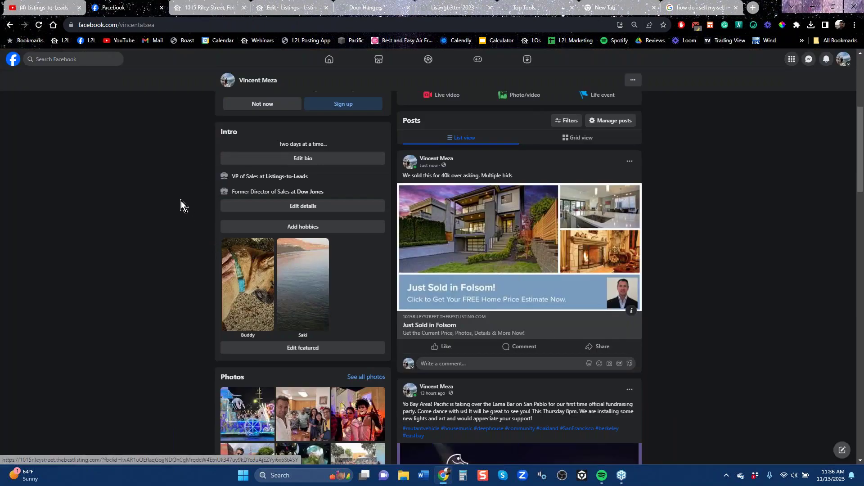
- Go back through Facebook history to the group search results, then return to the Edit - Listings tab
{"action": "scroll", "coordinate": [181, 200], "scroll_direction": "up", "scroll_amount": 4}
{"action": "scroll", "coordinate": [181, 201], "scroll_direction": "down", "scroll_amount": 5}
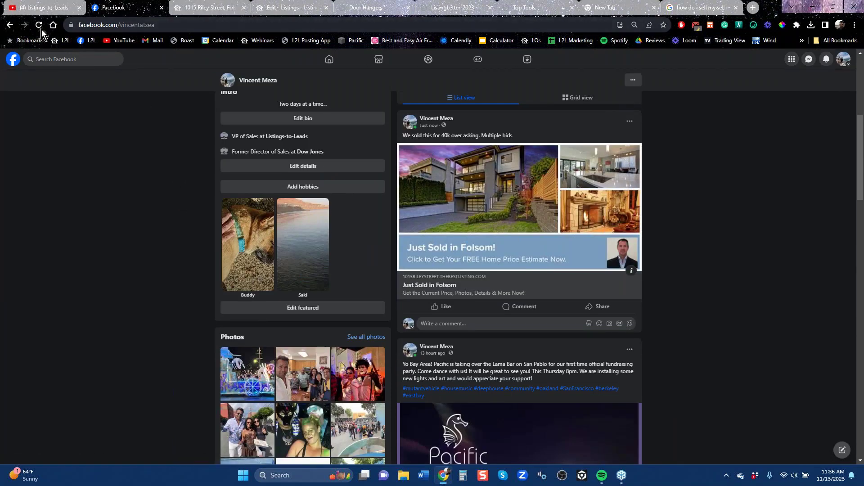
{"action": "left_click", "coordinate": [11, 26]}
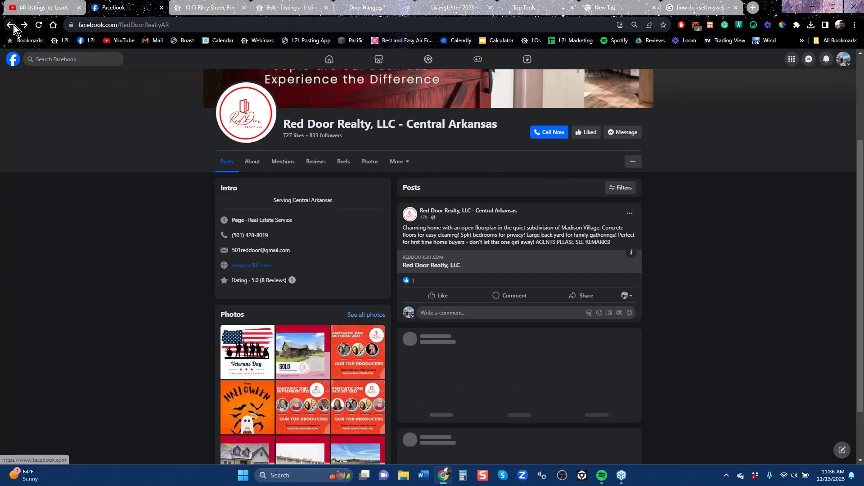
{"action": "left_click", "coordinate": [11, 26]}
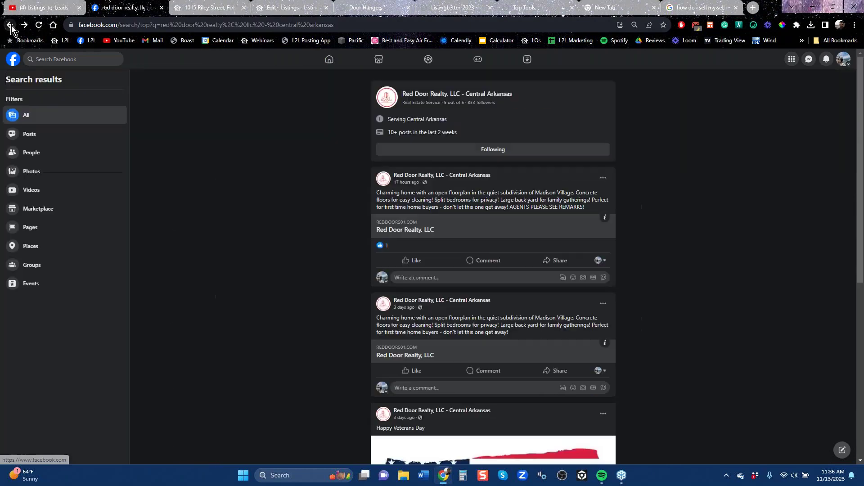
{"action": "left_click", "coordinate": [11, 26]}
{"action": "left_click", "coordinate": [10, 27]}
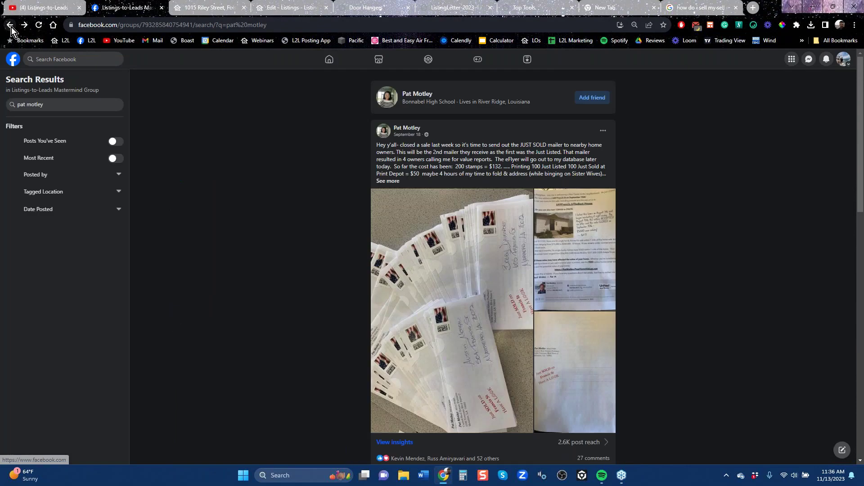
{"action": "left_click", "coordinate": [278, 12]}
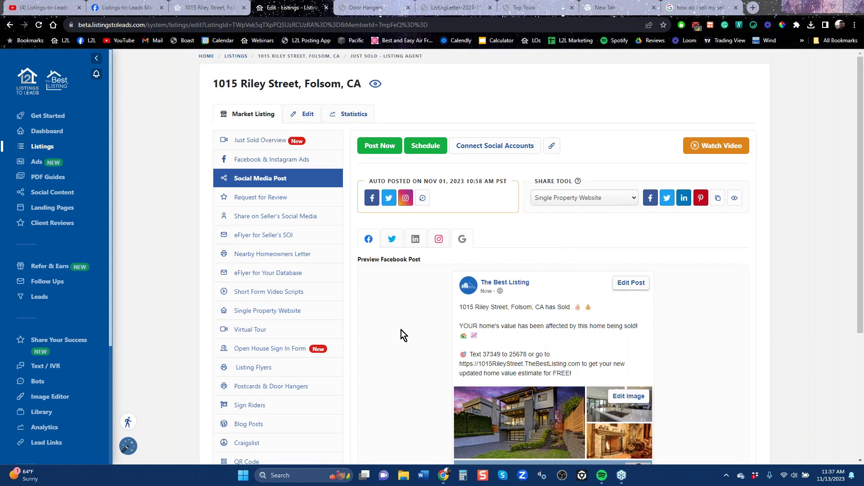
- Look over the Top Tools handout, then open Landing Pages from the 1015 Riley Street listing
{"action": "left_click", "coordinate": [527, 7]}
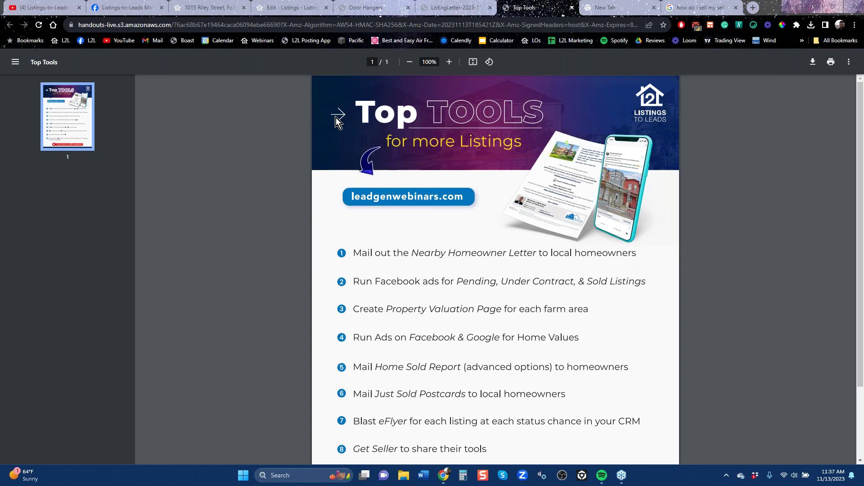
{"action": "left_click", "coordinate": [305, 8]}
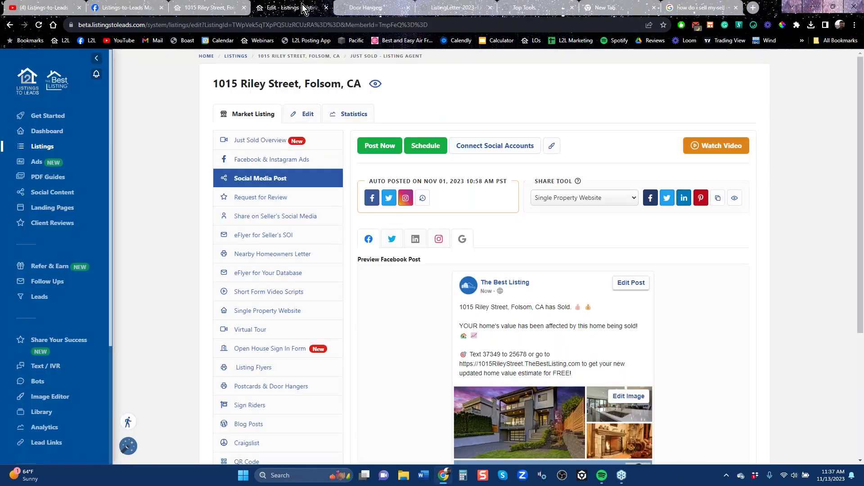
{"action": "left_click", "coordinate": [49, 209]}
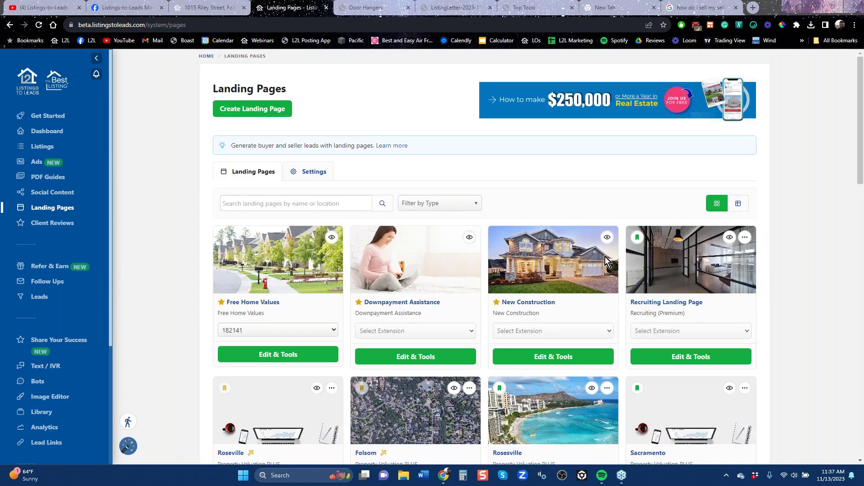
- Start a new landing page of type Property Valuation PLUS and name it San Francisco
{"action": "left_click", "coordinate": [255, 113]}
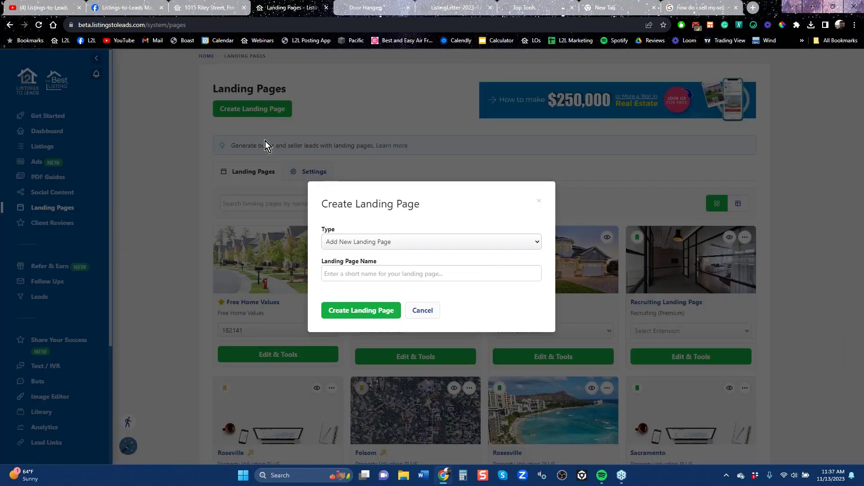
{"action": "left_click", "coordinate": [437, 245]}
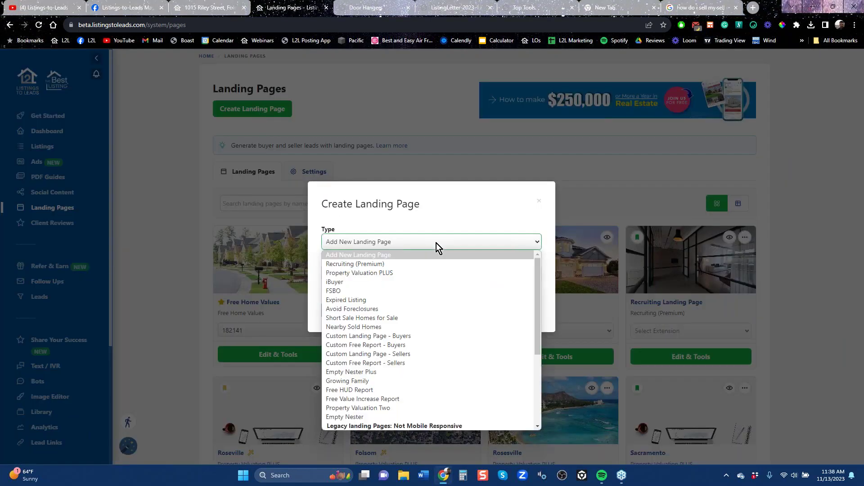
{"action": "left_click", "coordinate": [416, 274]}
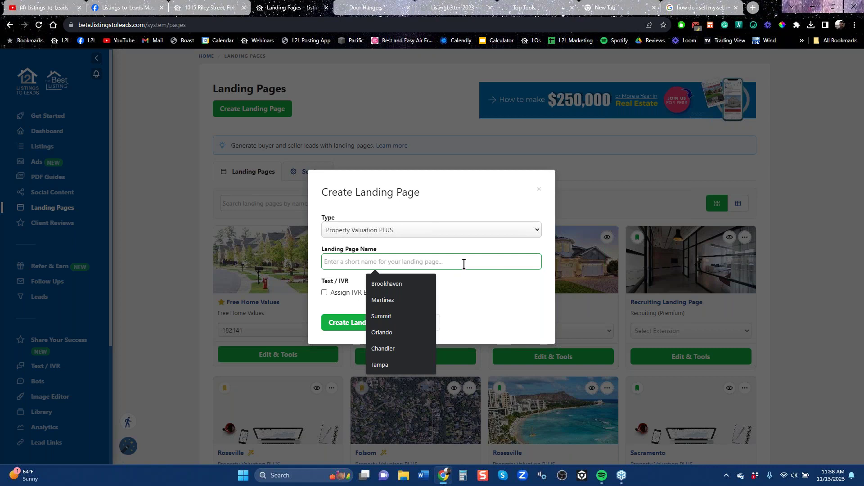
{"action": "type", "text": "San Fra"}
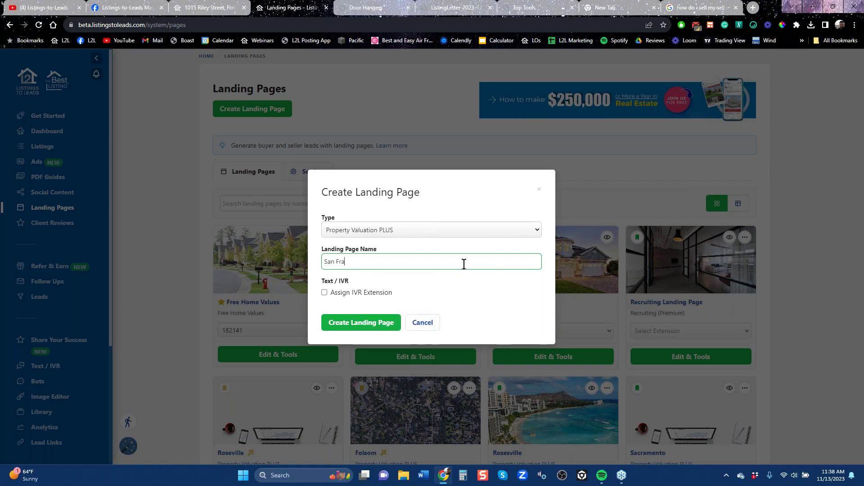
{"action": "type", "text": "ncisco"}
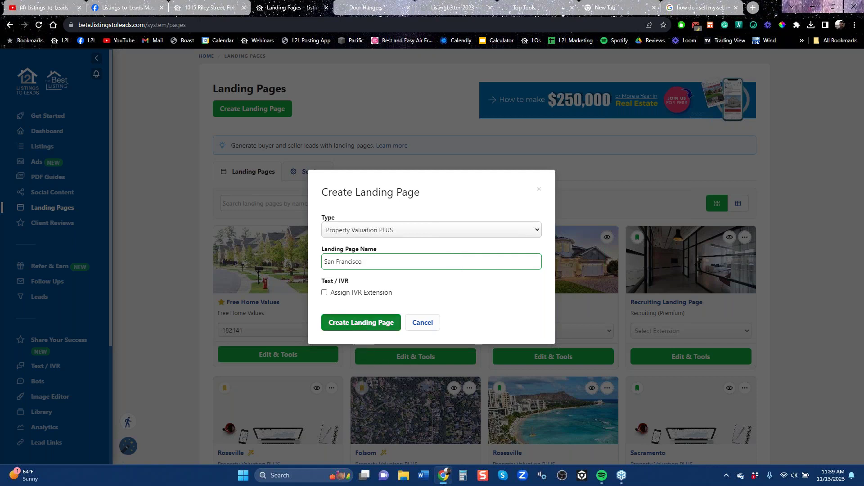
- Create the San Francisco page and scroll its preview to check the value form, reviews and how-it-works
{"action": "left_click", "coordinate": [363, 324]}
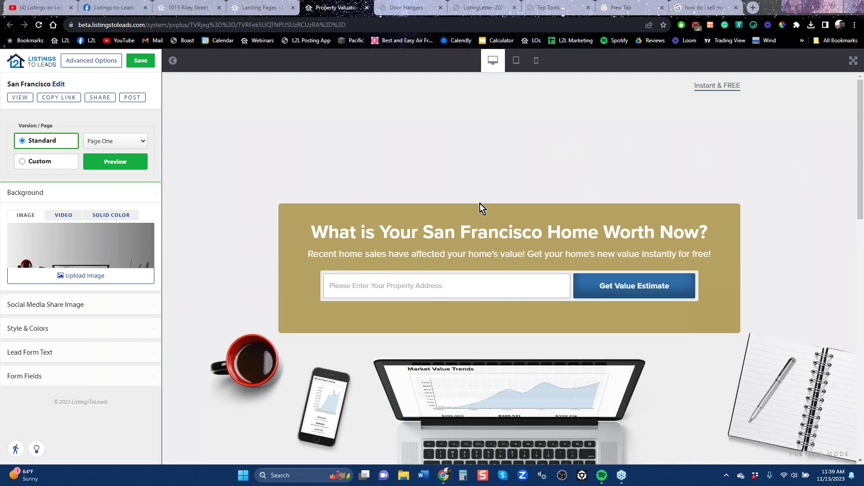
{"action": "scroll", "coordinate": [480, 204], "scroll_direction": "down", "scroll_amount": 6}
{"action": "scroll", "coordinate": [528, 210], "scroll_direction": "up", "scroll_amount": 6}
{"action": "scroll", "coordinate": [496, 214], "scroll_direction": "down", "scroll_amount": 6}
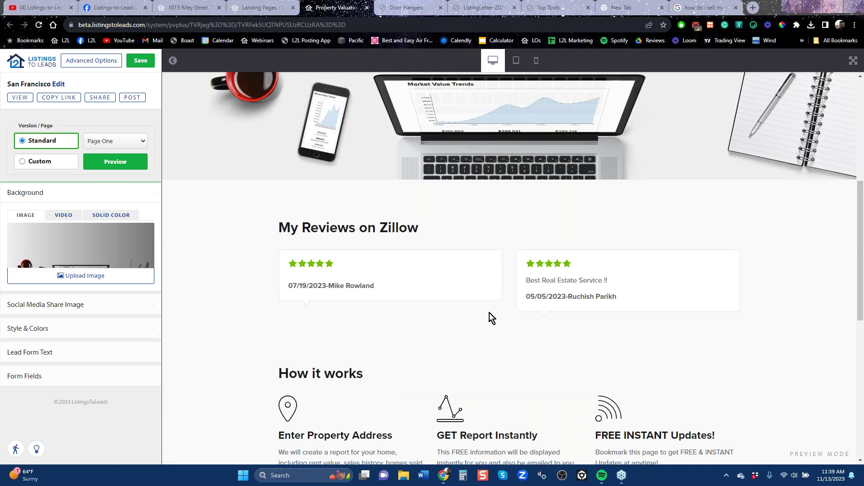
{"action": "scroll", "coordinate": [490, 312], "scroll_direction": "up", "scroll_amount": 6}
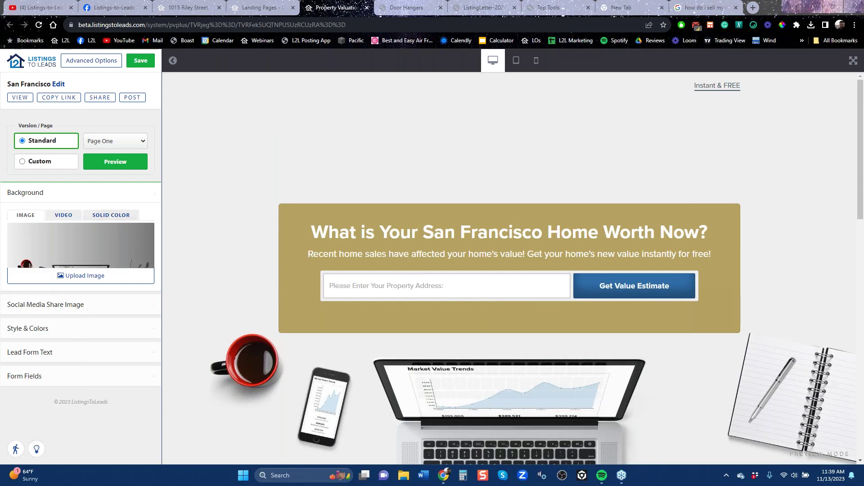
- Replace the Google query and search for san francisco
{"action": "left_click", "coordinate": [709, 7]}
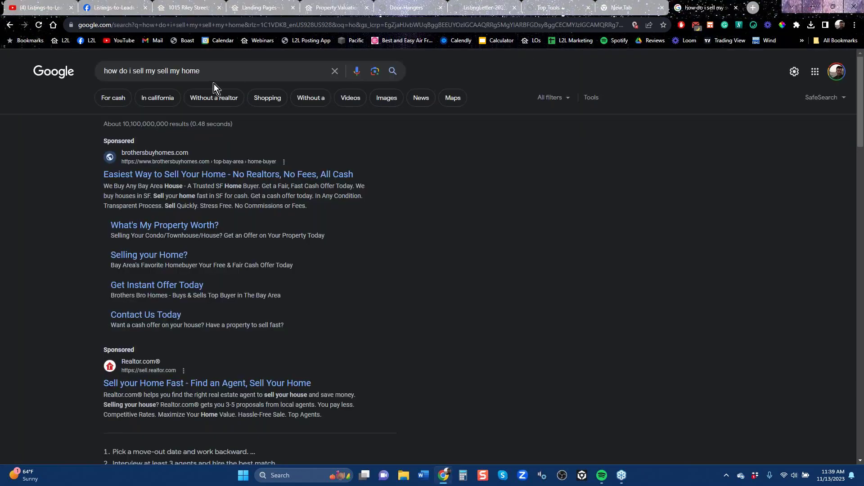
{"action": "left_click", "coordinate": [299, 76]}
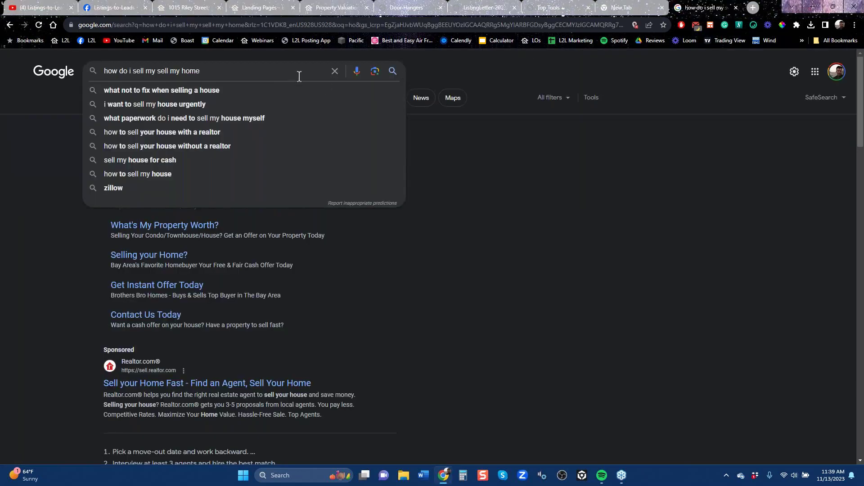
{"action": "left_click", "coordinate": [328, 80]}
{"action": "type", "text": "san fr"}
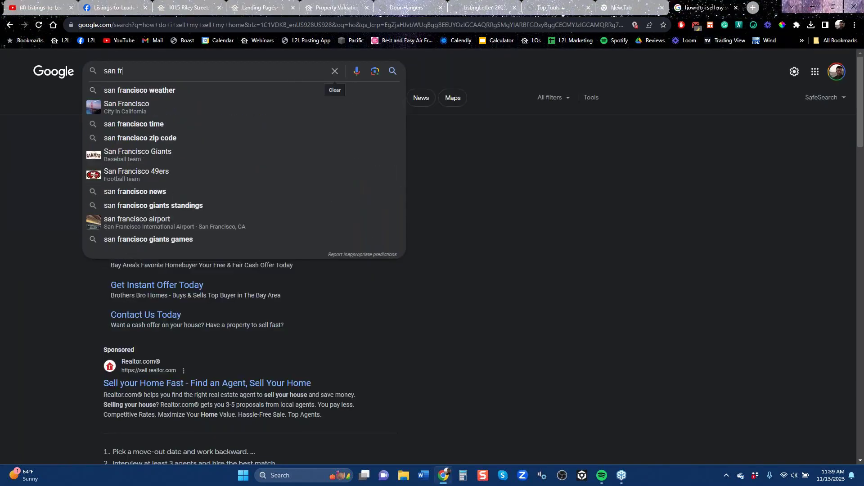
{"action": "left_click", "coordinate": [140, 105]}
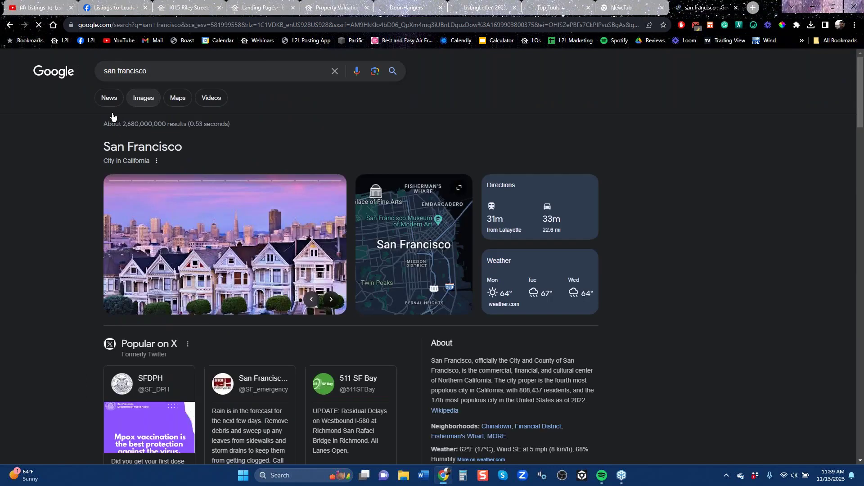
- Filter image results to Large size and preview Britannica's Golden Gate Bridge photo
{"action": "left_click", "coordinate": [142, 98]}
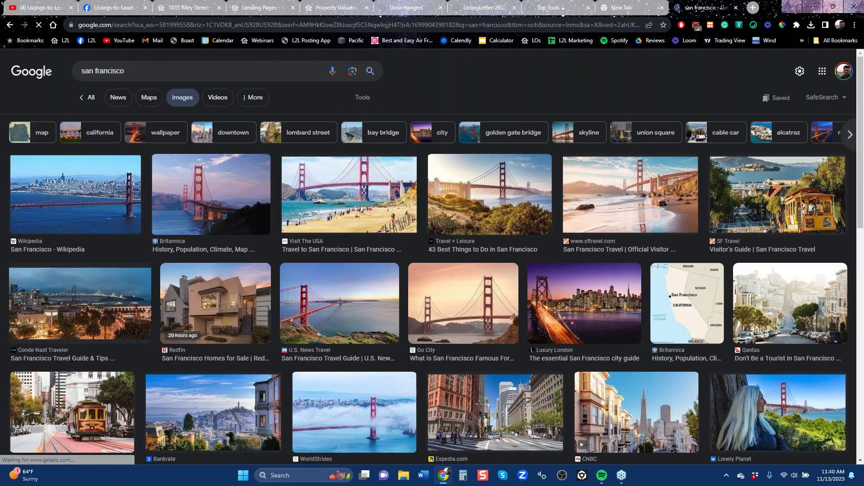
{"action": "left_click", "coordinate": [362, 97]}
{"action": "left_click", "coordinate": [214, 120]}
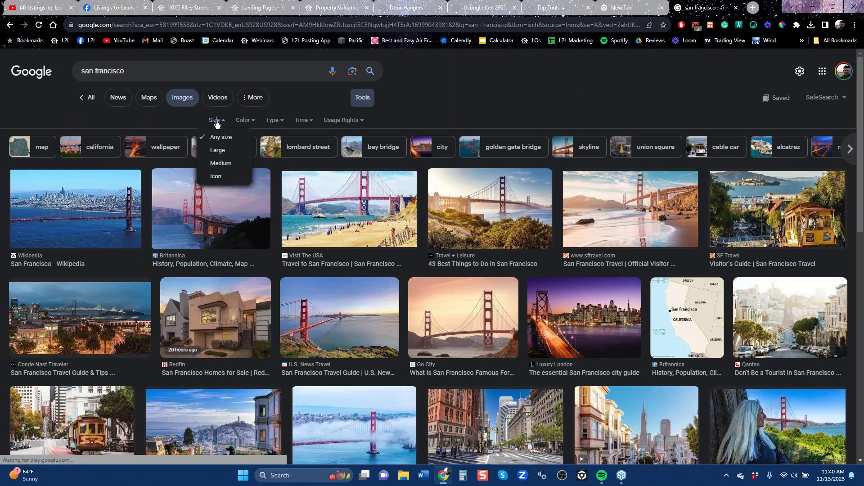
{"action": "left_click", "coordinate": [217, 150]}
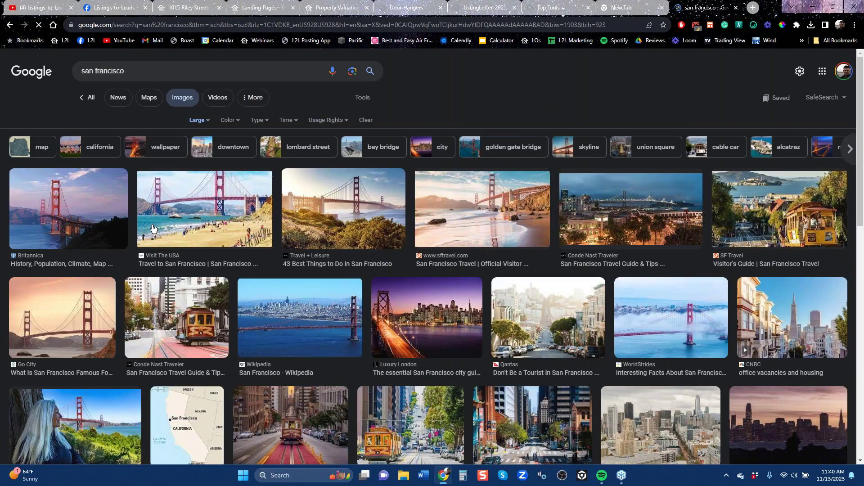
{"action": "left_click", "coordinate": [85, 219]}
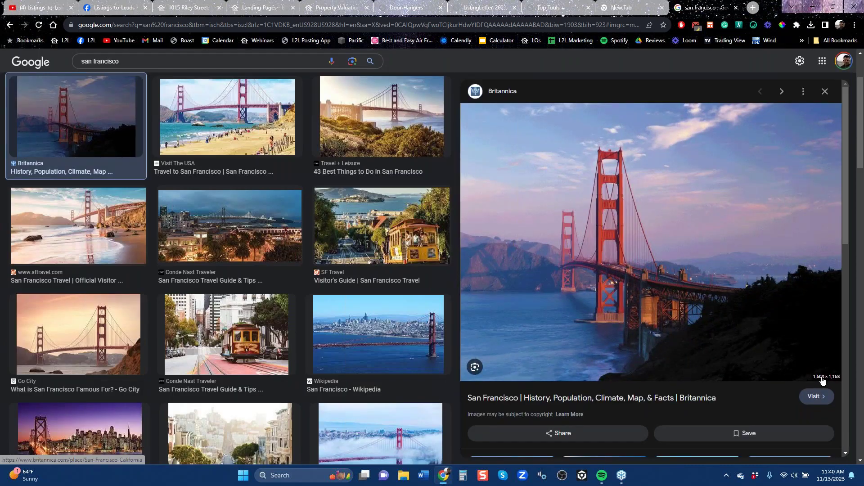
- Try saving the Golden Gate Bridge image via its source page and Save image as, then cancel
{"action": "right_click", "coordinate": [550, 260]}
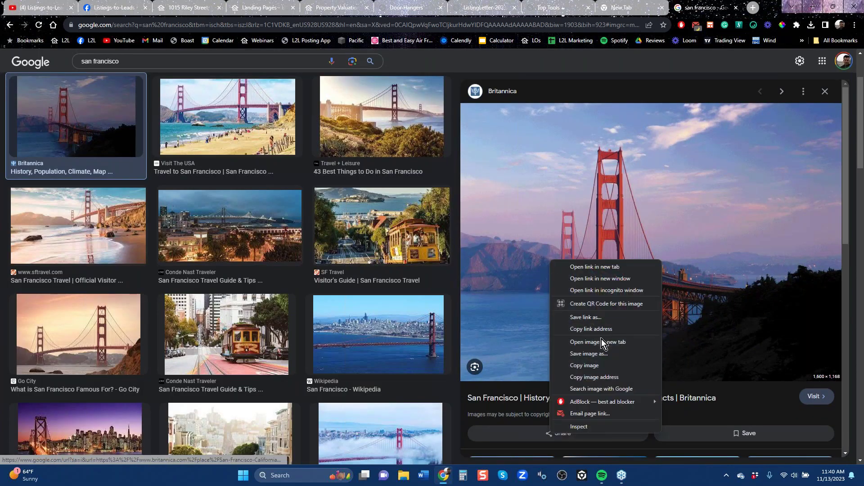
{"action": "key", "text": "Escape"}
{"action": "left_click", "coordinate": [594, 356]}
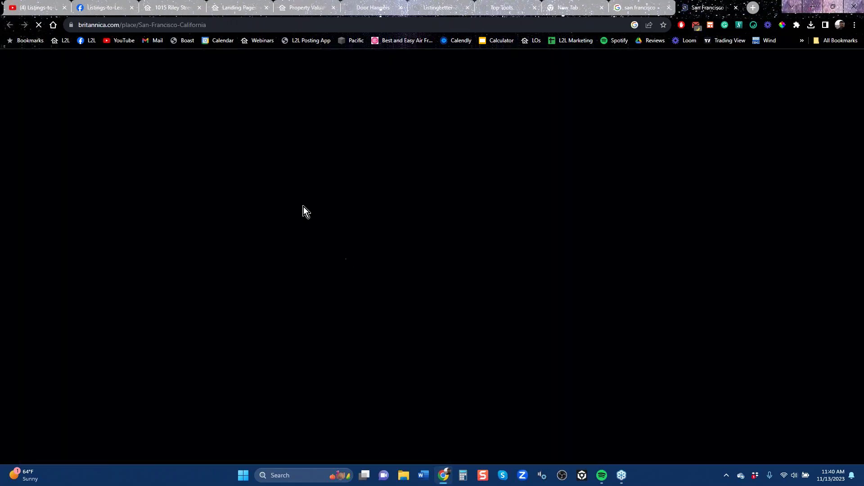
{"action": "key", "text": "ctrl+s"}
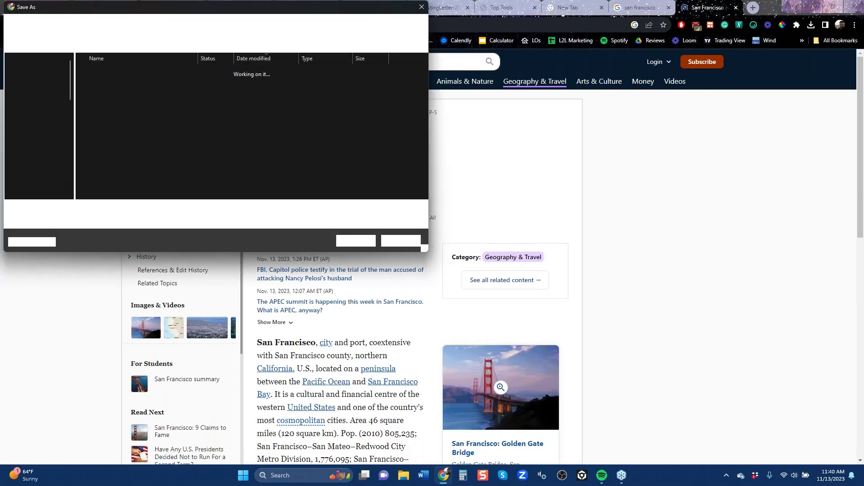
{"action": "key", "text": "Escape"}
{"action": "left_click", "coordinate": [640, 8]}
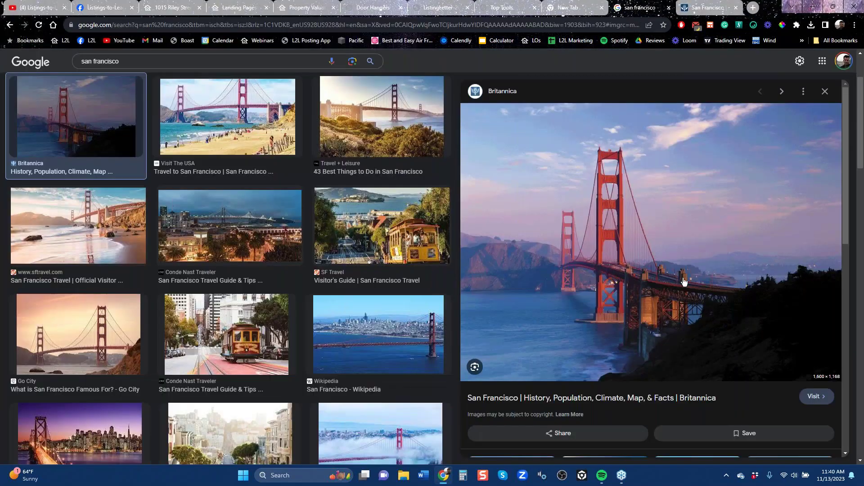
{"action": "right_click", "coordinate": [617, 248]}
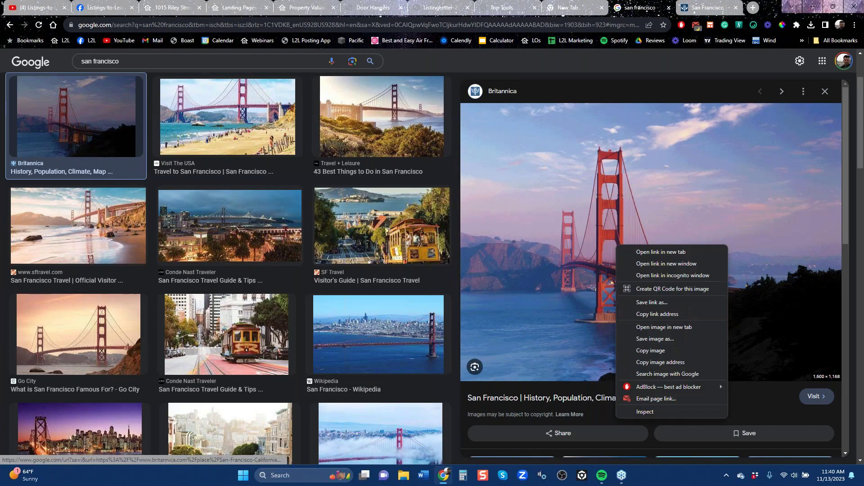
{"action": "left_click", "coordinate": [655, 341]}
{"action": "left_click", "coordinate": [392, 243]}
- Save the SF Travel cable-car photo as agent_3125_lrg.jpg, replacing the existing file
{"action": "left_click", "coordinate": [227, 118]}
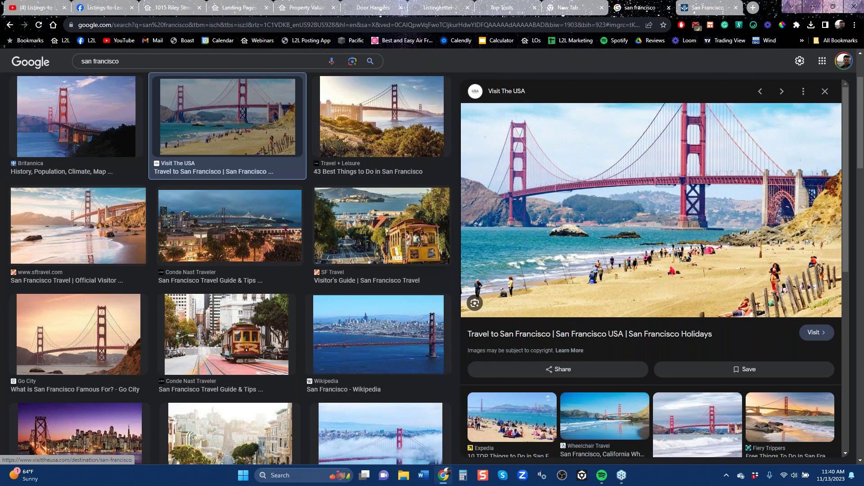
{"action": "key", "text": "Escape"}
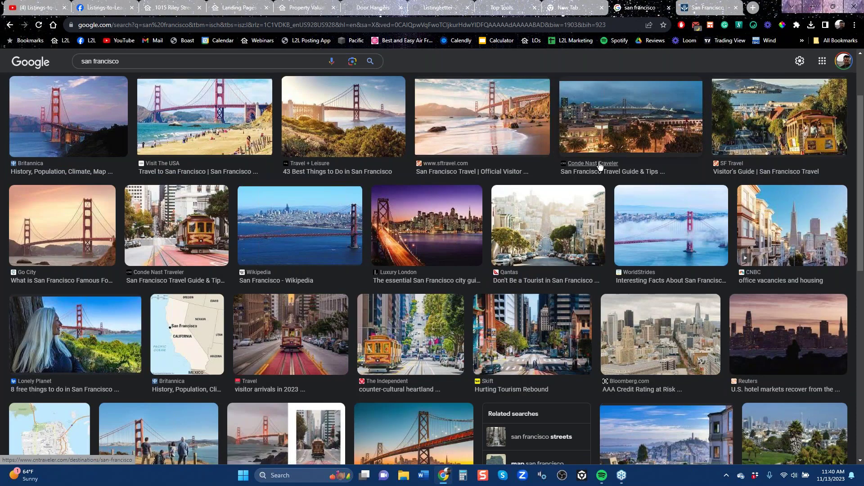
{"action": "left_click", "coordinate": [741, 110]}
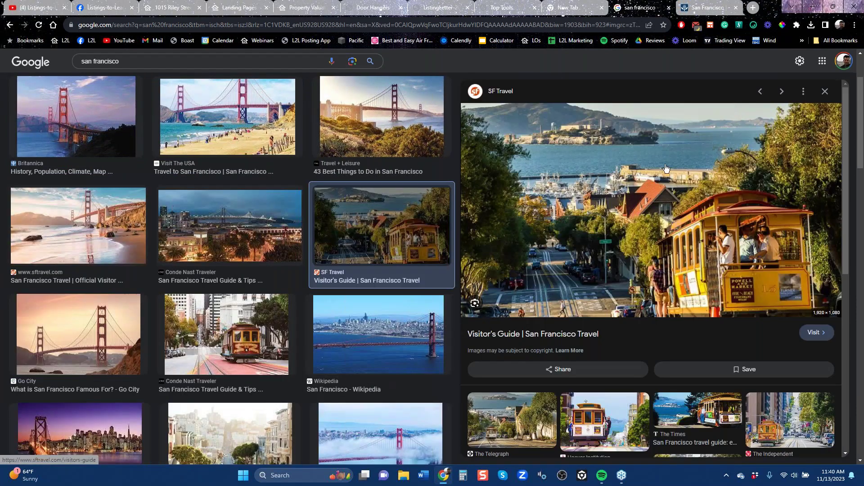
{"action": "right_click", "coordinate": [611, 223]}
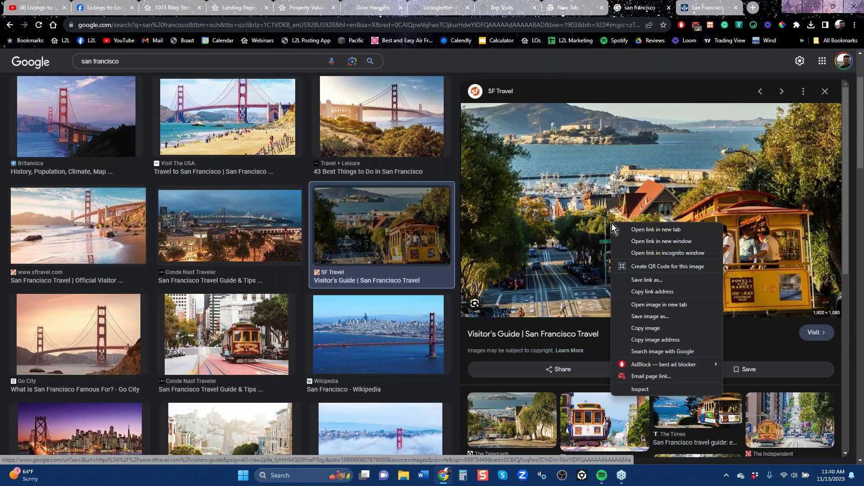
{"action": "left_click", "coordinate": [650, 316]}
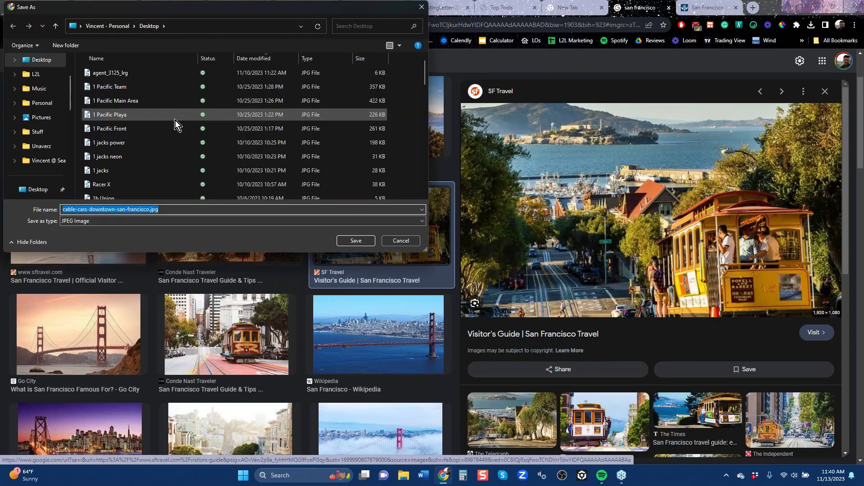
{"action": "left_click", "coordinate": [126, 74]}
{"action": "left_click", "coordinate": [355, 240]}
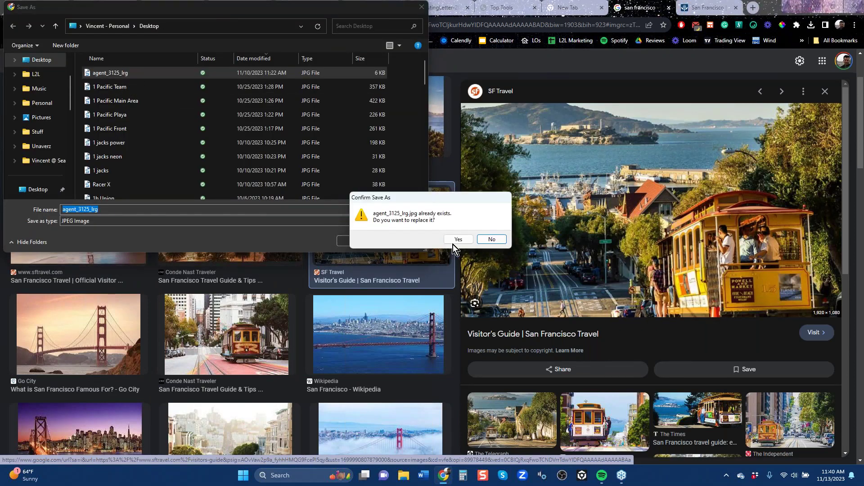
{"action": "left_click", "coordinate": [458, 240]}
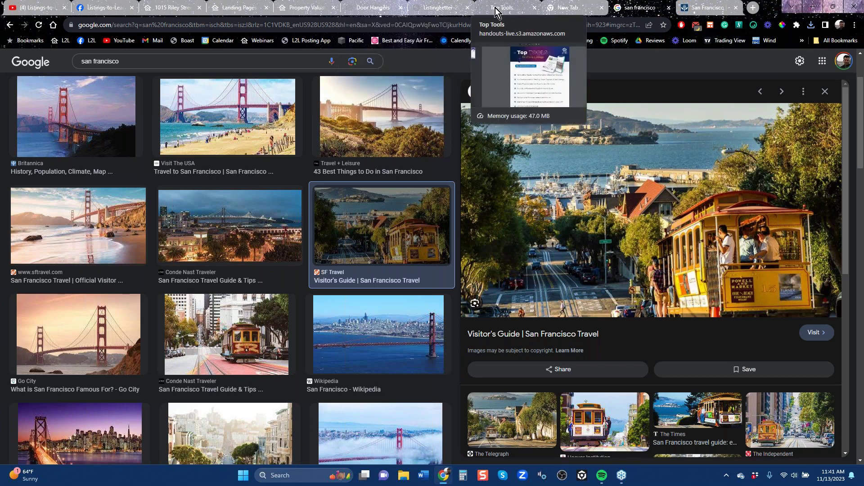
- Upload agent_3125_lrg.jpg as the San Francisco valuation page's background image
{"action": "left_click", "coordinate": [307, 8]}
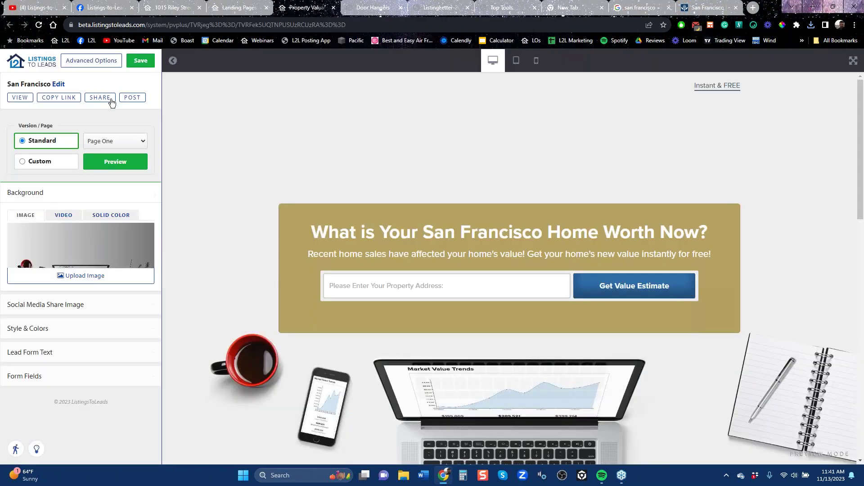
{"action": "left_click", "coordinate": [81, 276]}
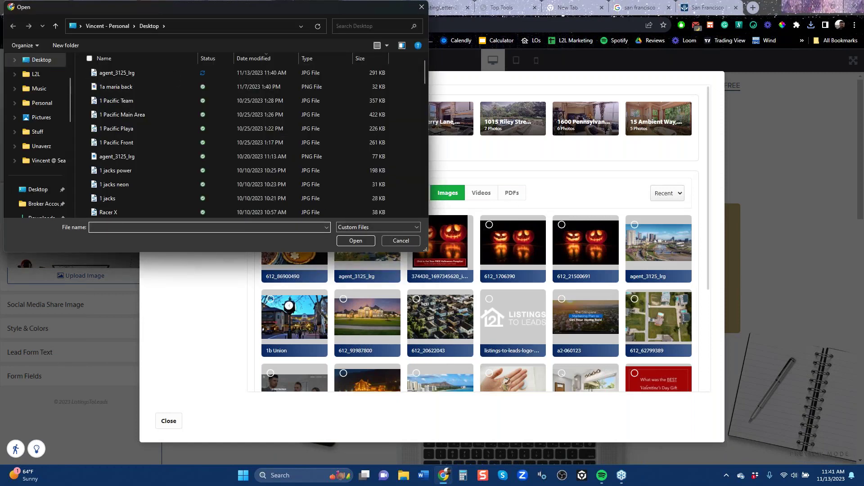
{"action": "left_click", "coordinate": [118, 74]}
{"action": "left_click", "coordinate": [356, 240]}
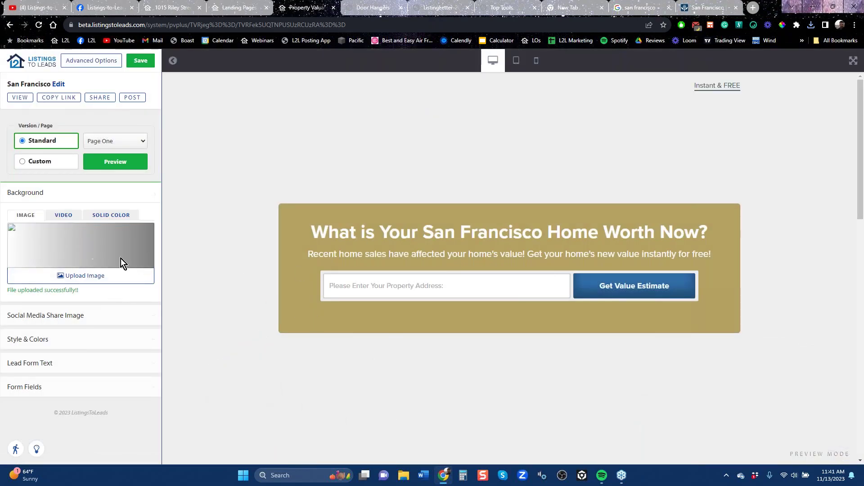
{"action": "scroll", "coordinate": [226, 297], "scroll_direction": "down", "scroll_amount": 15}
{"action": "scroll", "coordinate": [226, 297], "scroll_direction": "up", "scroll_amount": 15}
- Return to the Landing Pages list, browse the cards, then switch to the Britannica San Francisco tab
{"action": "left_click", "coordinate": [10, 23]}
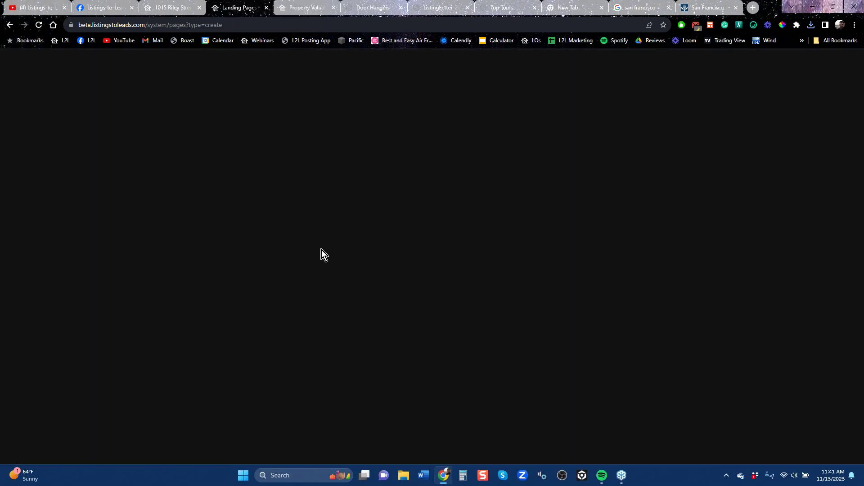
{"action": "scroll", "coordinate": [565, 399], "scroll_direction": "down", "scroll_amount": 6}
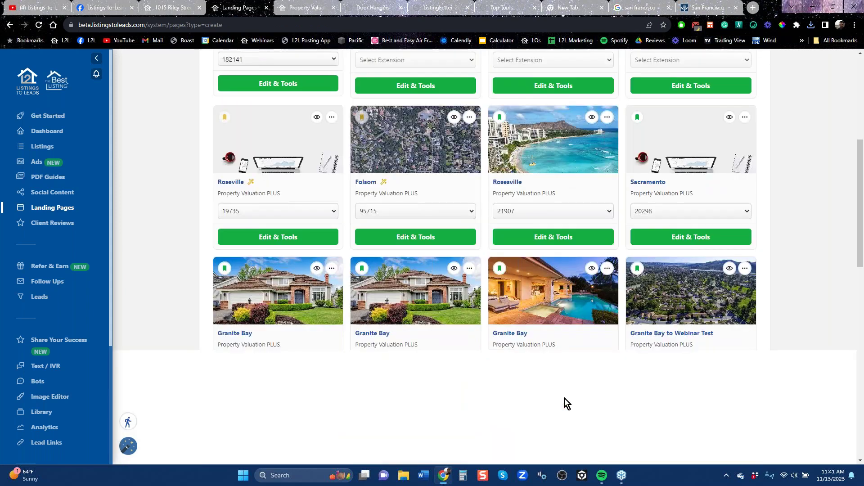
{"action": "scroll", "coordinate": [584, 394], "scroll_direction": "down", "scroll_amount": 6}
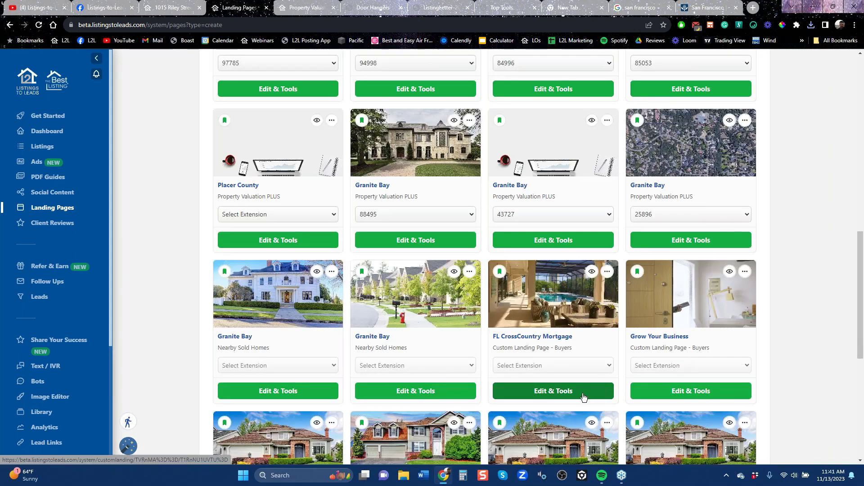
{"action": "scroll", "coordinate": [583, 396], "scroll_direction": "down", "scroll_amount": 6}
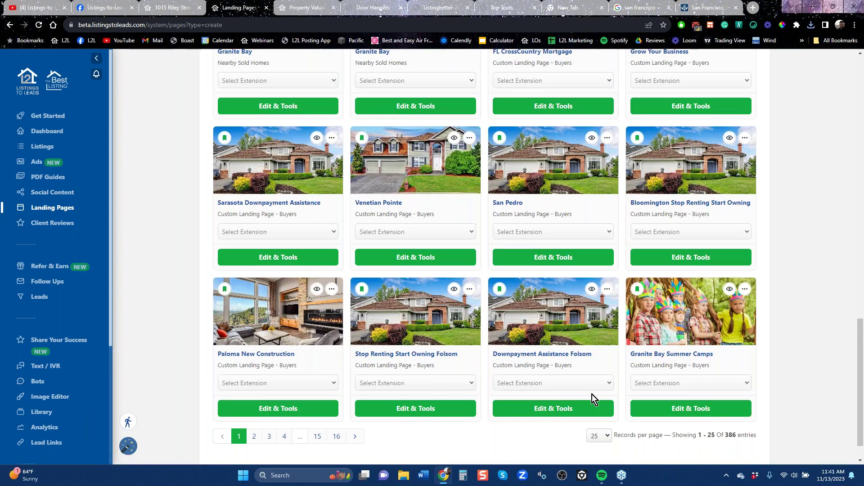
{"action": "scroll", "coordinate": [593, 394], "scroll_direction": "up", "scroll_amount": 6}
{"action": "scroll", "coordinate": [585, 383], "scroll_direction": "up", "scroll_amount": 6}
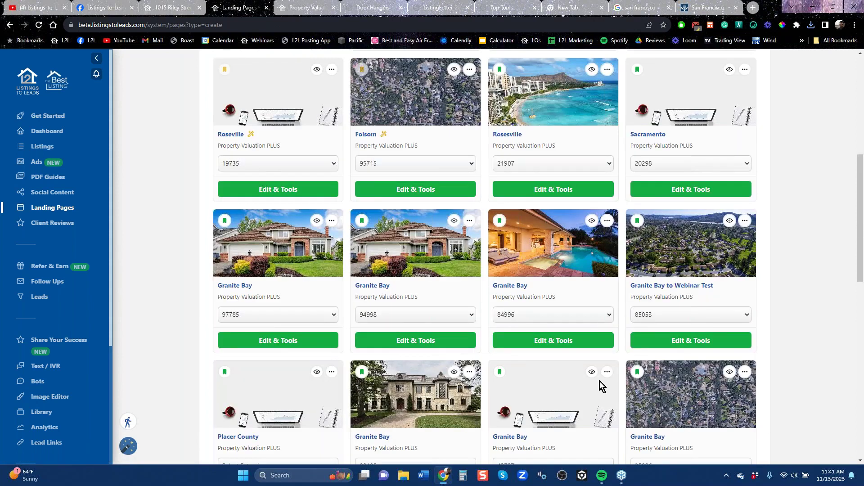
{"action": "scroll", "coordinate": [599, 382], "scroll_direction": "up", "scroll_amount": 6}
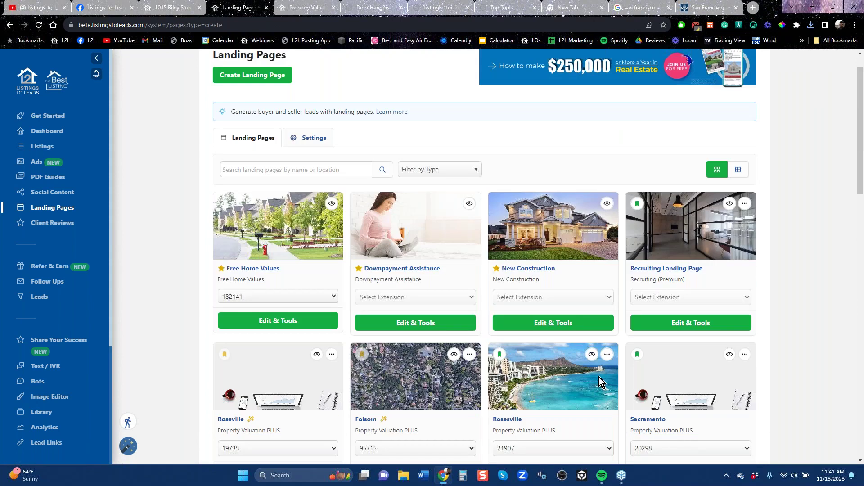
{"action": "scroll", "coordinate": [599, 383], "scroll_direction": "down", "scroll_amount": 12}
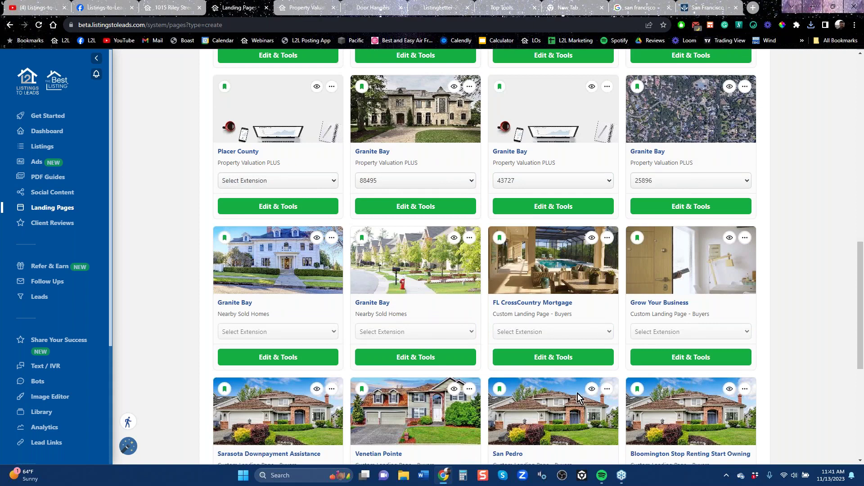
{"action": "left_click", "coordinate": [705, 7]}
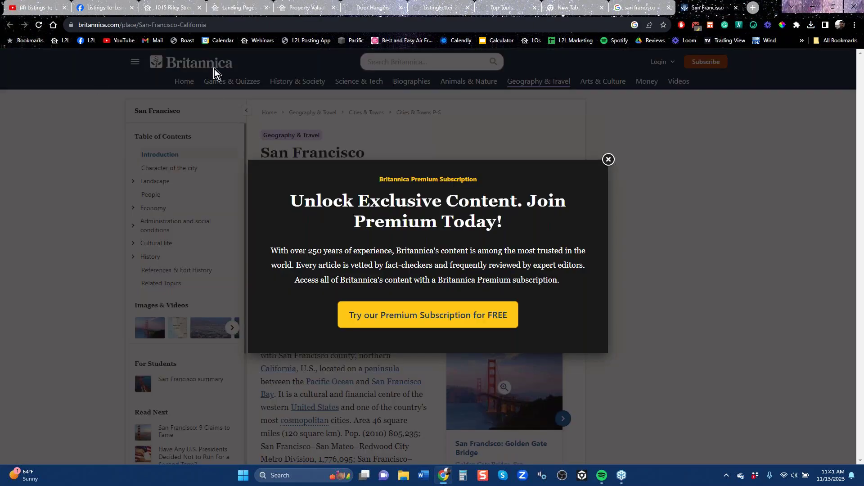
- Search Google Images for 'summit diner nj' and preview the Patch photo of the diner
{"action": "left_click", "coordinate": [276, 29]}
{"action": "type", "text": "summit diner nj"}
{"action": "key", "text": "Return"}
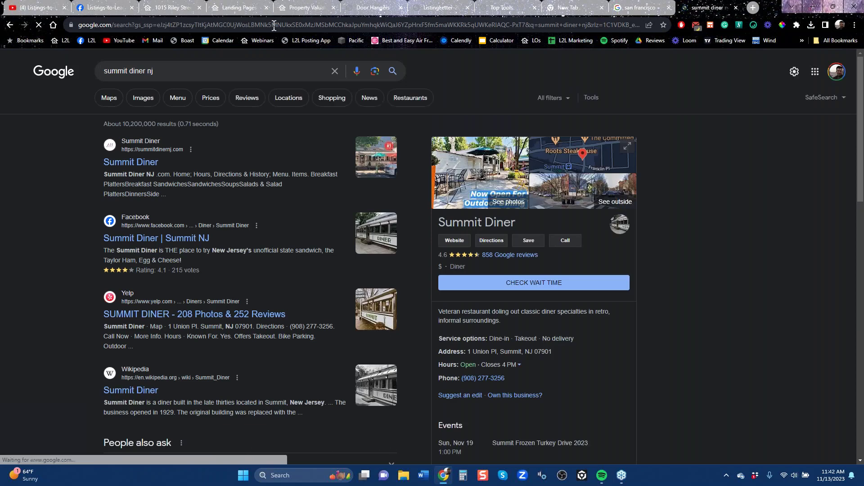
{"action": "left_click", "coordinate": [143, 98]}
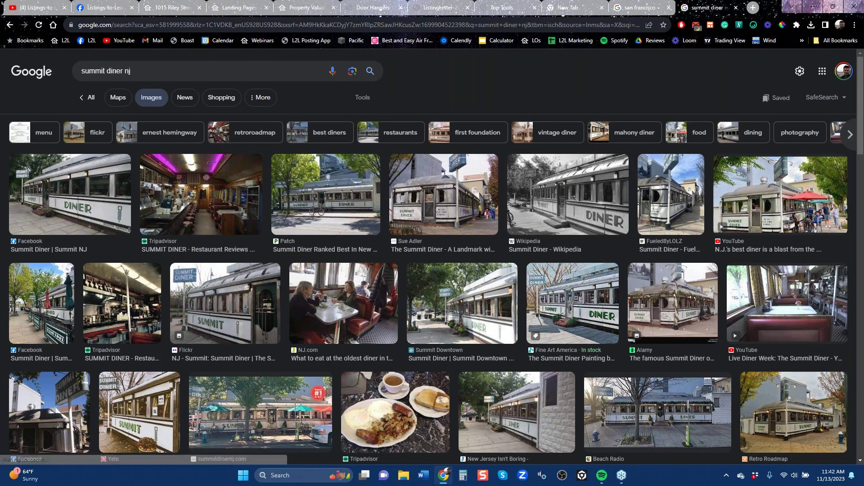
{"action": "left_click", "coordinate": [332, 201]}
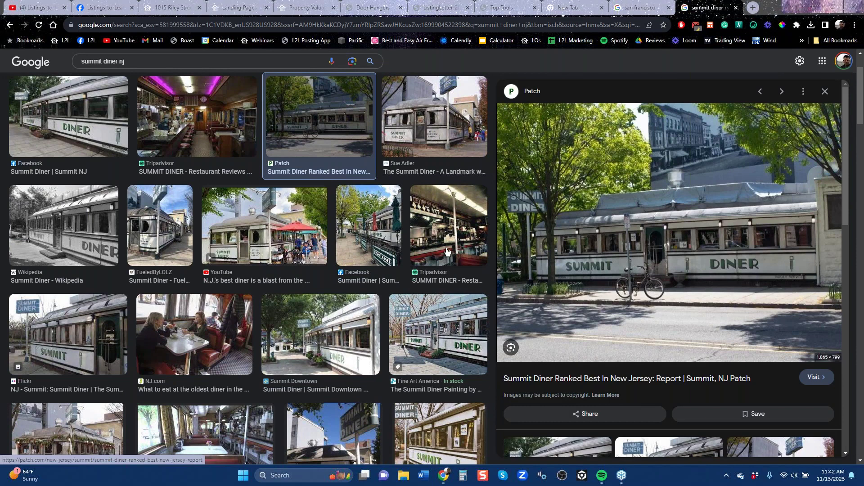
- Preview the YouTube and Tripadvisor diner results, return to the Patch photo, then go back to Landing Pages
{"action": "left_click", "coordinate": [317, 228]}
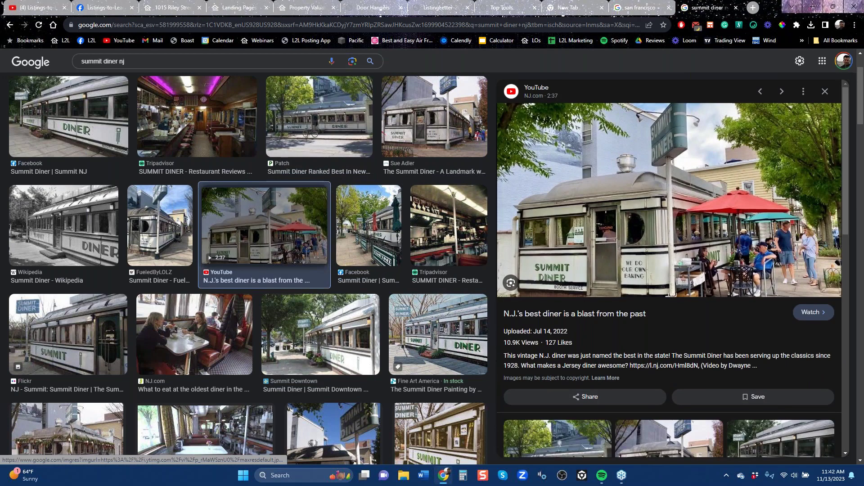
{"action": "left_click", "coordinate": [460, 233]}
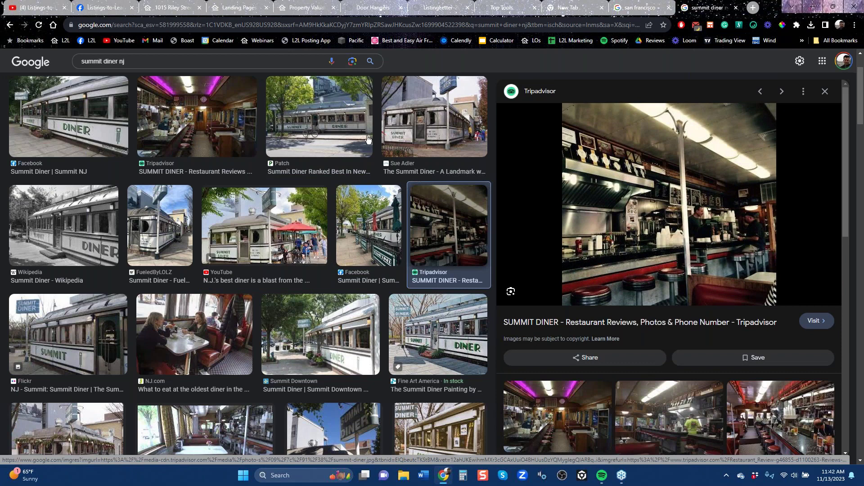
{"action": "left_click", "coordinate": [345, 127]}
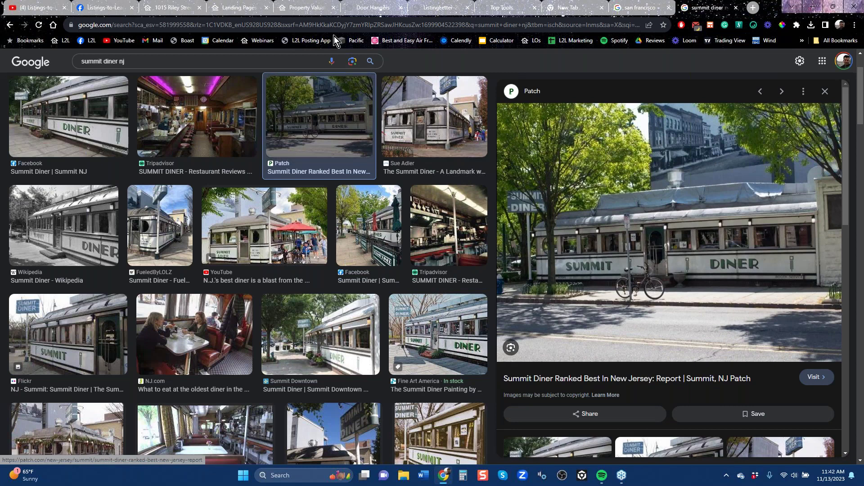
{"action": "left_click", "coordinate": [243, 12]}
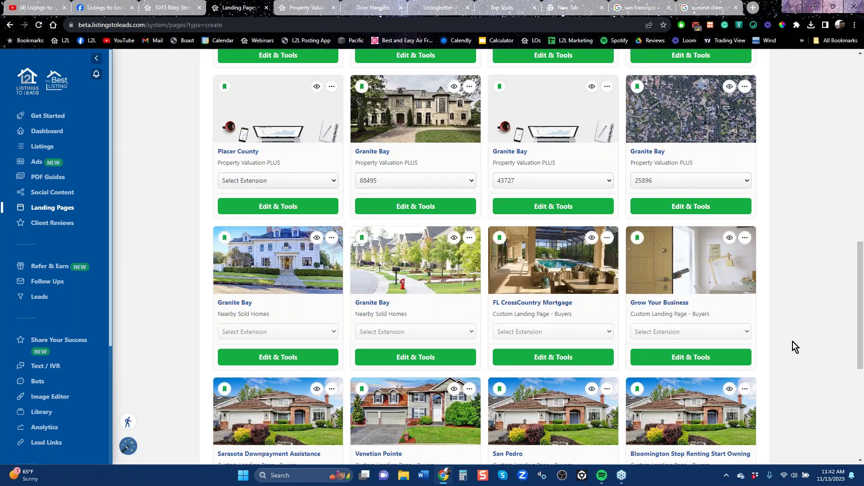
- Browse the landing page cards and move to page 2 of the list
{"action": "scroll", "coordinate": [792, 342], "scroll_direction": "down", "scroll_amount": 6}
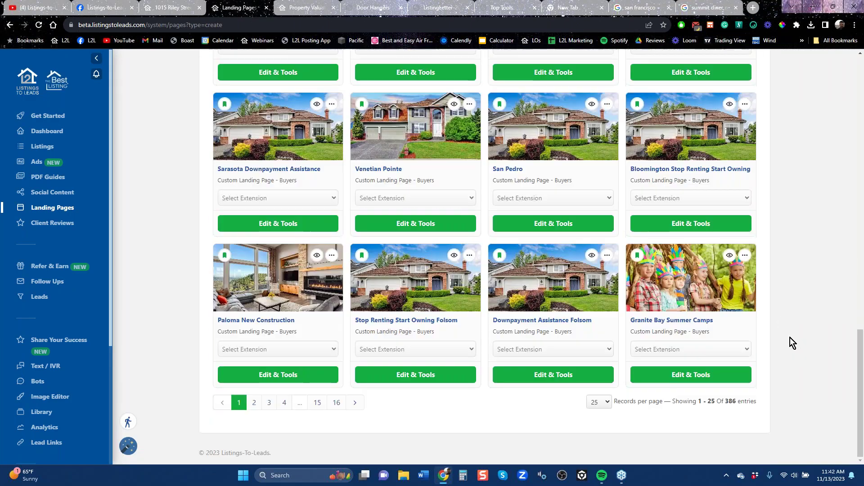
{"action": "scroll", "coordinate": [788, 344], "scroll_direction": "up", "scroll_amount": 20}
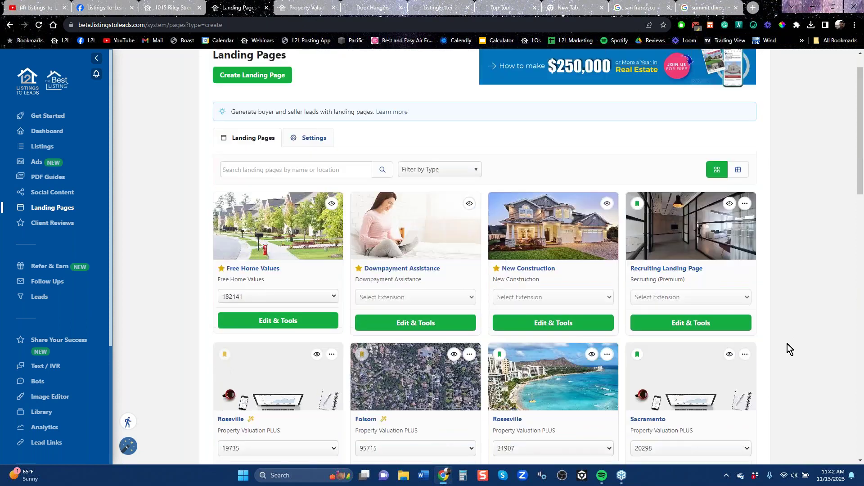
{"action": "scroll", "coordinate": [788, 344], "scroll_direction": "down", "scroll_amount": 6}
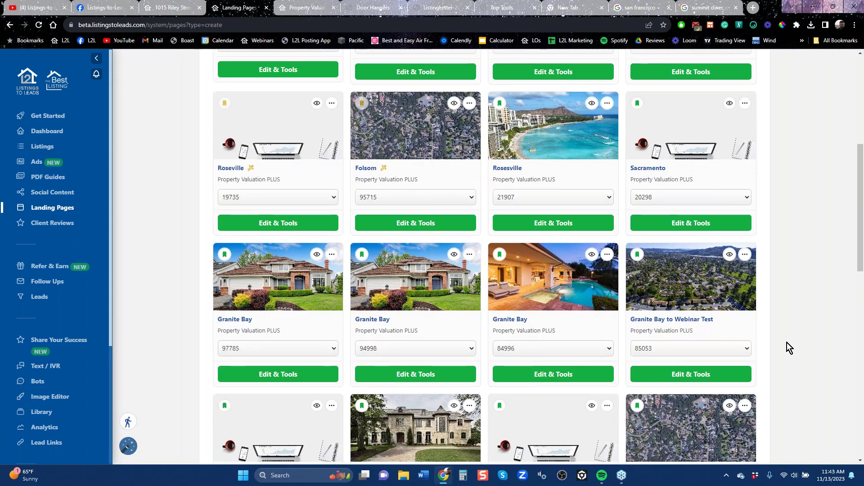
{"action": "scroll", "coordinate": [787, 346], "scroll_direction": "down", "scroll_amount": 15}
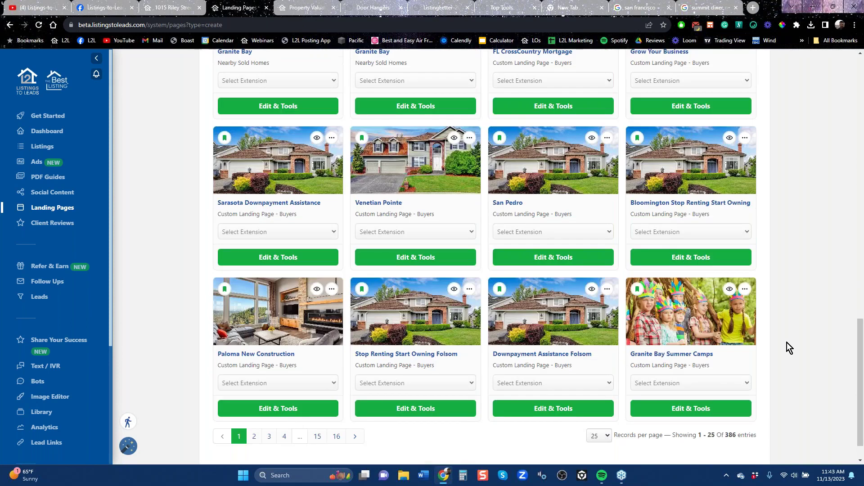
{"action": "left_click", "coordinate": [254, 437]}
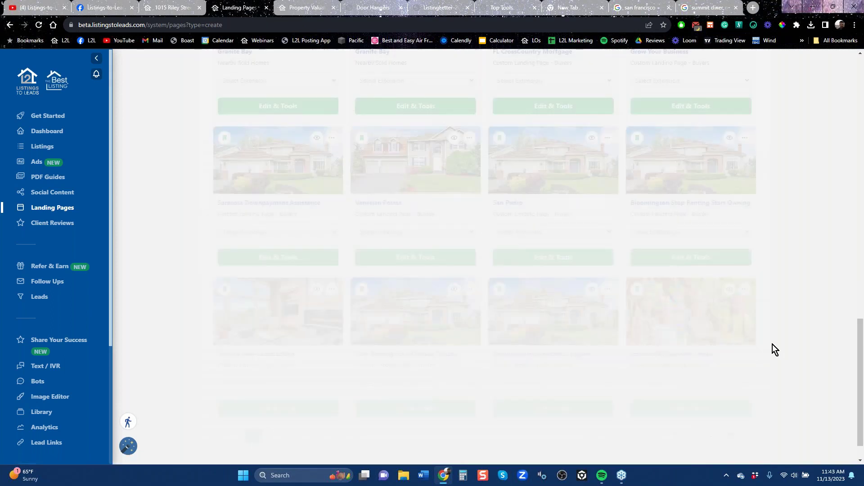
{"action": "scroll", "coordinate": [772, 345], "scroll_direction": "up", "scroll_amount": 6}
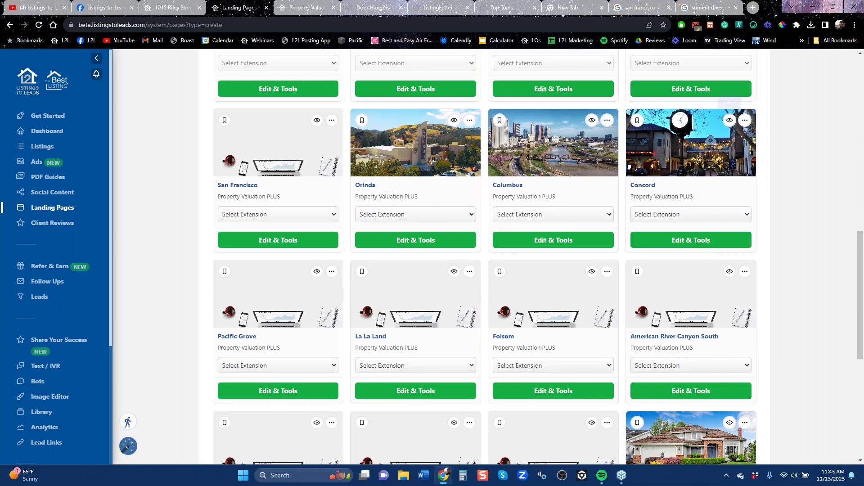
- Preview the live Orinda valuation page, then open Orinda's Edit & Tools
{"action": "left_click", "coordinate": [454, 121]}
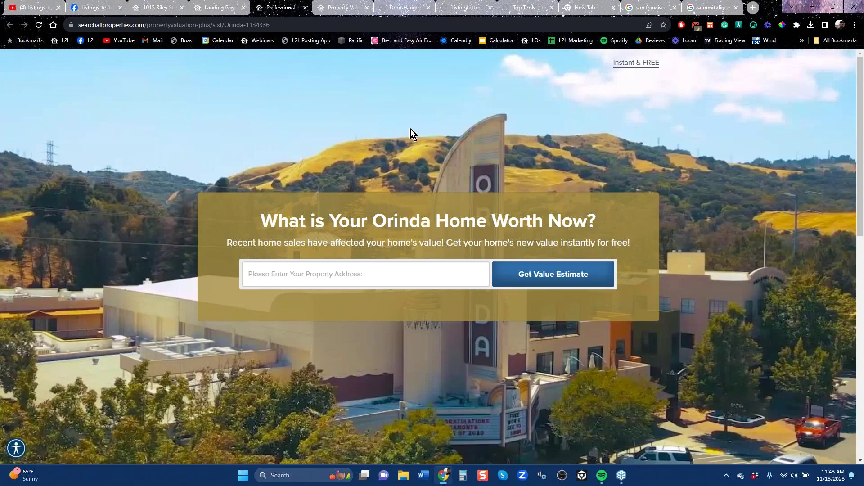
{"action": "left_click", "coordinate": [225, 10]}
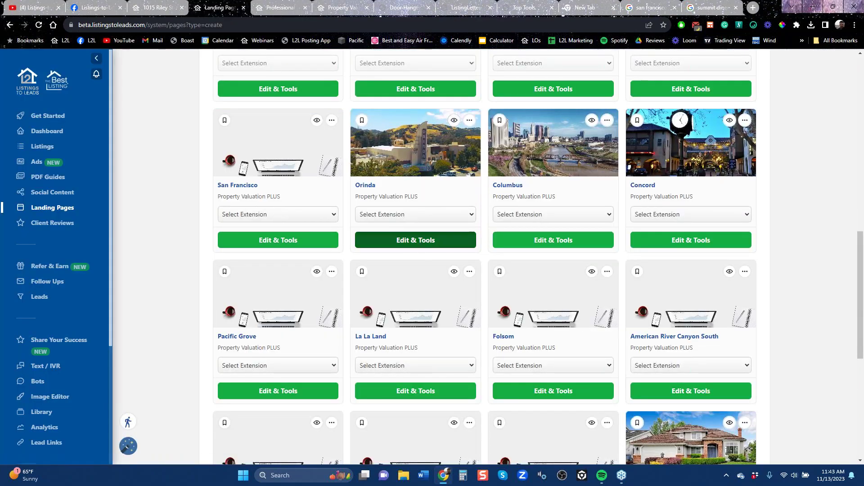
{"action": "left_click", "coordinate": [420, 243]}
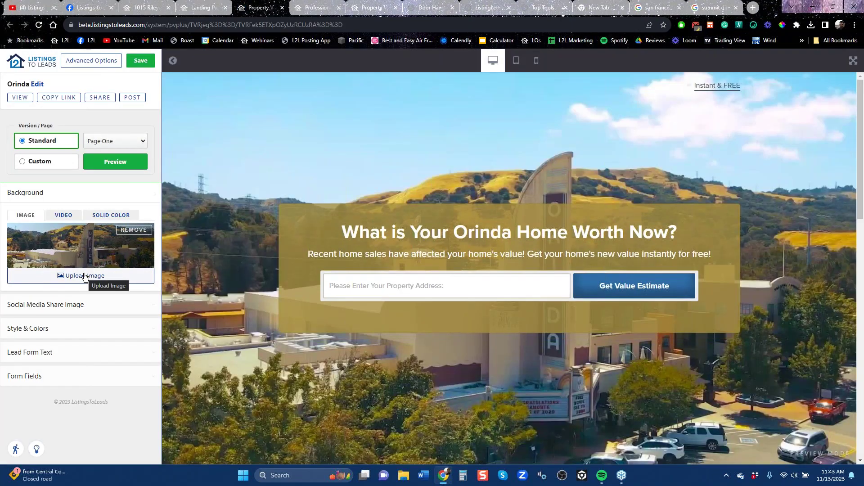
- Download the first Seller Lead Ad Letter from the Orinda page's Print Marketing options and open the PDF
{"action": "left_click", "coordinate": [90, 63]}
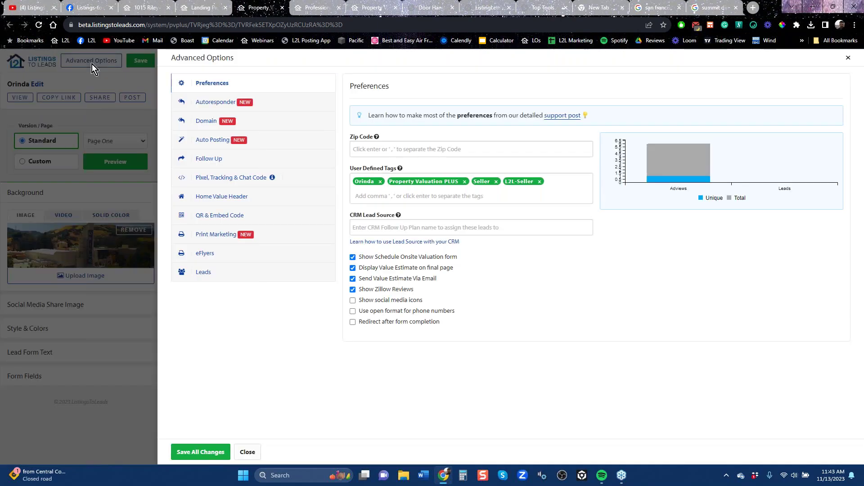
{"action": "left_click", "coordinate": [221, 241]}
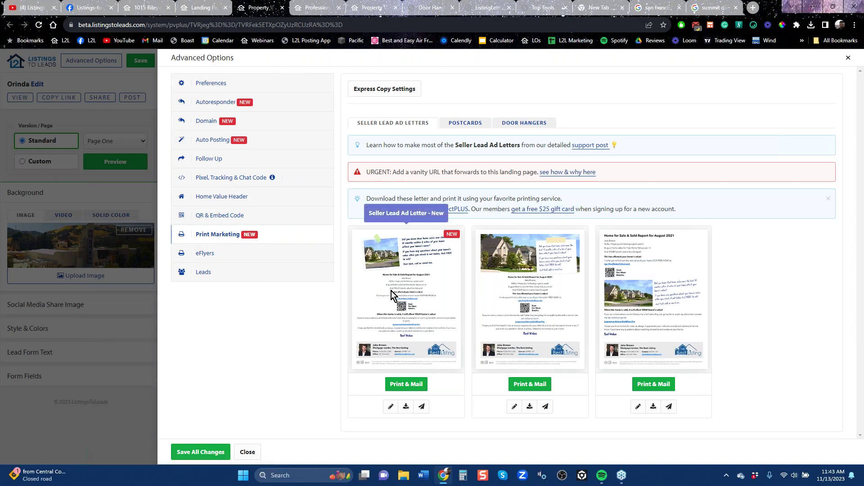
{"action": "left_click", "coordinate": [406, 407]}
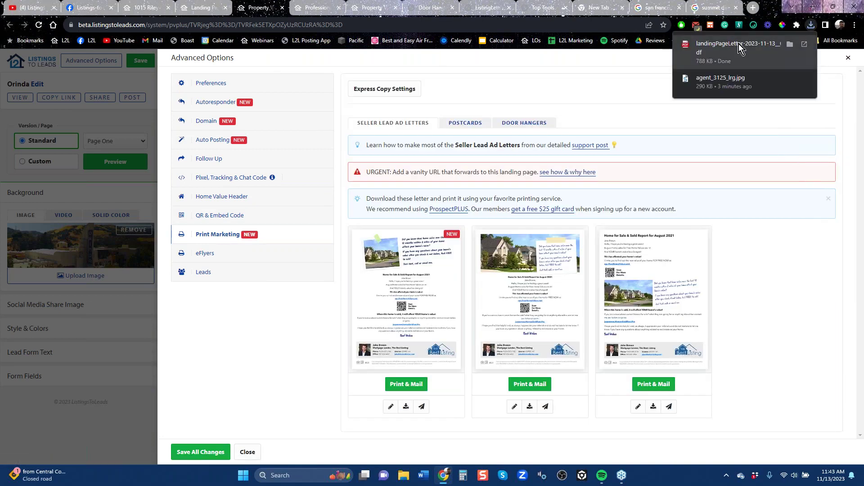
{"action": "left_click", "coordinate": [738, 48]}
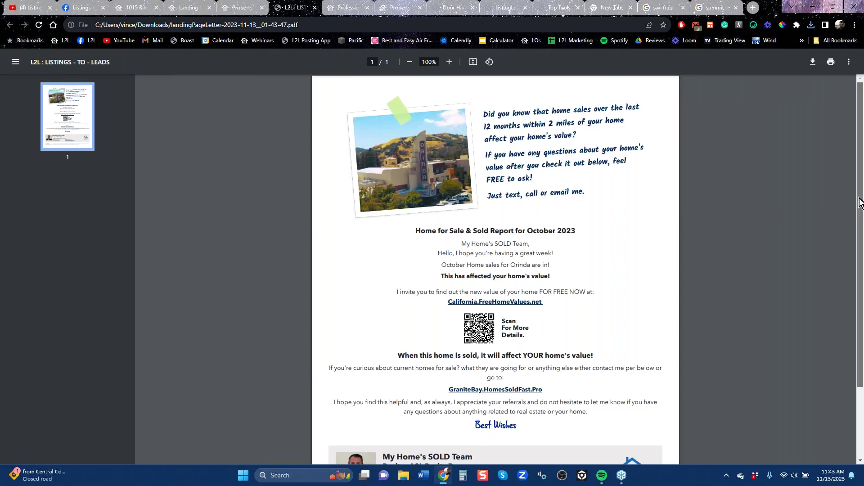
- Zoom the Orinda letter PDF to 90% and highlight the greeting lines and invitation line
{"action": "scroll", "coordinate": [860, 214], "scroll_direction": "down", "scroll_amount": 1}
{"action": "scroll", "coordinate": [860, 212], "scroll_direction": "down", "scroll_amount": 1}
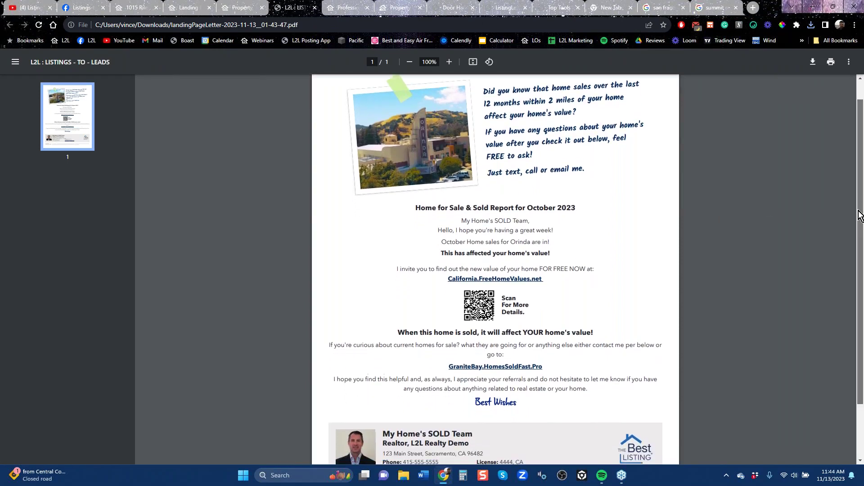
{"action": "left_click", "coordinate": [410, 61]}
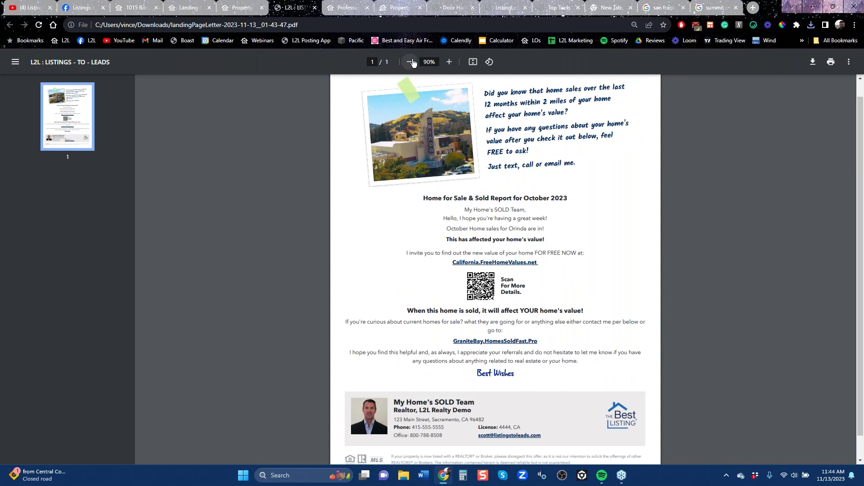
{"action": "left_click_drag", "start_coordinate": [464, 209], "coordinate": [565, 240]}
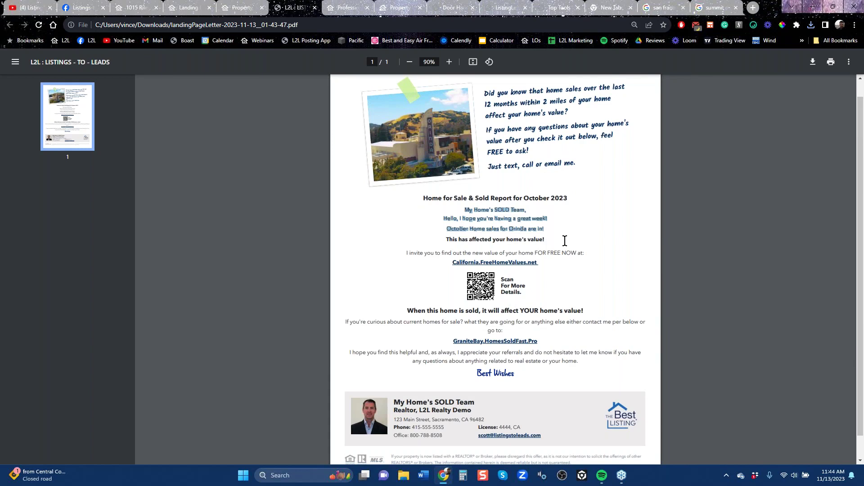
{"action": "left_click_drag", "start_coordinate": [582, 255], "coordinate": [514, 253]}
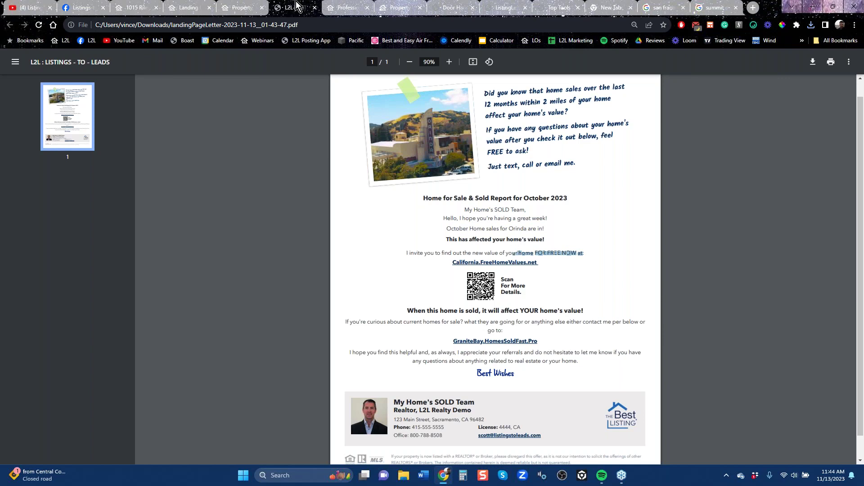
- Return to the Orinda print marketing options and view the postcard and door hanger templates
{"action": "left_click", "coordinate": [249, 9]}
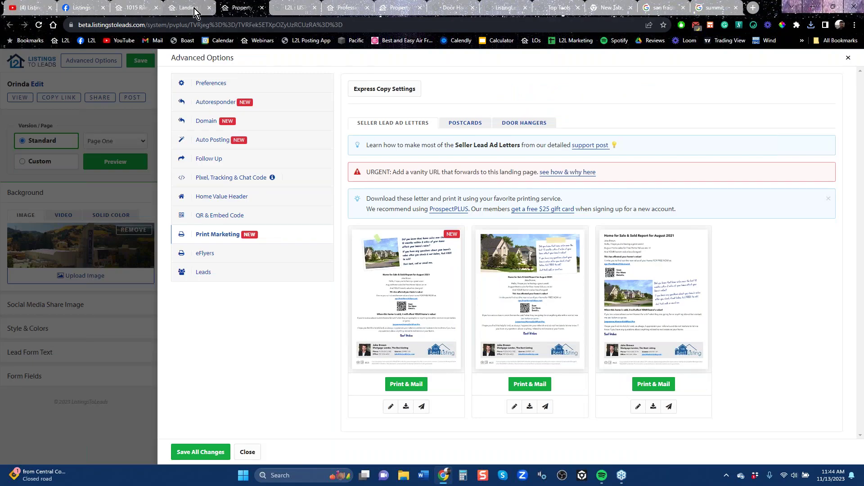
{"action": "left_click", "coordinate": [197, 10]}
{"action": "left_click", "coordinate": [248, 9]}
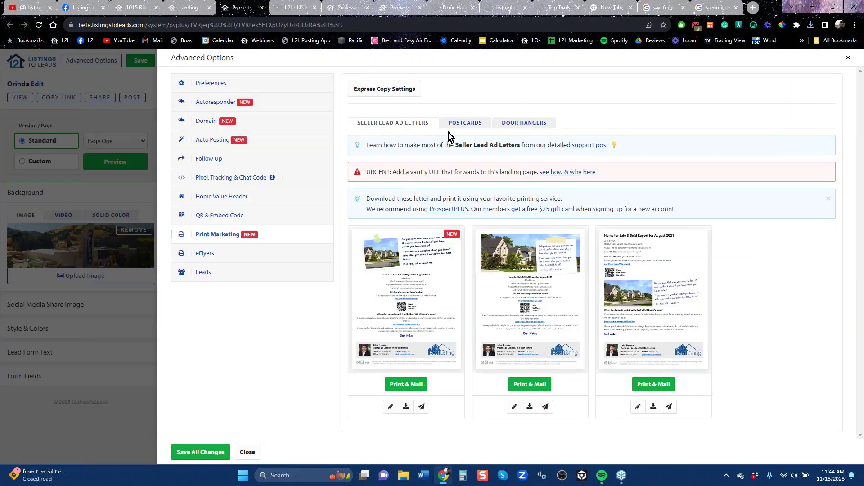
{"action": "left_click", "coordinate": [466, 125]}
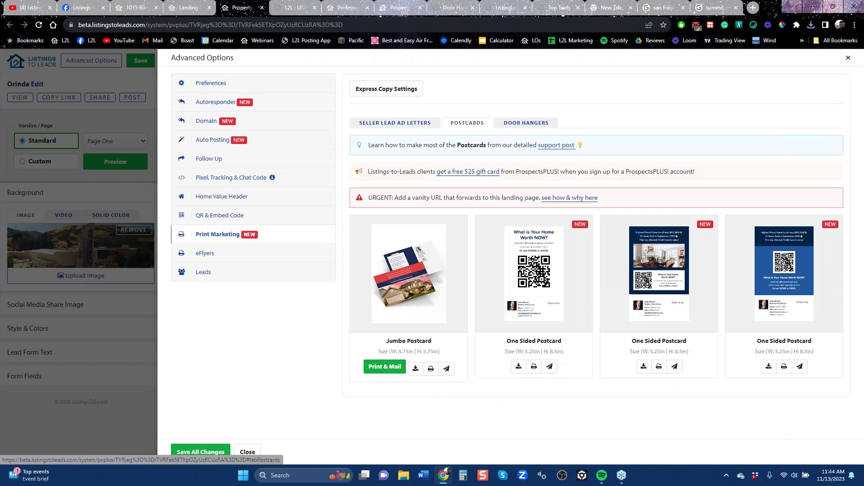
{"action": "left_click", "coordinate": [522, 126]}
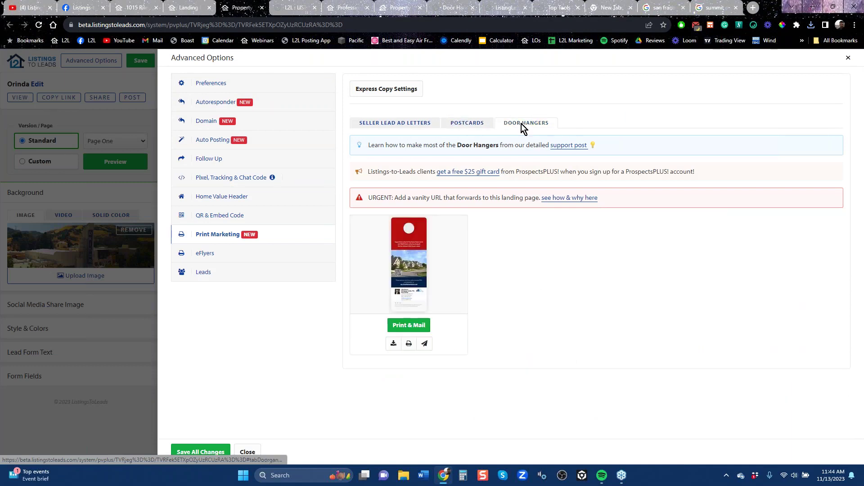
- Check the switched-off Auto Posting settings, then close Advanced Options
{"action": "left_click", "coordinate": [469, 125]}
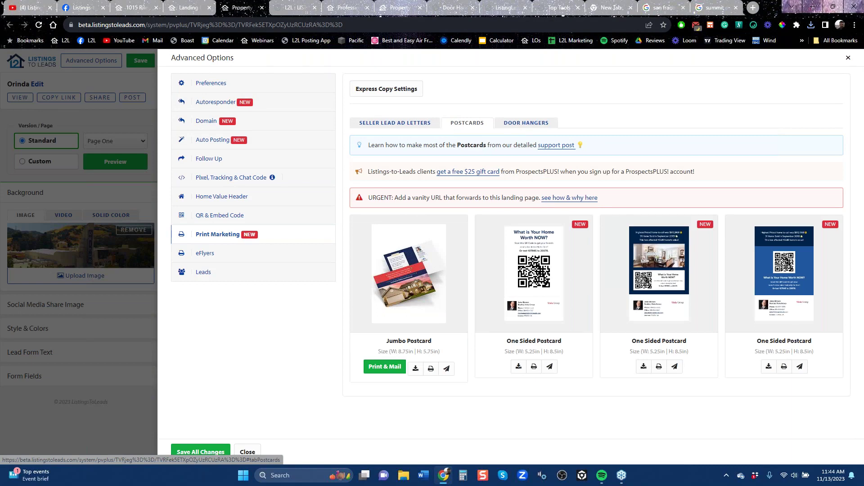
{"action": "left_click", "coordinate": [211, 140]}
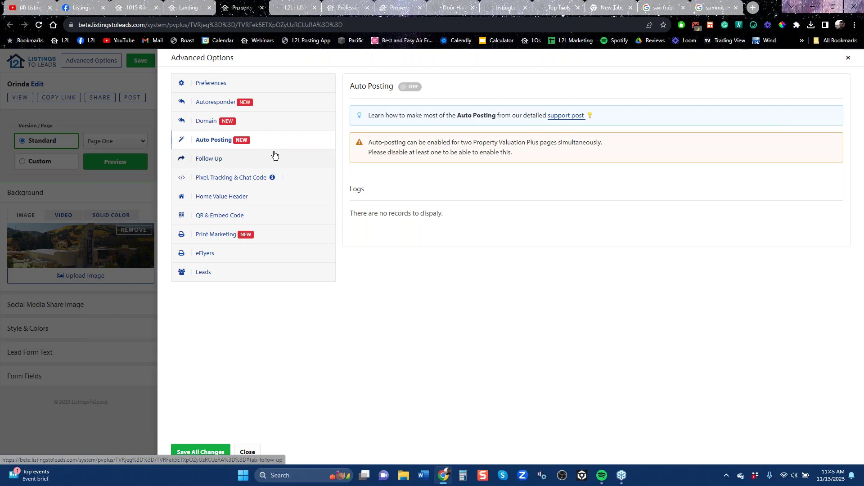
{"action": "left_click", "coordinate": [133, 79]}
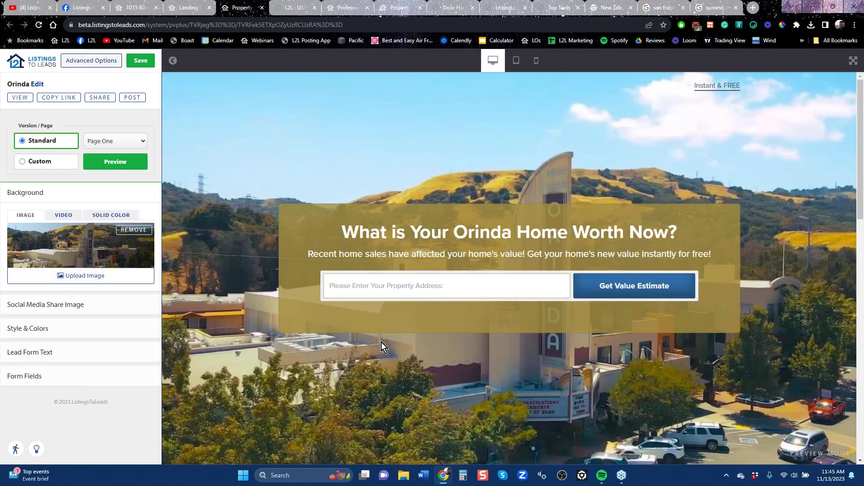
- View the Top Tools handout, close the Orinda page and both PDF tabs, then open Ads from Landing Pages
{"action": "left_click", "coordinate": [188, 11]}
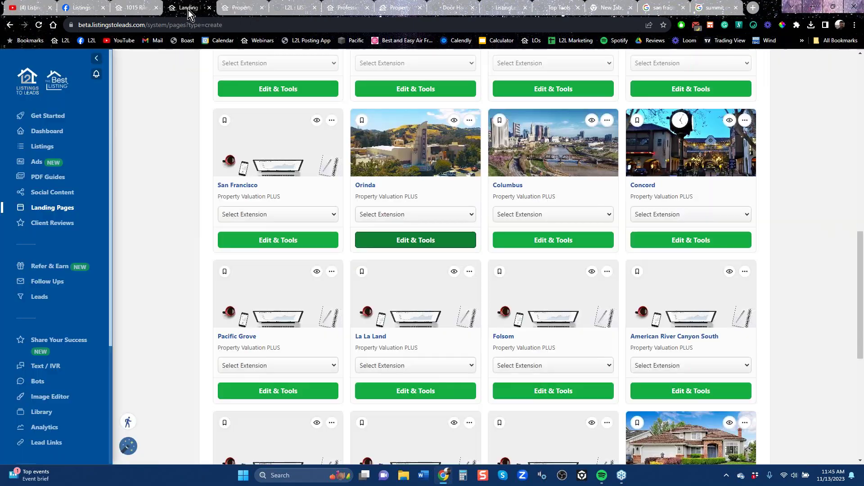
{"action": "left_click", "coordinate": [560, 8]}
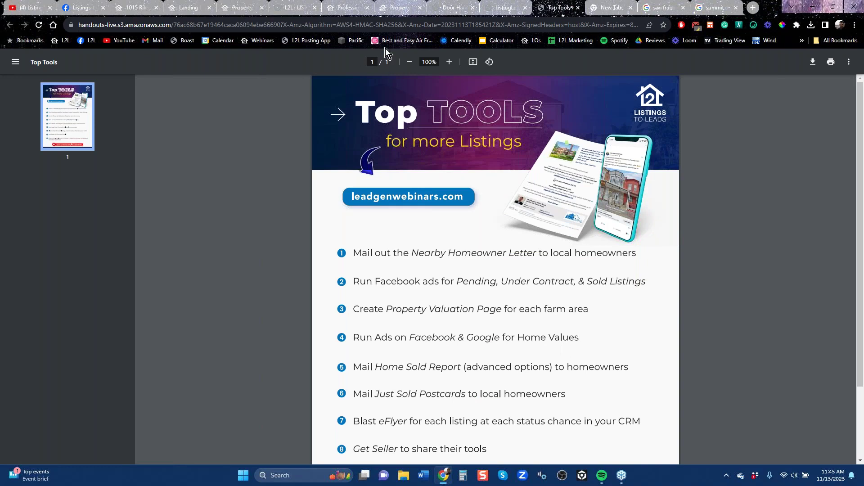
{"action": "left_click", "coordinate": [378, 9]}
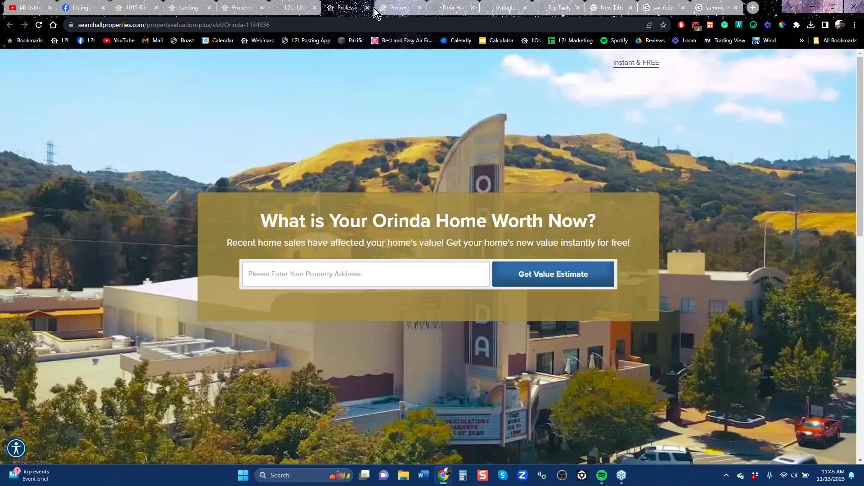
{"action": "left_click", "coordinate": [419, 7]}
{"action": "left_click", "coordinate": [420, 8]}
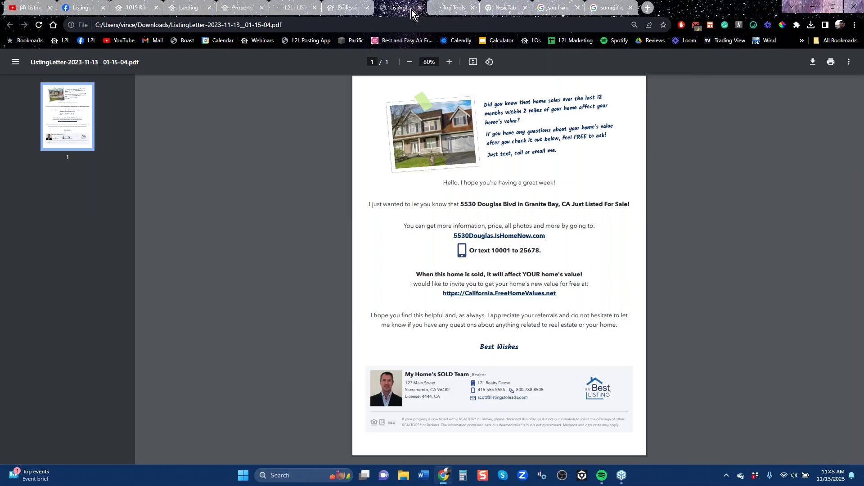
{"action": "left_click", "coordinate": [420, 8]}
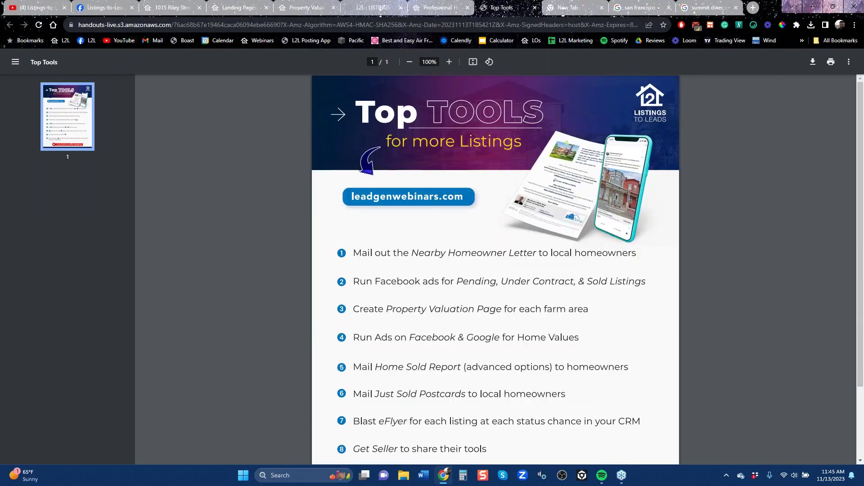
{"action": "left_click", "coordinate": [217, 10]}
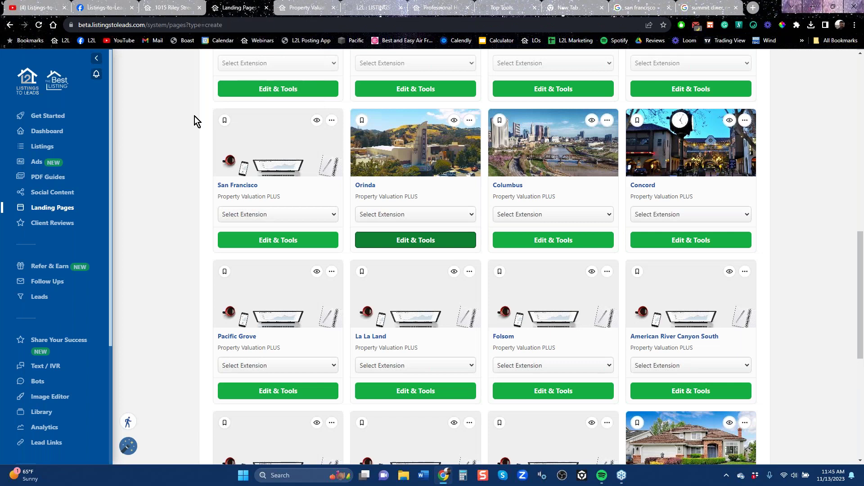
{"action": "left_click", "coordinate": [36, 163]}
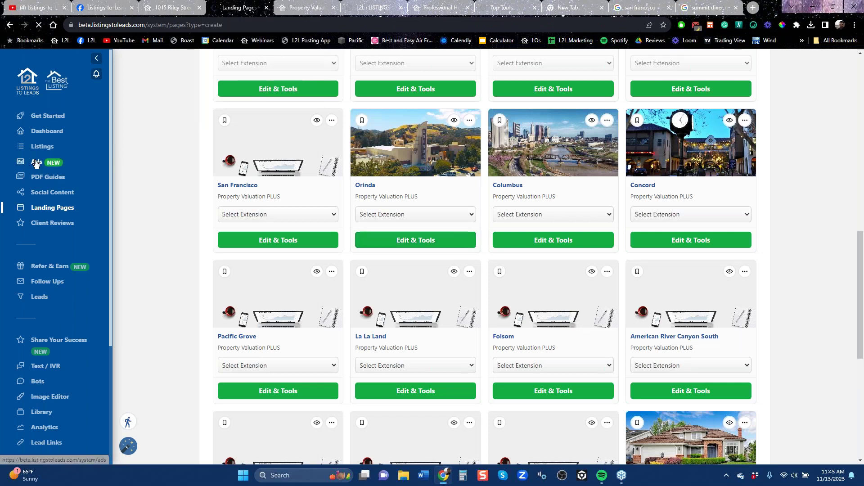
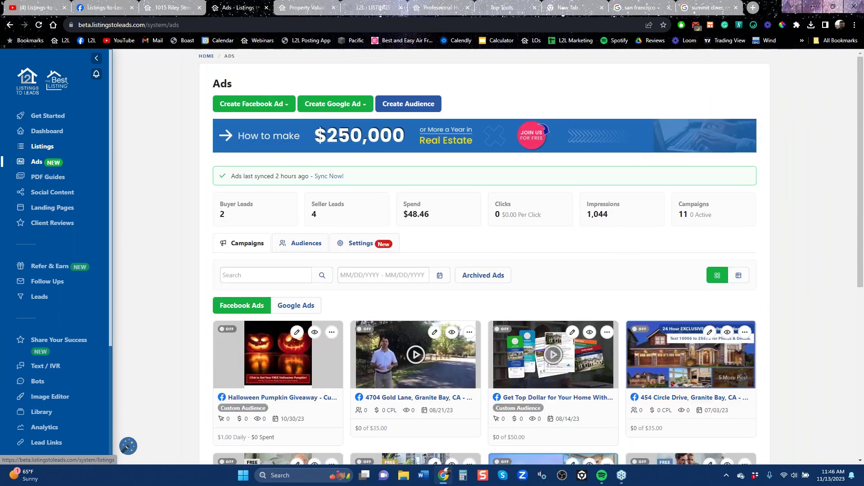
- Start a Google landing page search ad and choose the Orinda landing page
{"action": "left_click", "coordinate": [347, 110]}
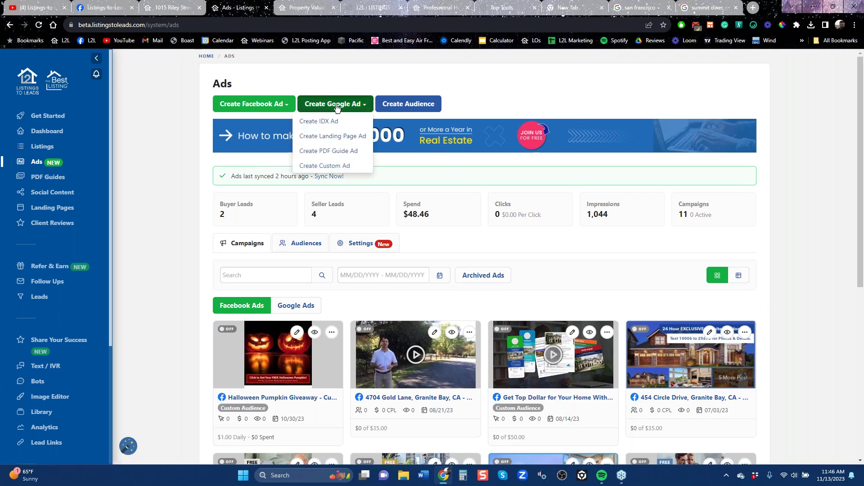
{"action": "left_click", "coordinate": [329, 137]}
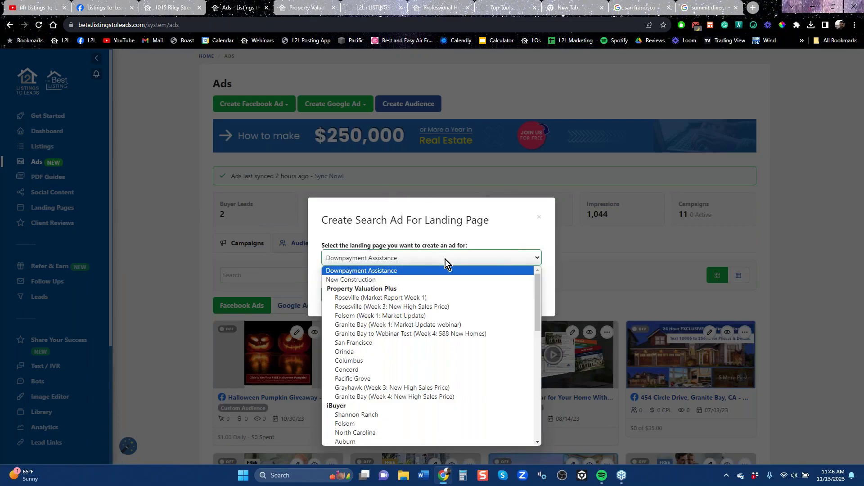
{"action": "left_click", "coordinate": [366, 354]}
- Create the Orinda ad and set its target location to Orinda, California
{"action": "left_click", "coordinate": [343, 301]}
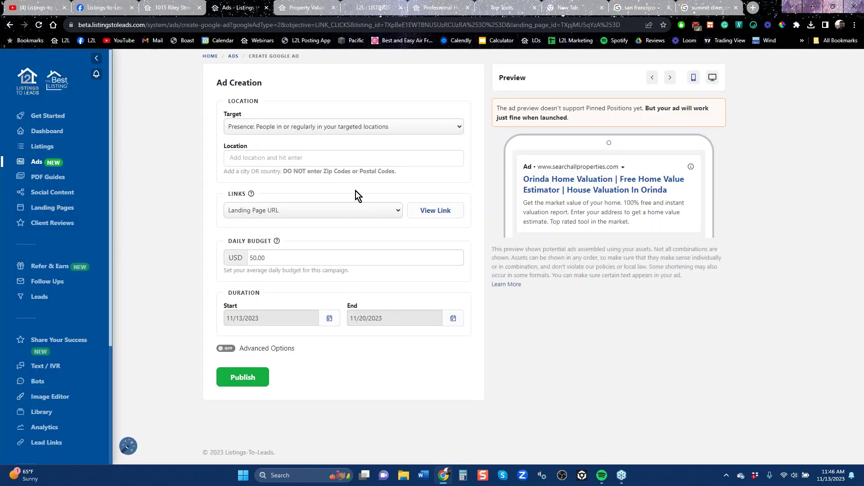
{"action": "type", "text": "Orinda"}
{"action": "key", "text": "Down"}
{"action": "key", "text": "Return"}
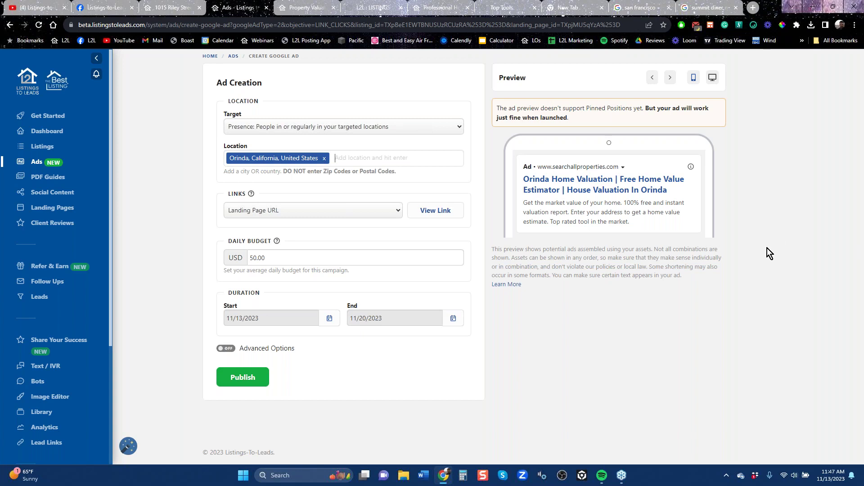
- Check the ad's landing page, preview the ad in desktop layout, and open a new tab
{"action": "left_click", "coordinate": [437, 218]}
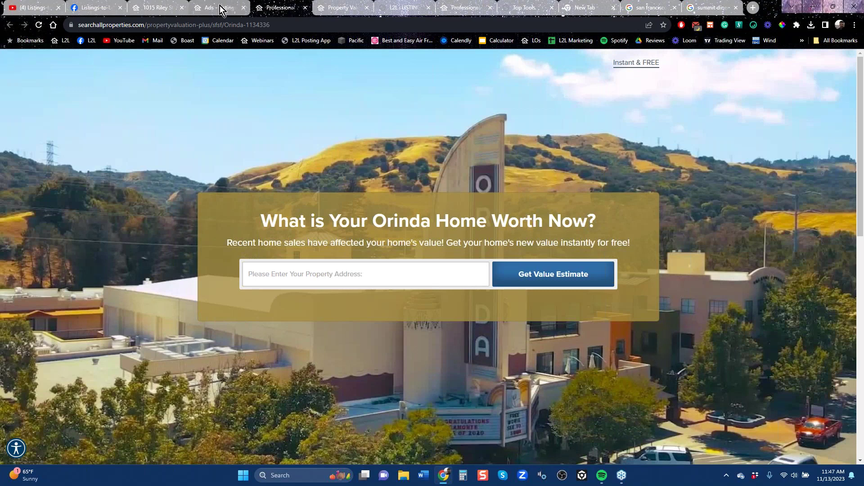
{"action": "key", "text": "ctrl+shift+Tab"}
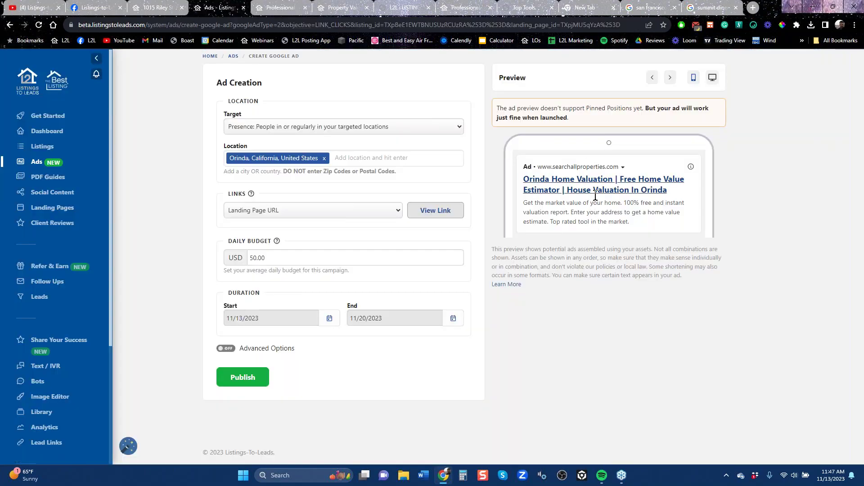
{"action": "left_click", "coordinate": [712, 78]}
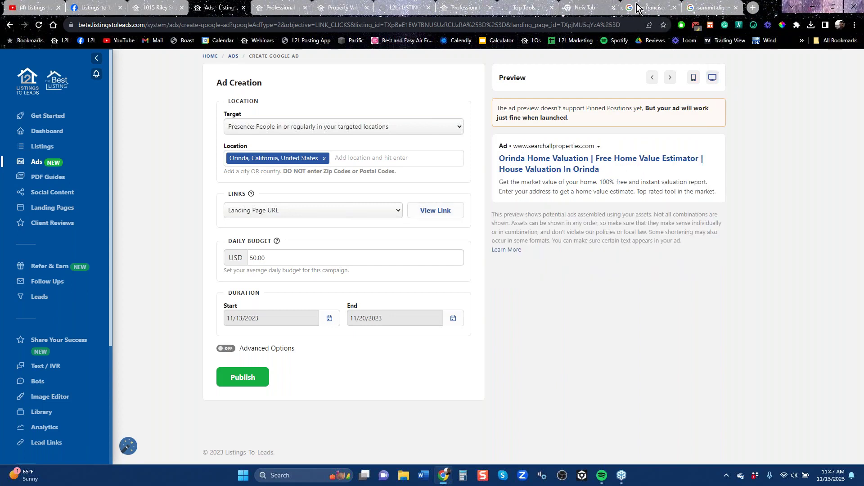
{"action": "left_click", "coordinate": [753, 9]}
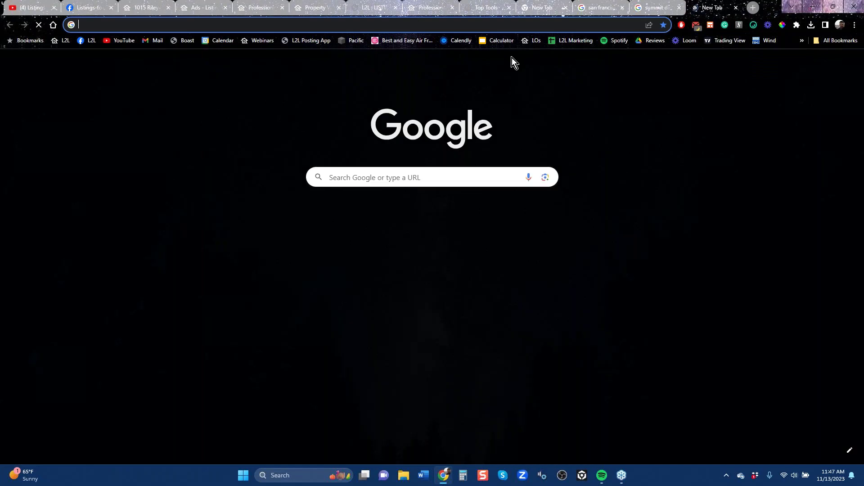
- Search Google for 'how do i sell my sell my home', review the sponsored results, and return to the ad form
{"action": "type", "text": "how"}
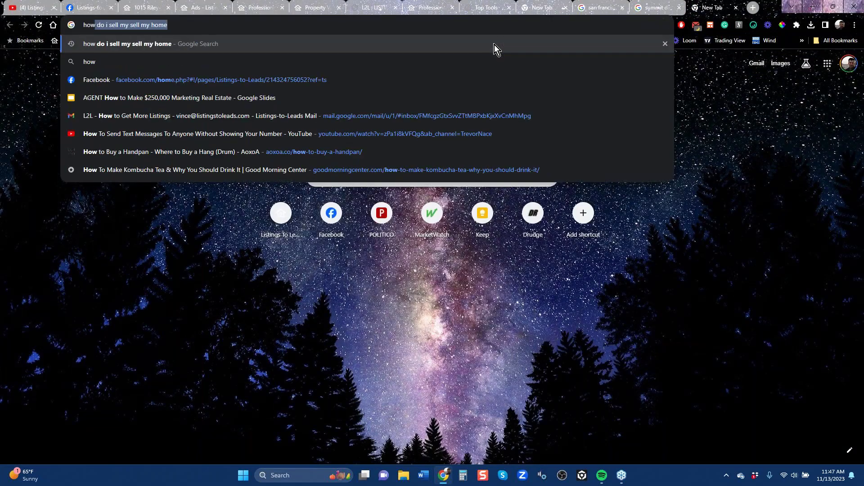
{"action": "key", "text": "Return"}
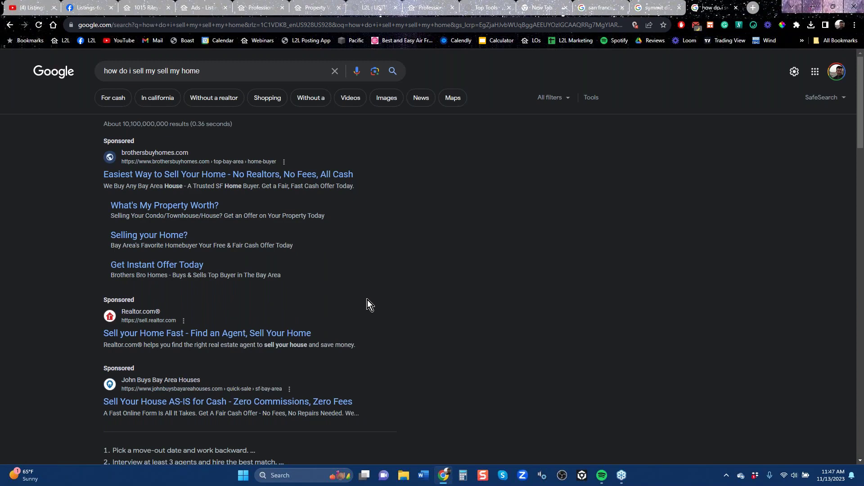
{"action": "scroll", "coordinate": [368, 304], "scroll_direction": "down", "scroll_amount": 6}
{"action": "scroll", "coordinate": [366, 300], "scroll_direction": "up", "scroll_amount": 6}
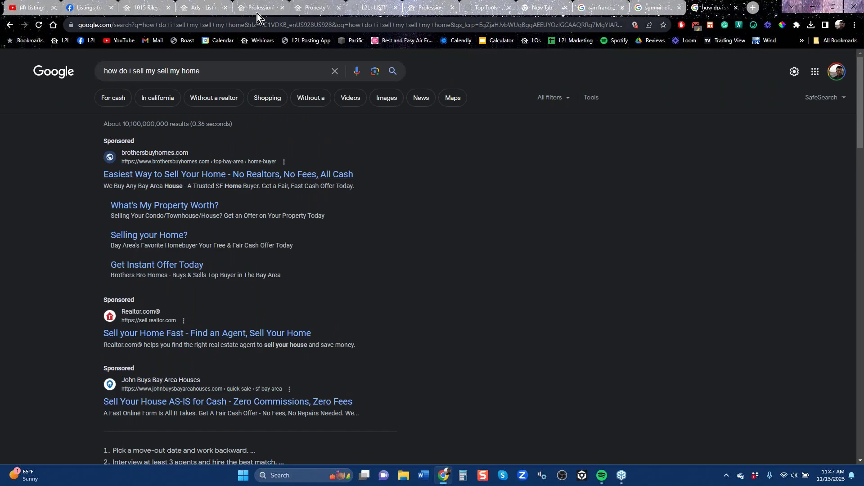
{"action": "left_click", "coordinate": [211, 10]}
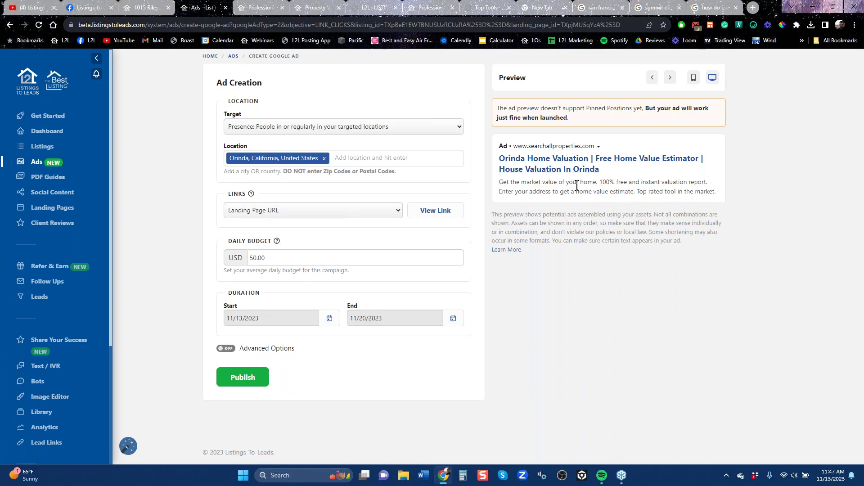
{"action": "left_click", "coordinate": [429, 214]}
{"action": "left_click", "coordinate": [255, 6]}
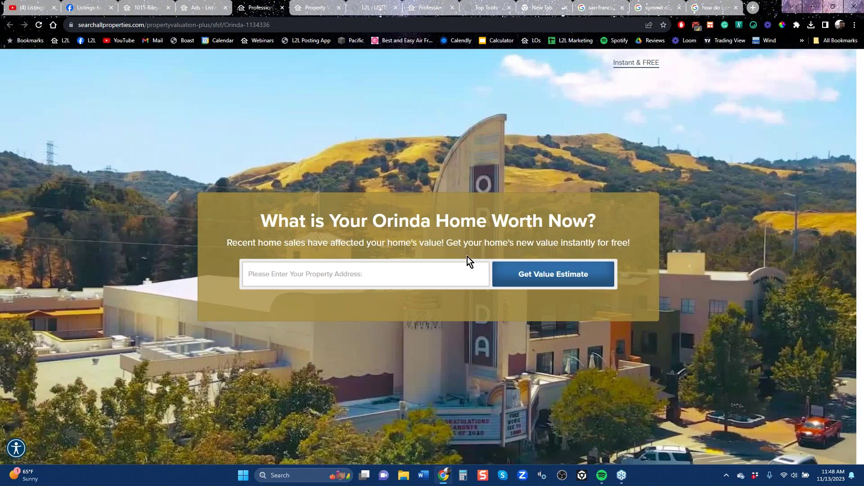
{"action": "left_click", "coordinate": [203, 8]}
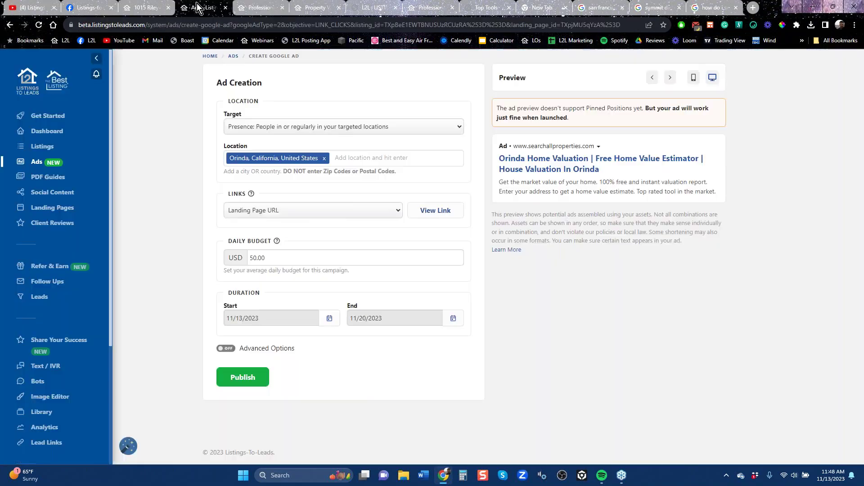
{"action": "left_click", "coordinate": [226, 349]}
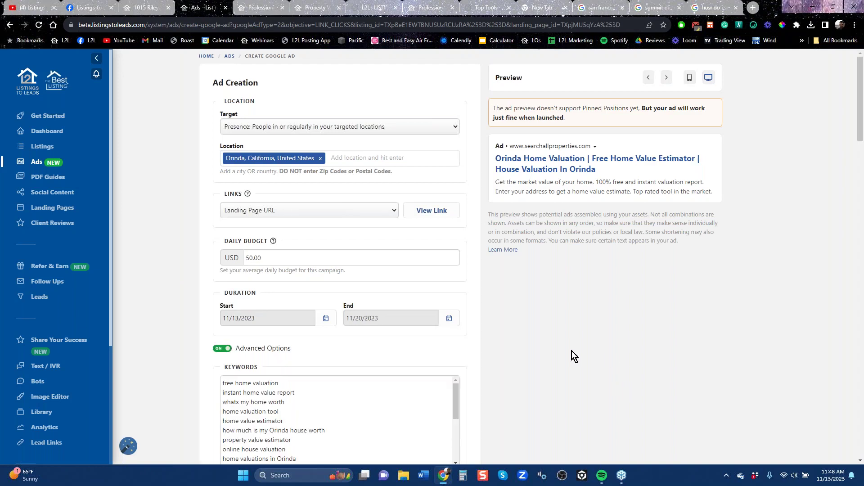
{"action": "scroll", "coordinate": [572, 351], "scroll_direction": "down", "scroll_amount": 6}
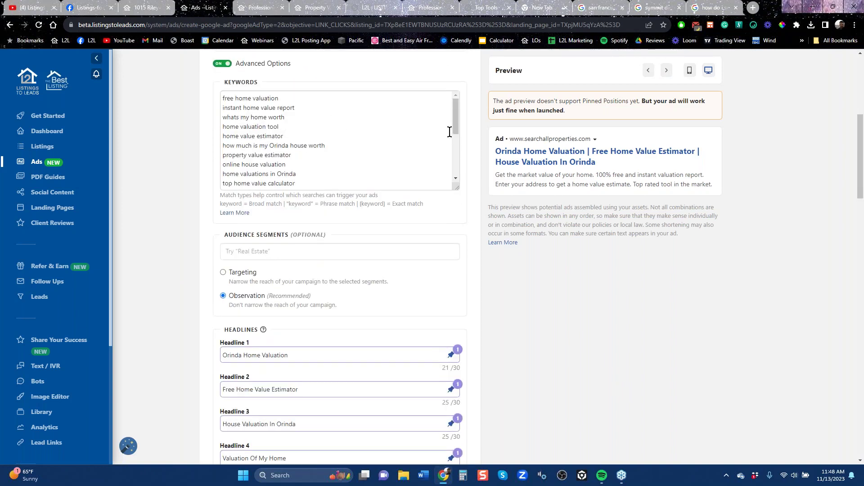
{"action": "left_click_drag", "start_coordinate": [456, 121], "coordinate": [460, 175]}
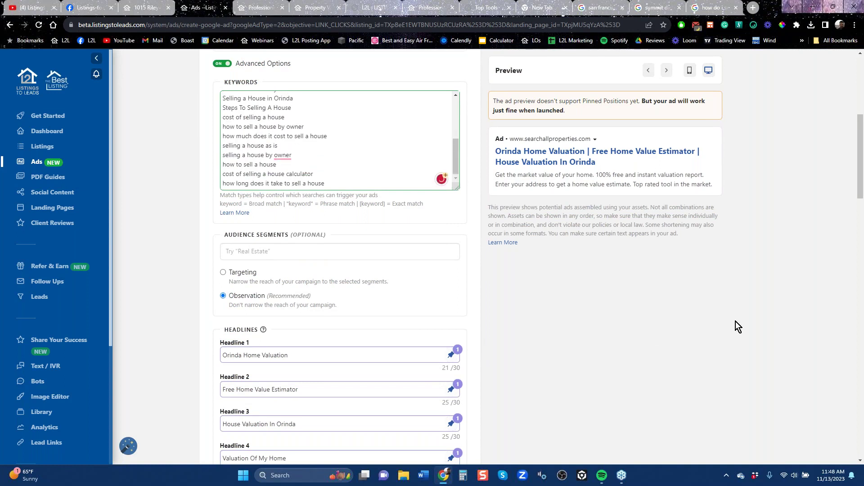
{"action": "scroll", "coordinate": [328, 221], "scroll_direction": "down", "scroll_amount": 5}
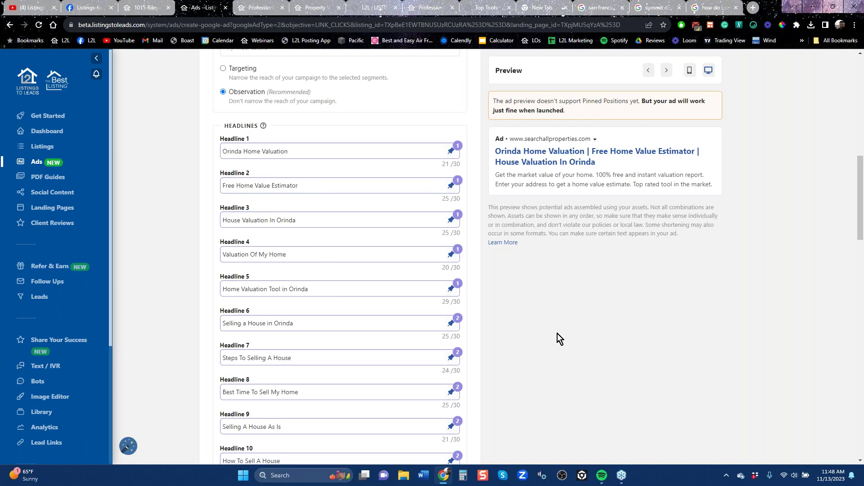
{"action": "scroll", "coordinate": [555, 331], "scroll_direction": "down", "scroll_amount": 19}
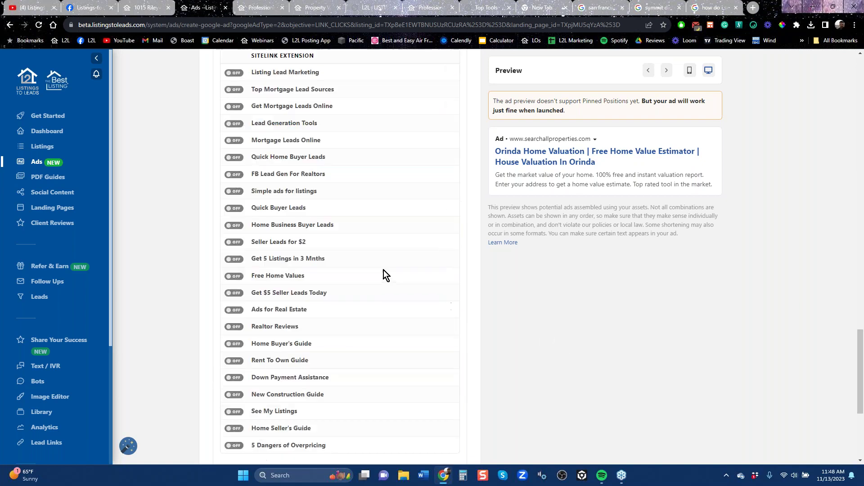
{"action": "scroll", "coordinate": [387, 272], "scroll_direction": "up", "scroll_amount": 12}
{"action": "scroll", "coordinate": [455, 412], "scroll_direction": "down", "scroll_amount": 6}
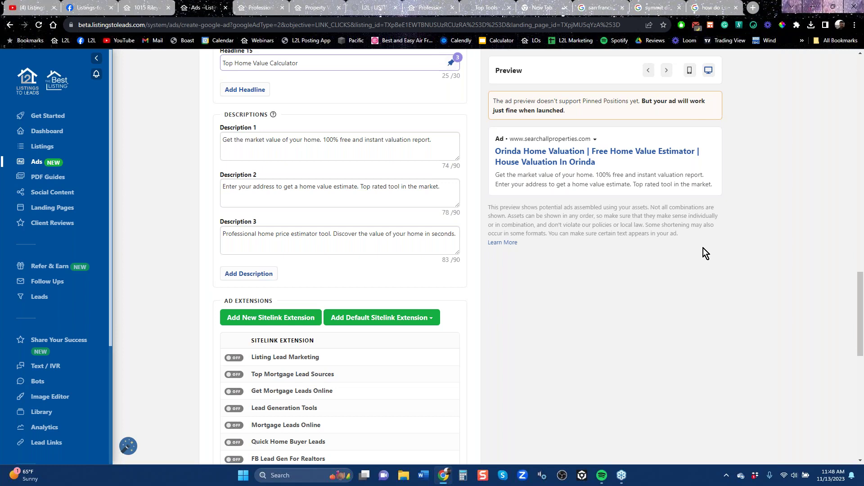
{"action": "scroll", "coordinate": [707, 245], "scroll_direction": "up", "scroll_amount": 20}
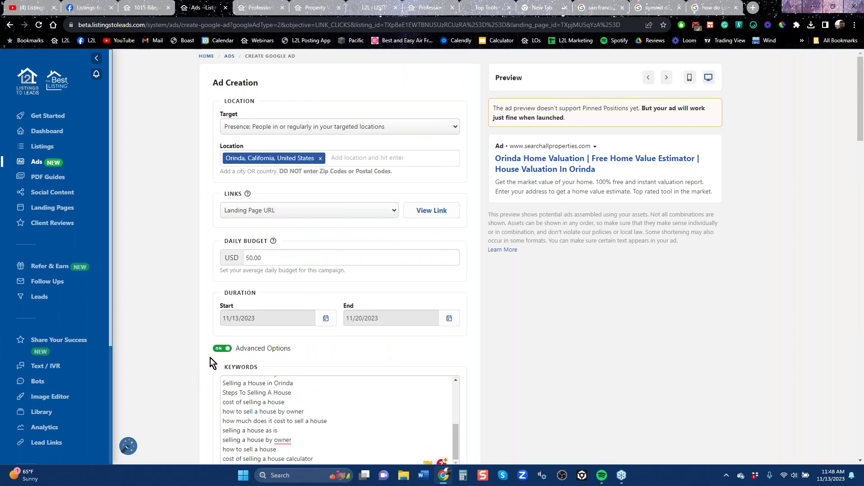
{"action": "left_click", "coordinate": [222, 348]}
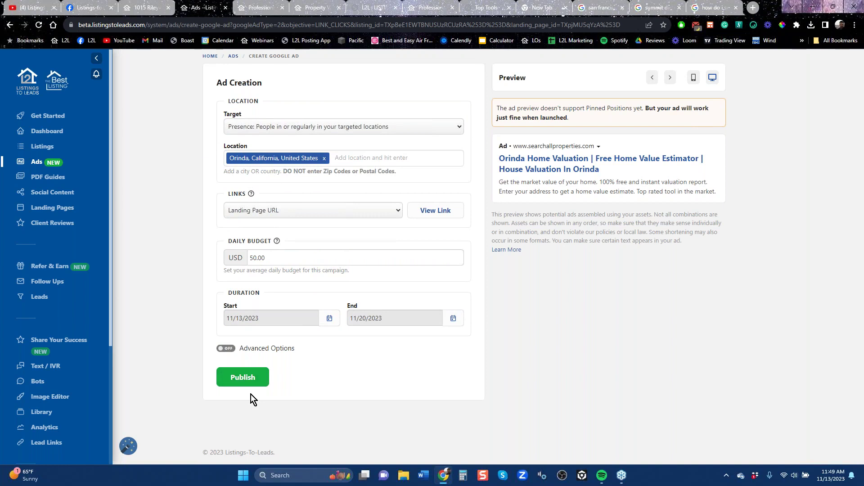
{"action": "left_click", "coordinate": [714, 12]}
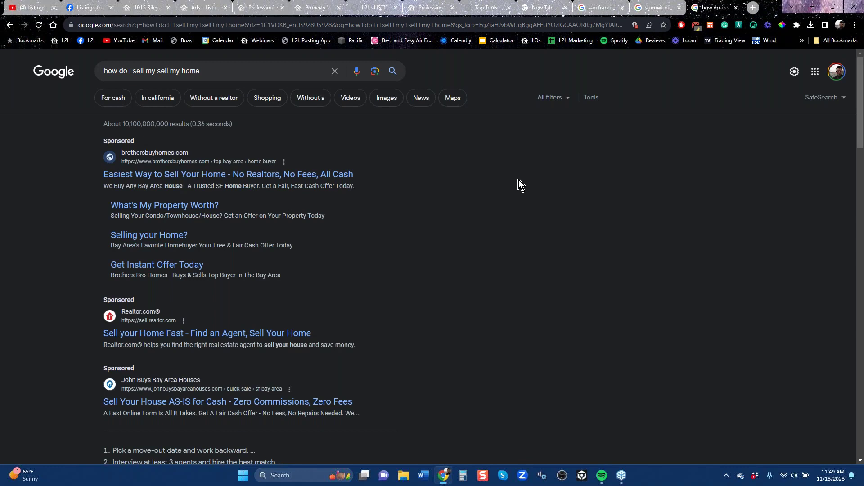
- Look over the home-selling search results, then go back to the Orinda ad form
{"action": "scroll", "coordinate": [415, 288], "scroll_direction": "down", "scroll_amount": 7}
{"action": "scroll", "coordinate": [517, 310], "scroll_direction": "up", "scroll_amount": 7}
{"action": "scroll", "coordinate": [508, 309], "scroll_direction": "down", "scroll_amount": 5}
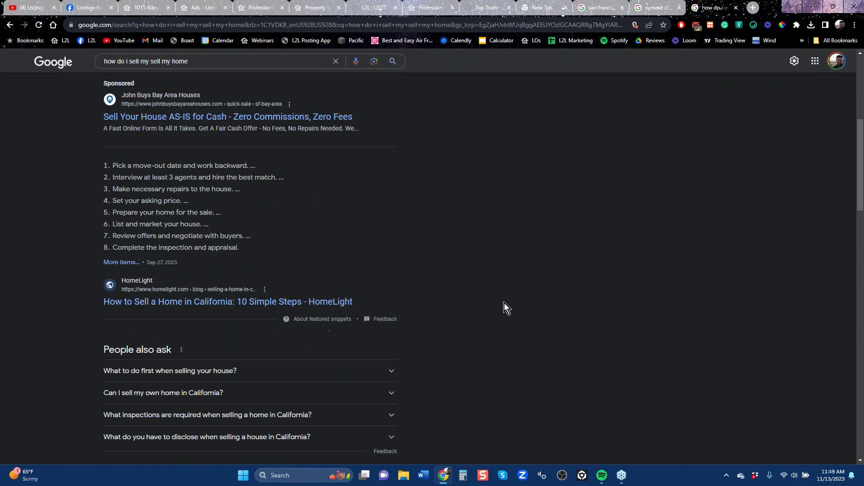
{"action": "scroll", "coordinate": [501, 308], "scroll_direction": "up", "scroll_amount": 4}
{"action": "scroll", "coordinate": [501, 308], "scroll_direction": "up", "scroll_amount": 2}
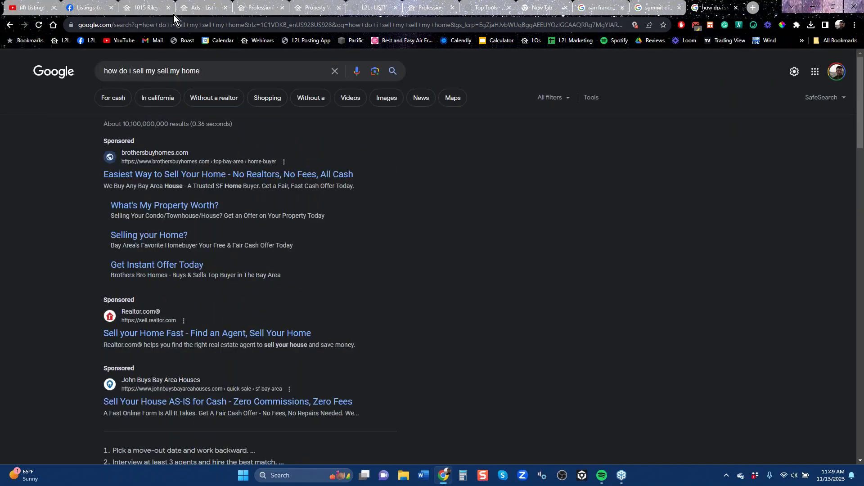
{"action": "left_click", "coordinate": [202, 13]}
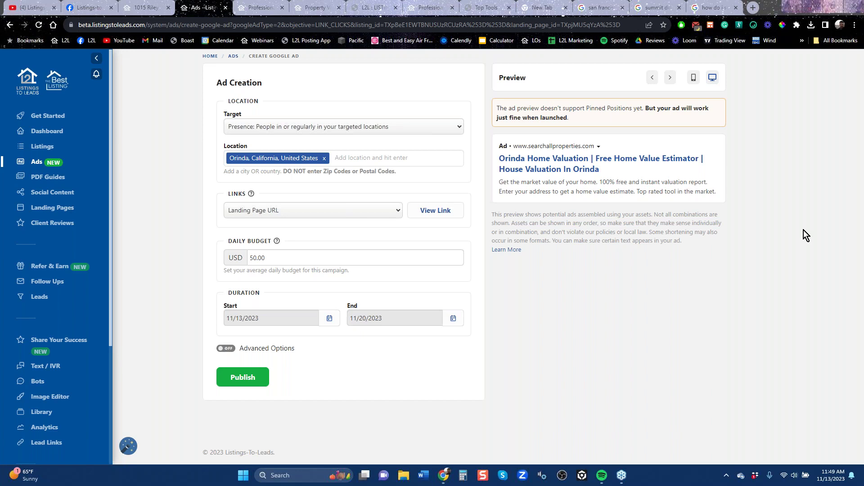
- Back on the Google results, replace the query with 'orinda ca' and search
{"action": "left_click", "coordinate": [707, 10]}
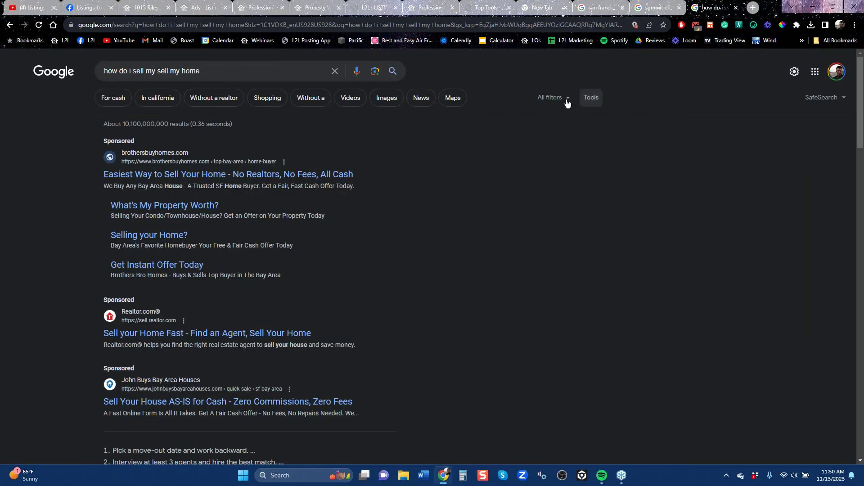
{"action": "triple_click", "coordinate": [119, 63]}
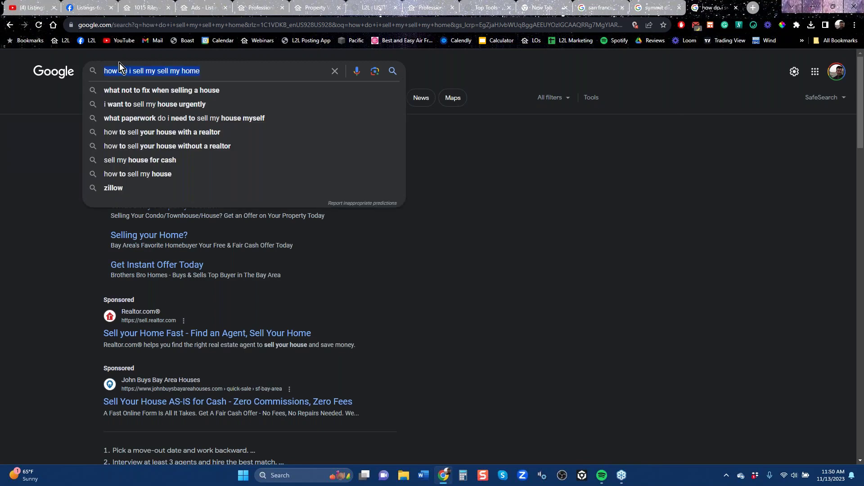
{"action": "type", "text": "orinda ca"}
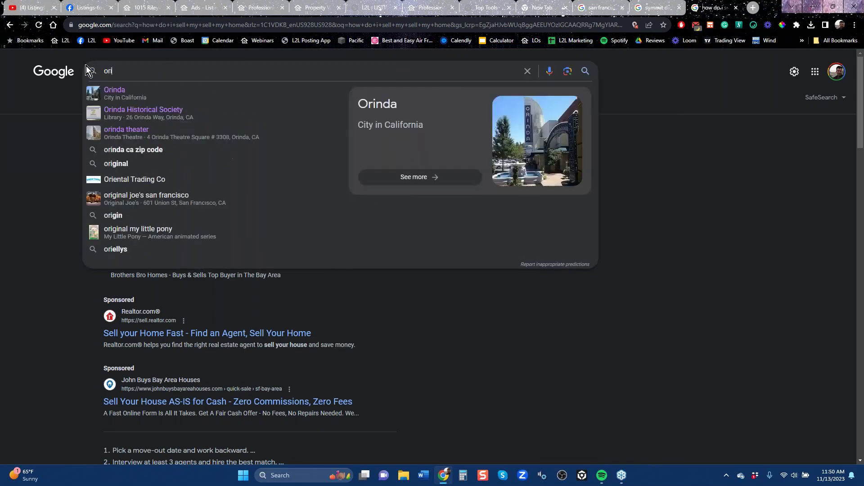
{"action": "key", "text": "Return"}
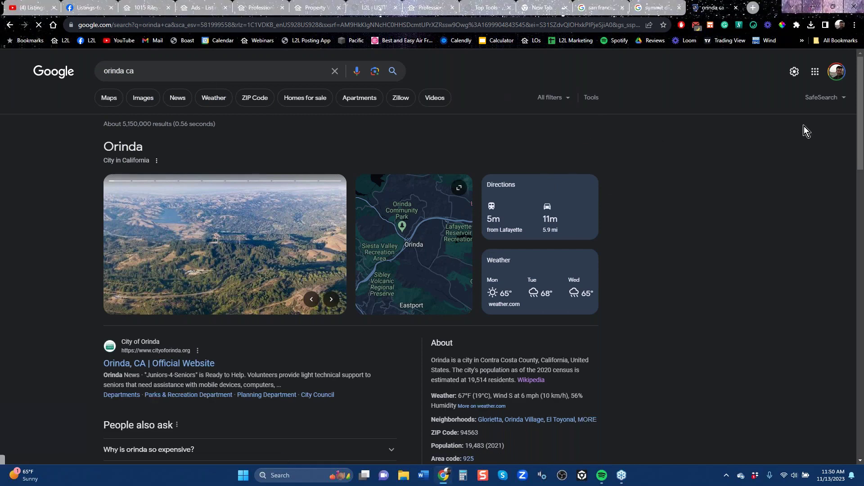
- Open Orinda in Google Maps and zoom out two levels
{"action": "left_click", "coordinate": [428, 240]}
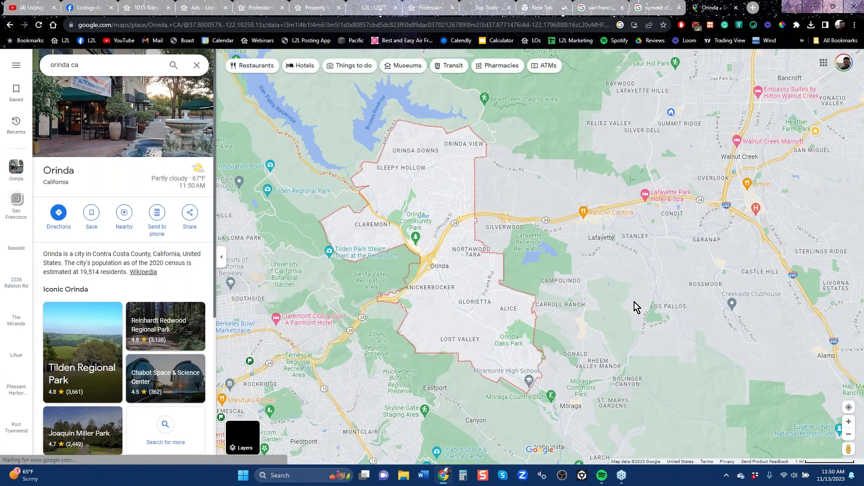
{"action": "left_click", "coordinate": [849, 434]}
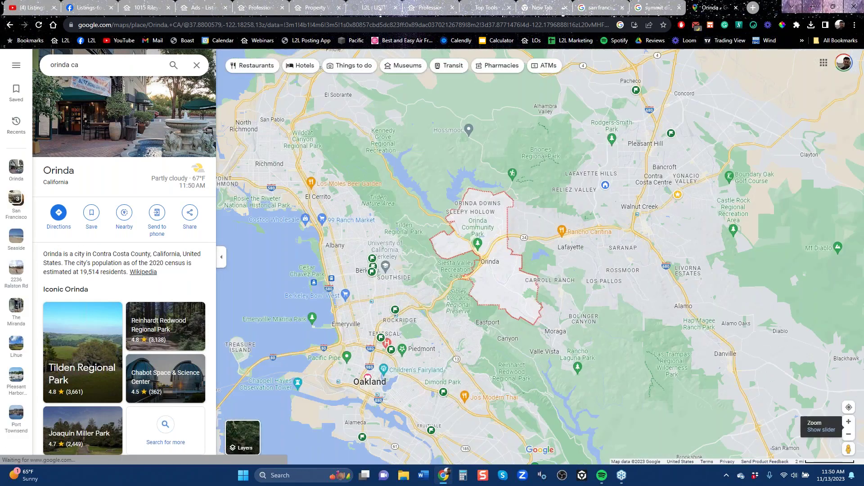
{"action": "left_click", "coordinate": [849, 435]}
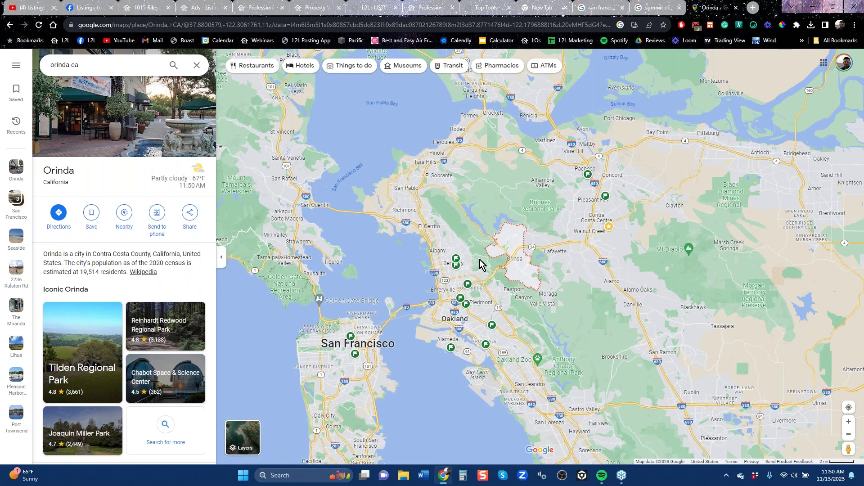
{"action": "left_click_drag", "start_coordinate": [700, 320], "coordinate": [774, 388]}
{"action": "scroll", "coordinate": [634, 322], "scroll_direction": "up", "scroll_amount": 1}
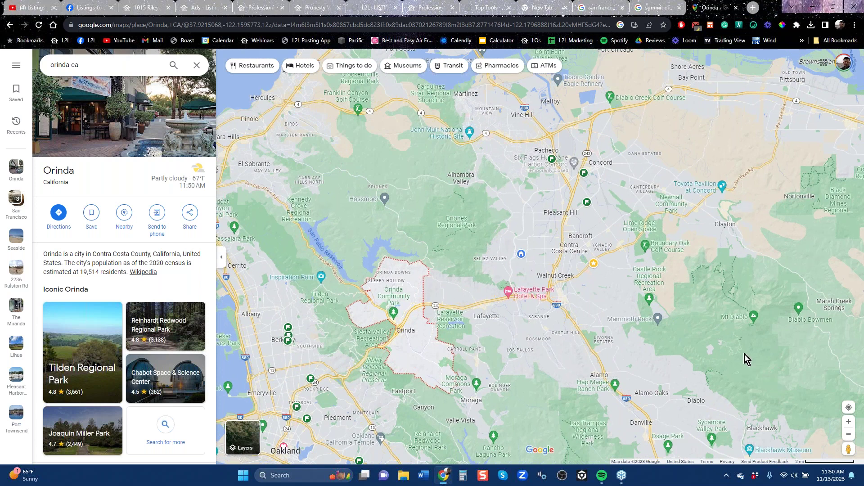
- Pan toward San Pablo Reservoir, Tilden, Oakland and Danville, then zoom out one more level
{"action": "left_click_drag", "start_coordinate": [741, 358], "coordinate": [696, 391]}
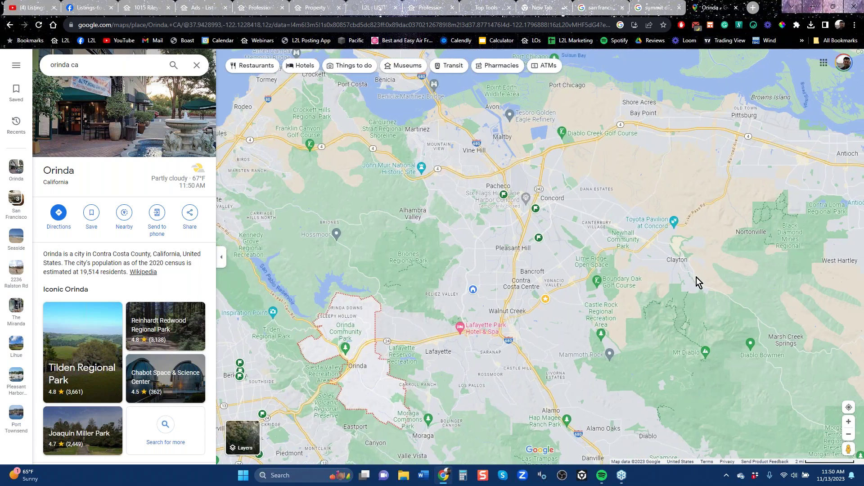
{"action": "left_click_drag", "start_coordinate": [697, 282], "coordinate": [604, 277]}
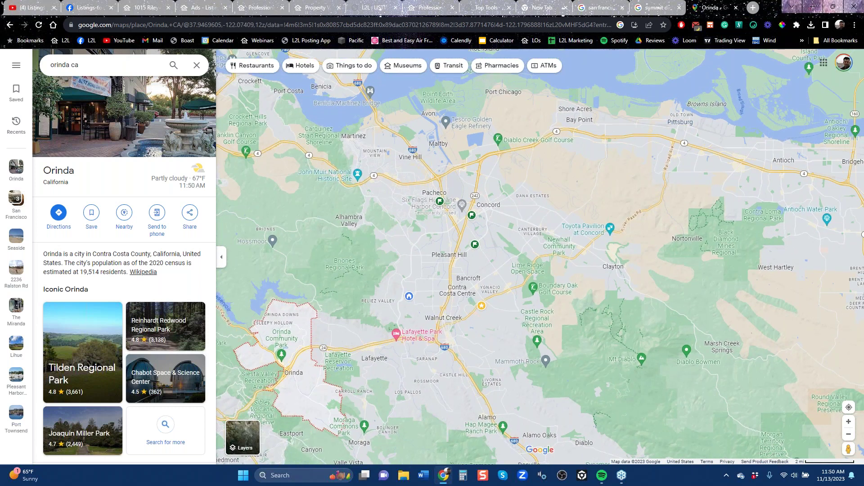
{"action": "left_click_drag", "start_coordinate": [429, 295], "coordinate": [566, 300]}
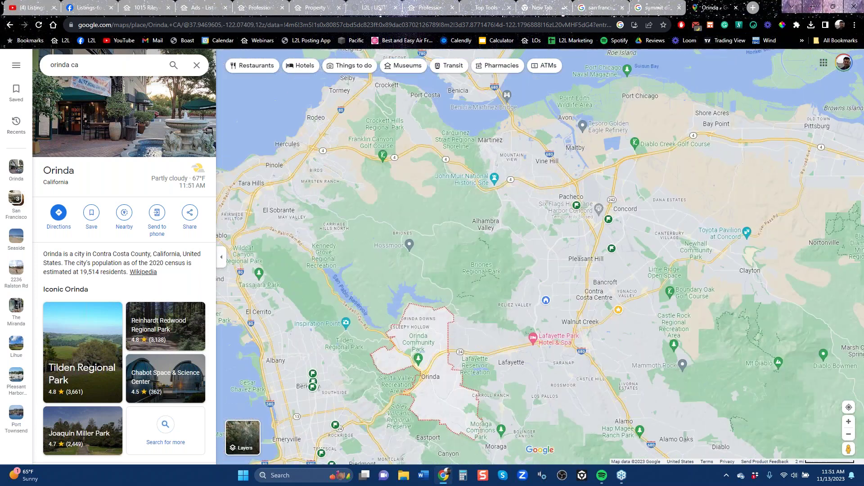
{"action": "left_click_drag", "start_coordinate": [610, 321], "coordinate": [574, 280]}
{"action": "left_click_drag", "start_coordinate": [547, 231], "coordinate": [489, 144]}
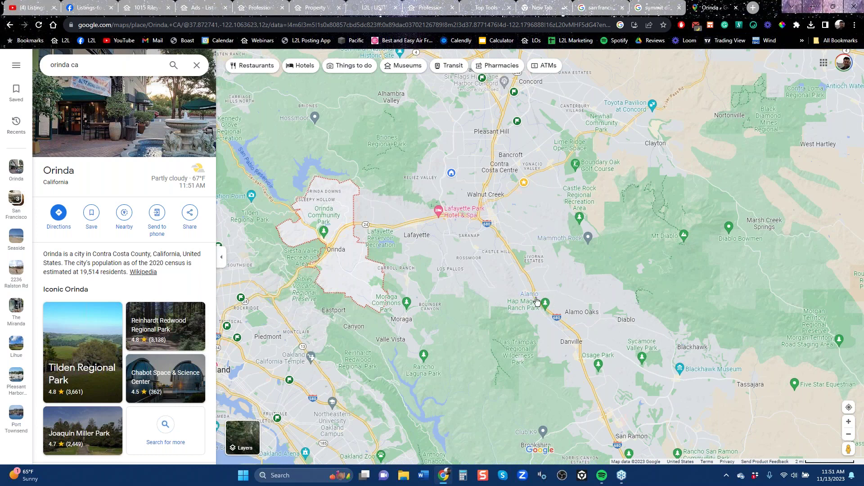
{"action": "mouse_move", "coordinate": [535, 302]}
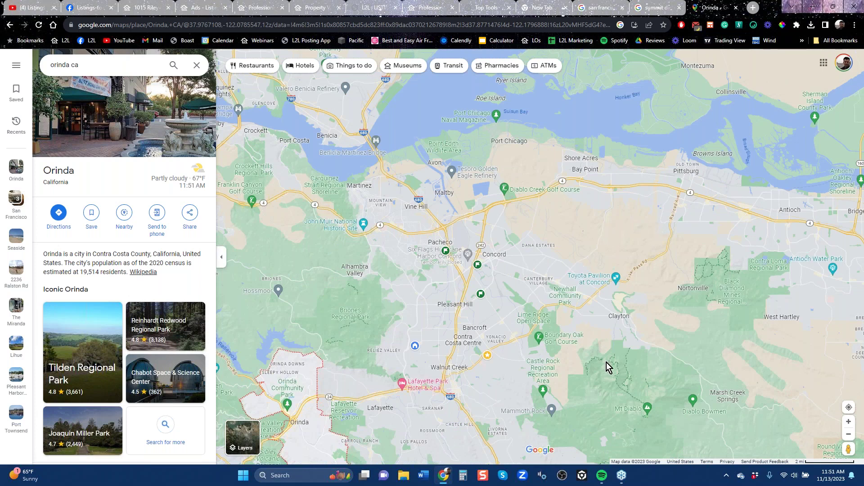
{"action": "key", "text": "Down"}
{"action": "key", "text": "Down"}
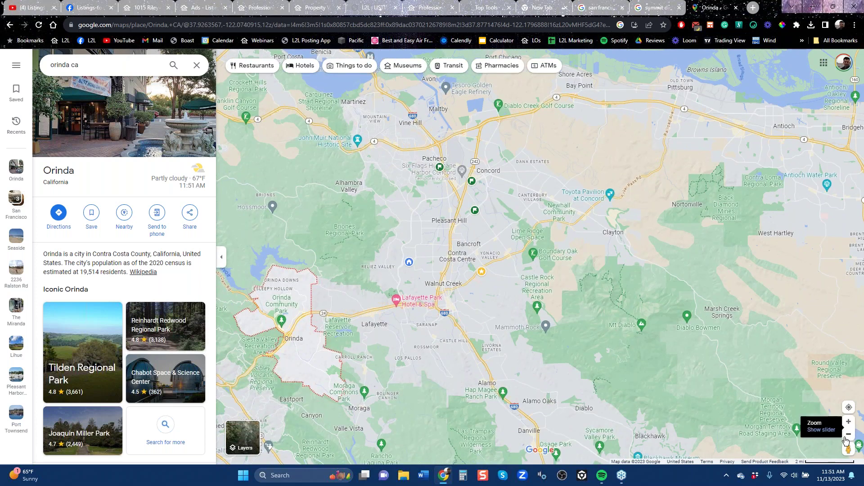
{"action": "left_click", "coordinate": [849, 436]}
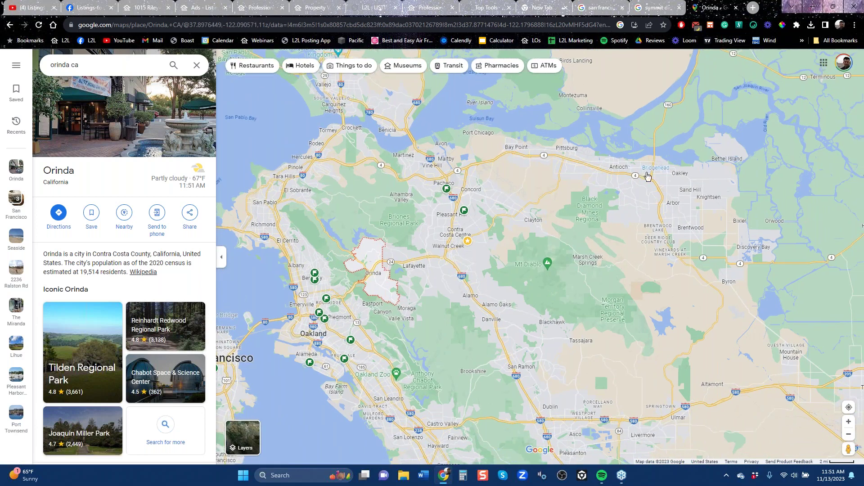
{"action": "mouse_move", "coordinate": [620, 170]}
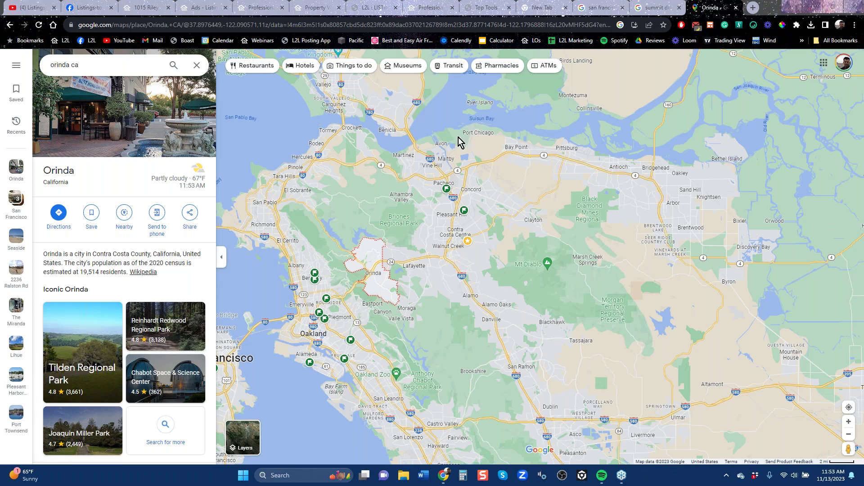
- Switch to the Listings-to-Leads tab and open the Ads dashboard
{"action": "left_click", "coordinate": [203, 6]}
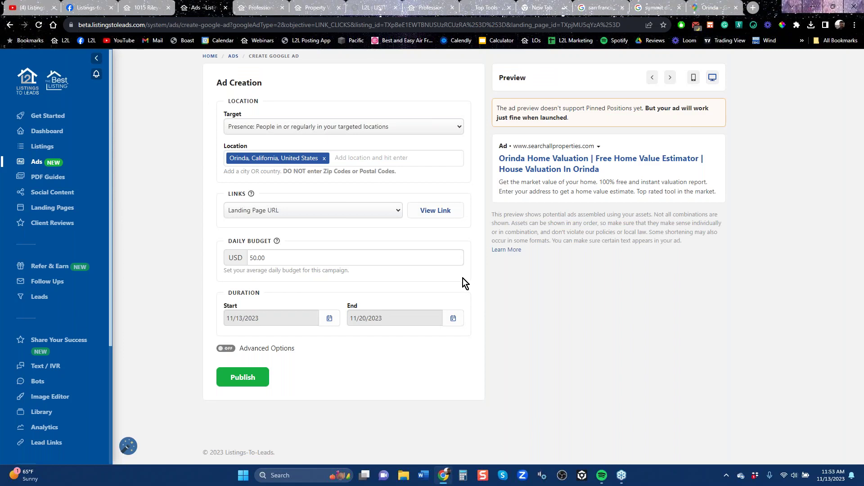
{"action": "left_click", "coordinate": [37, 164]}
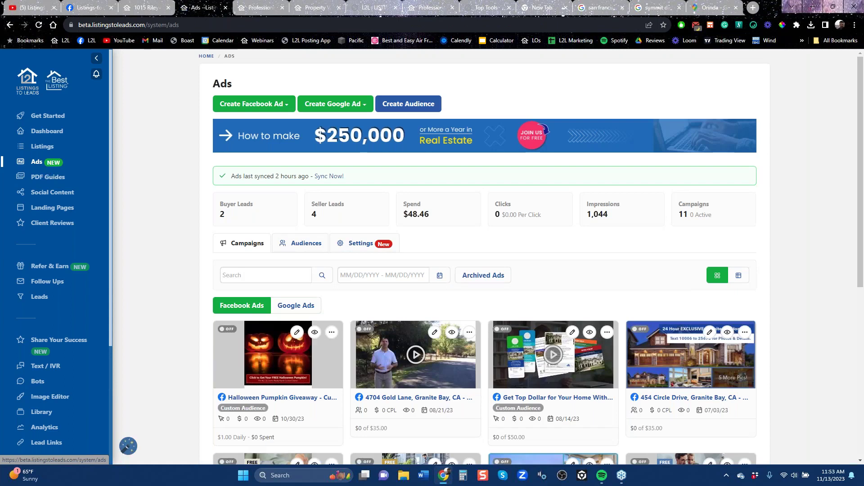
- Create a Facebook landing page ad with Orinda selected as the landing page
{"action": "left_click", "coordinate": [288, 110]}
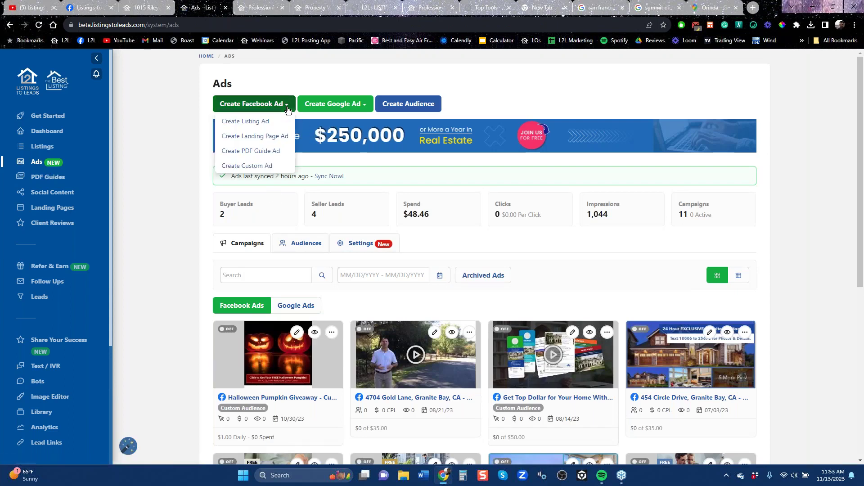
{"action": "left_click", "coordinate": [273, 137]}
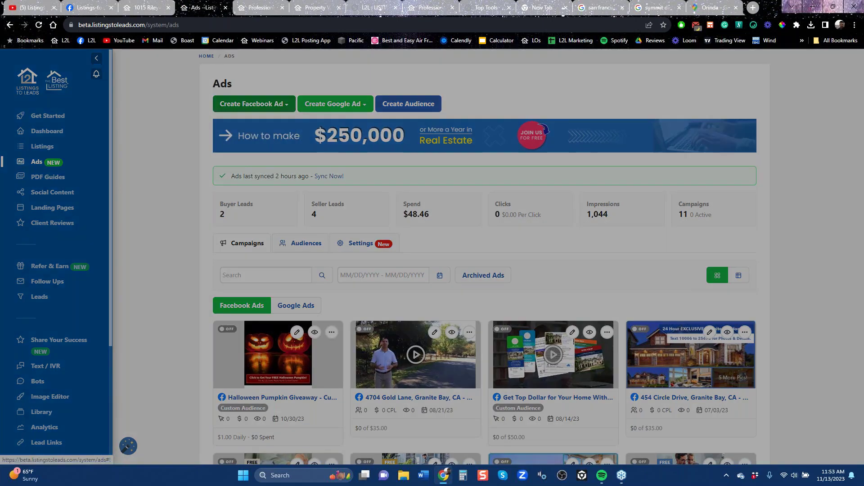
{"action": "left_click", "coordinate": [409, 192]}
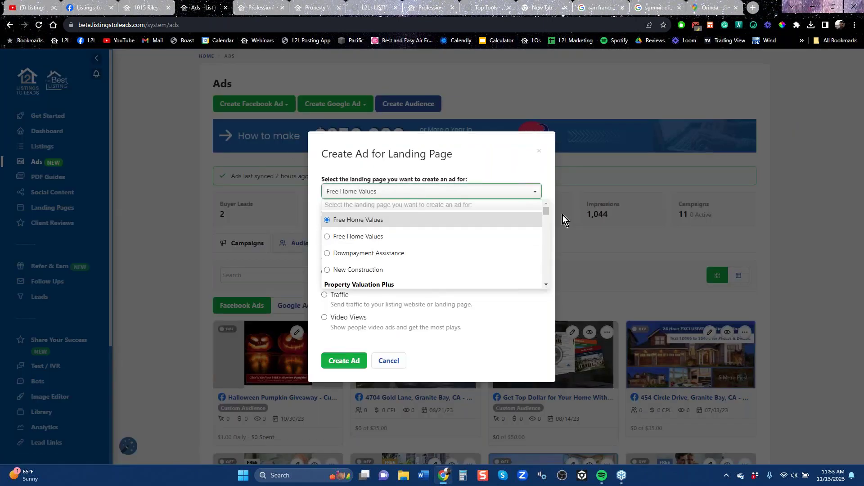
{"action": "left_click_drag", "start_coordinate": [544, 212], "coordinate": [544, 224]}
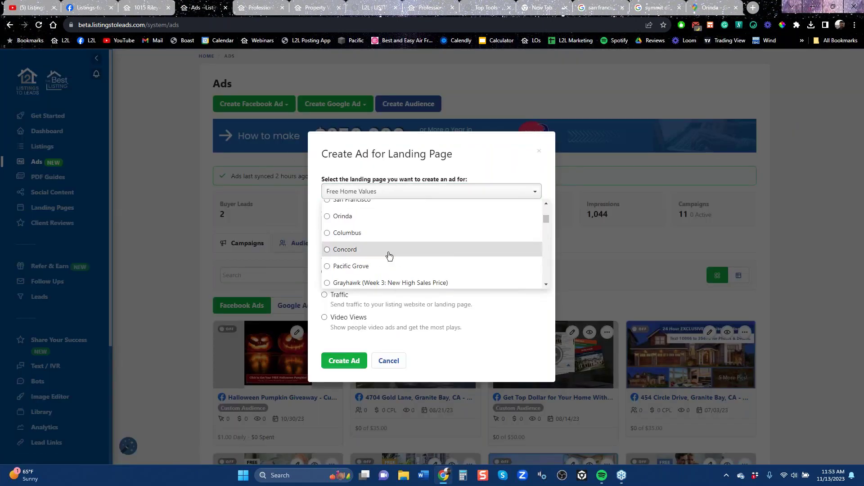
{"action": "left_click", "coordinate": [342, 217]}
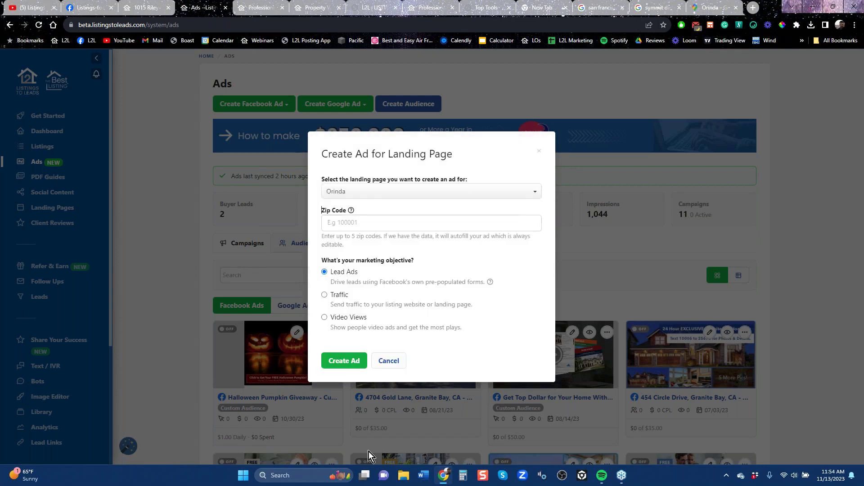
{"action": "left_click", "coordinate": [345, 366]}
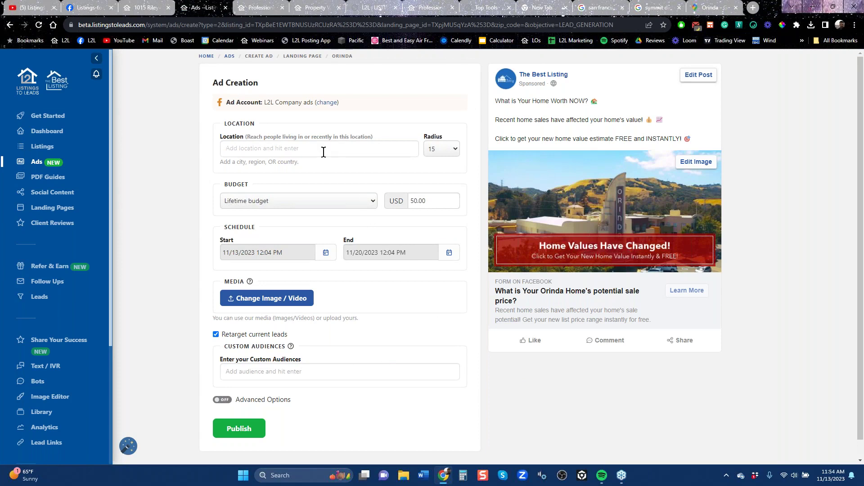
- Target the Facebook ad at Orinda, California with radius 15, then switch to the Google Maps tab
{"action": "type", "text": "orinda"}
{"action": "key", "text": "Return"}
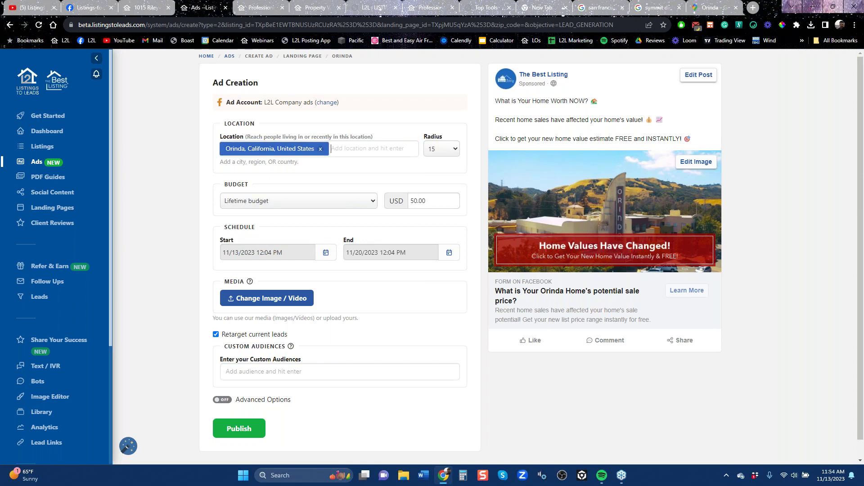
{"action": "left_click", "coordinate": [432, 152]}
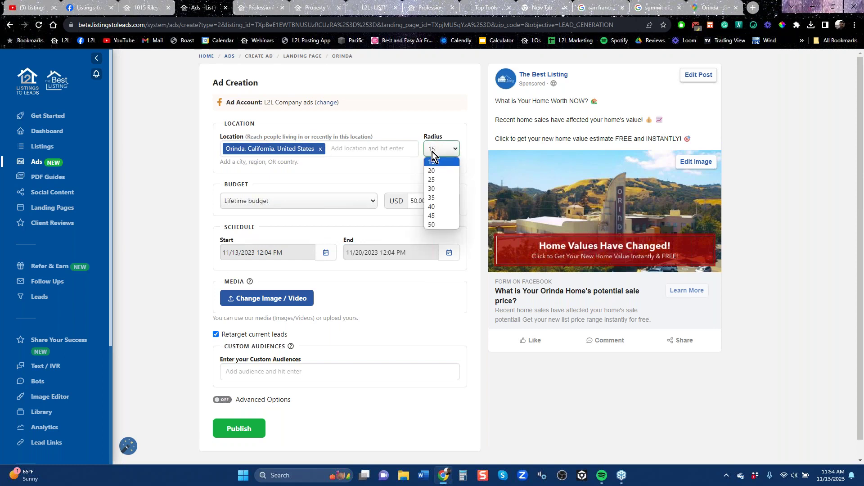
{"action": "left_click", "coordinate": [470, 154]}
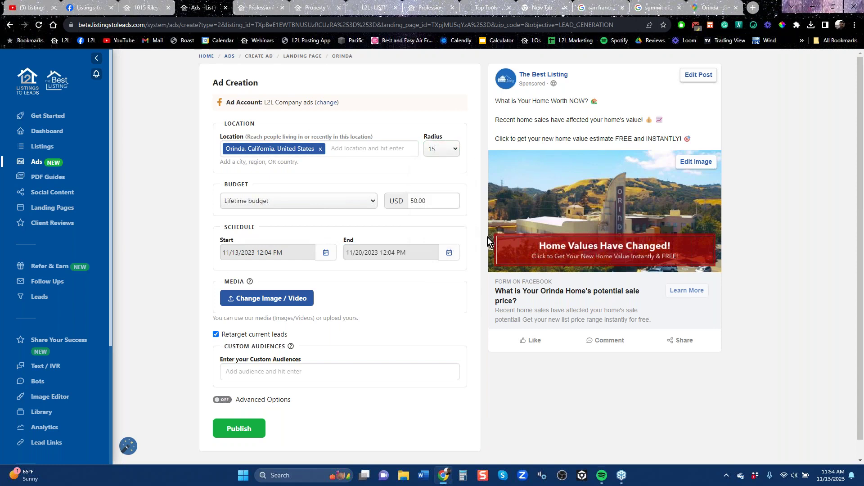
{"action": "left_click", "coordinate": [707, 9]}
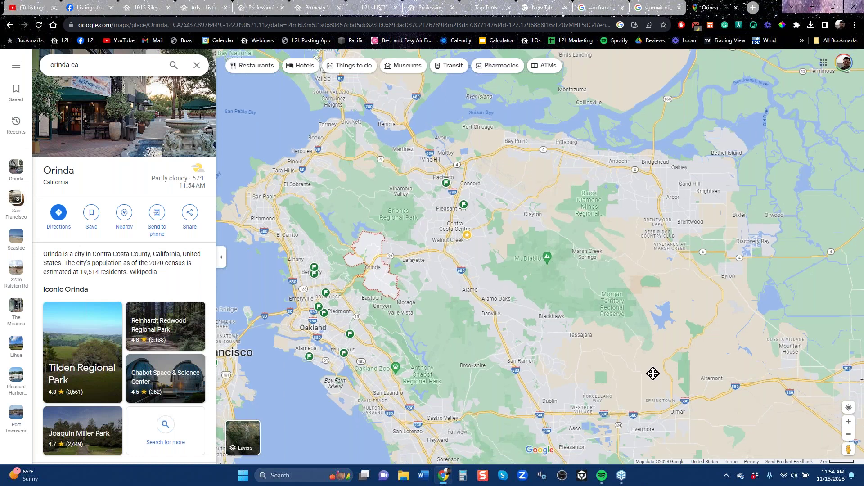
- Pan the Orinda map slightly, then return to the Ads - Listings tab
{"action": "left_click_drag", "start_coordinate": [652, 374], "coordinate": [623, 347]}
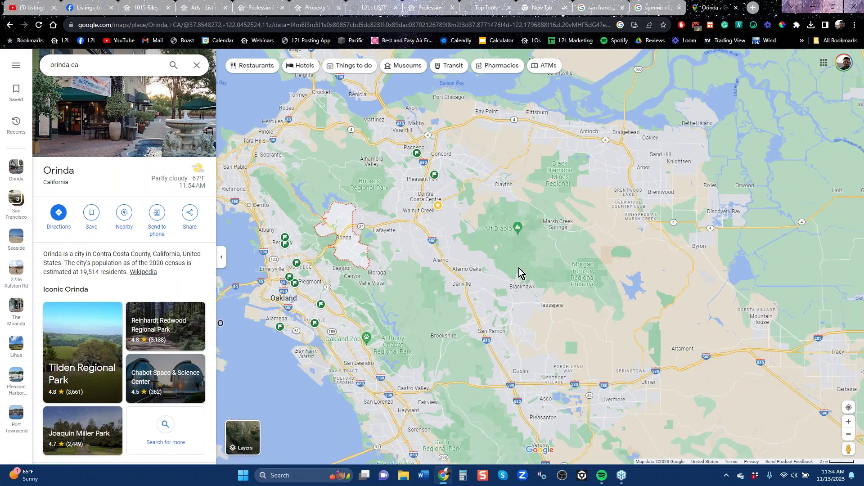
{"action": "left_click_drag", "start_coordinate": [548, 276], "coordinate": [671, 296]}
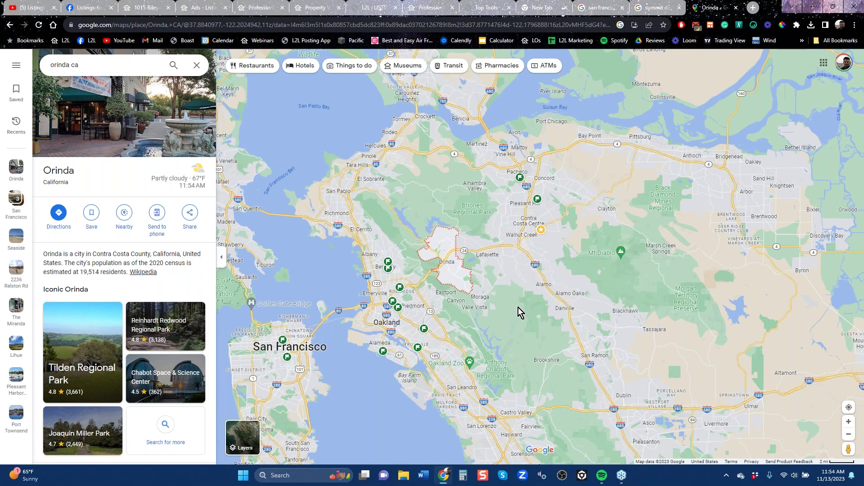
{"action": "mouse_move", "coordinate": [630, 317]}
{"action": "left_click", "coordinate": [199, 10]}
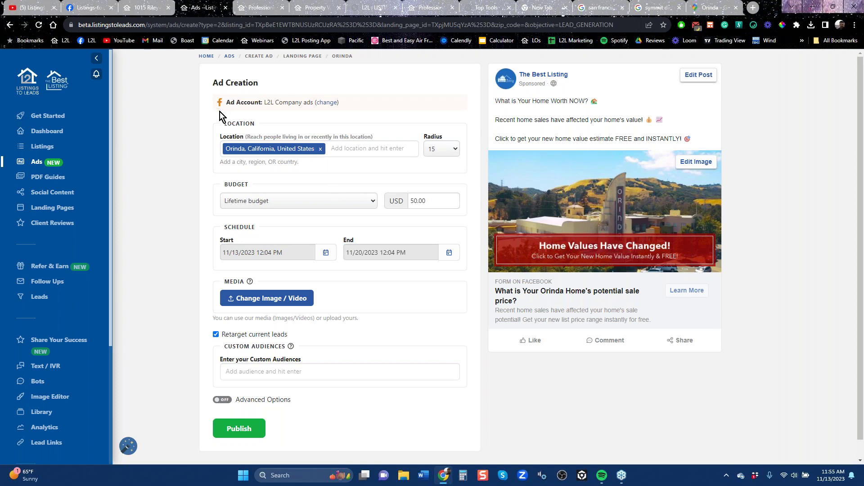
- Close the 1015 Riley Street tab, show Landing Pages, and close the Property Valuation tab
{"action": "left_click", "coordinate": [153, 7]}
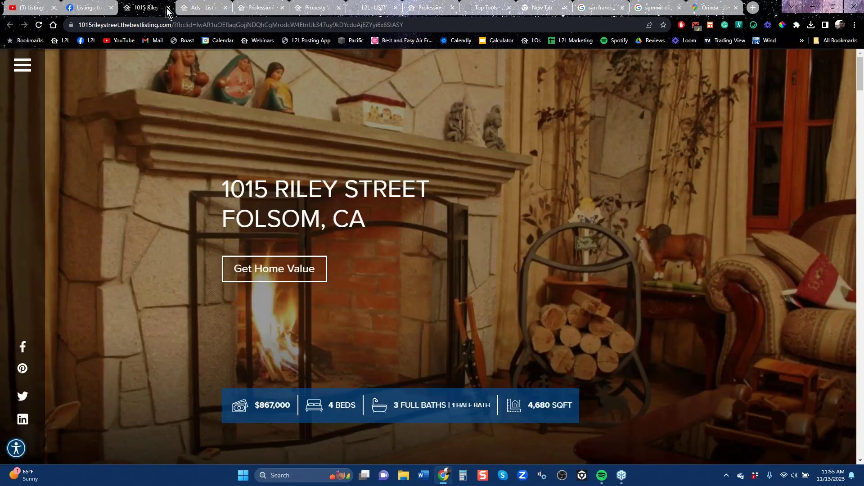
{"action": "left_click", "coordinate": [169, 8]}
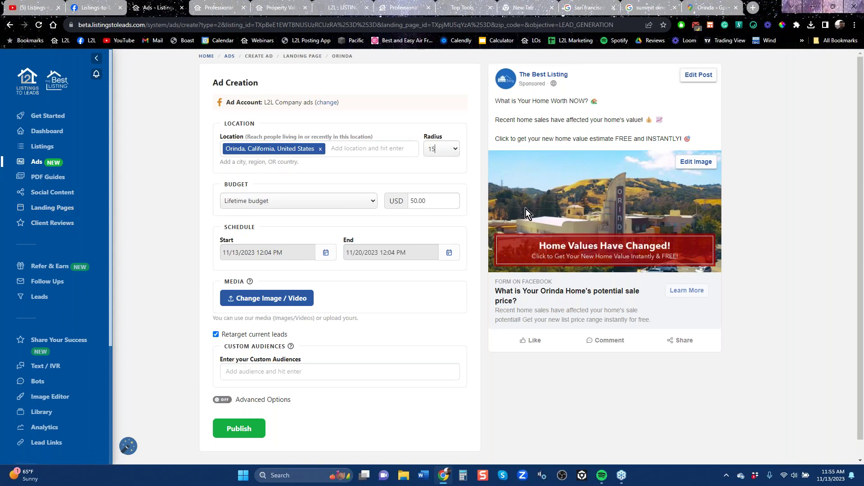
{"action": "left_click", "coordinate": [49, 212]}
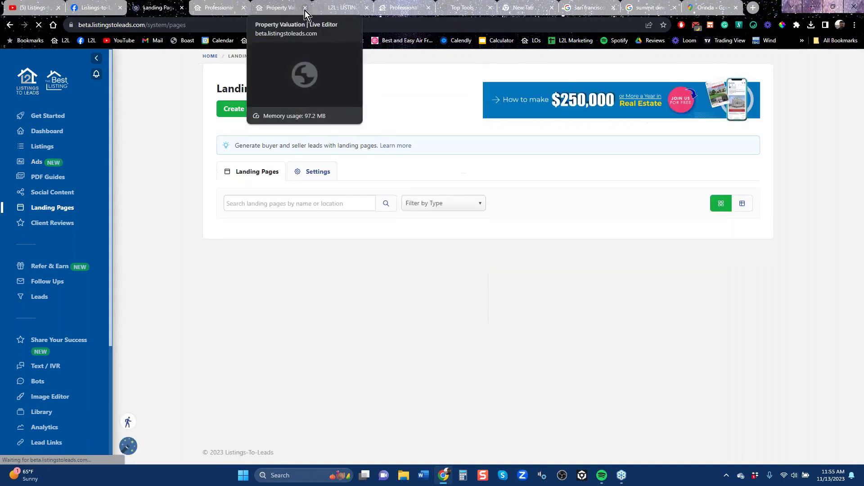
{"action": "left_click", "coordinate": [305, 7]}
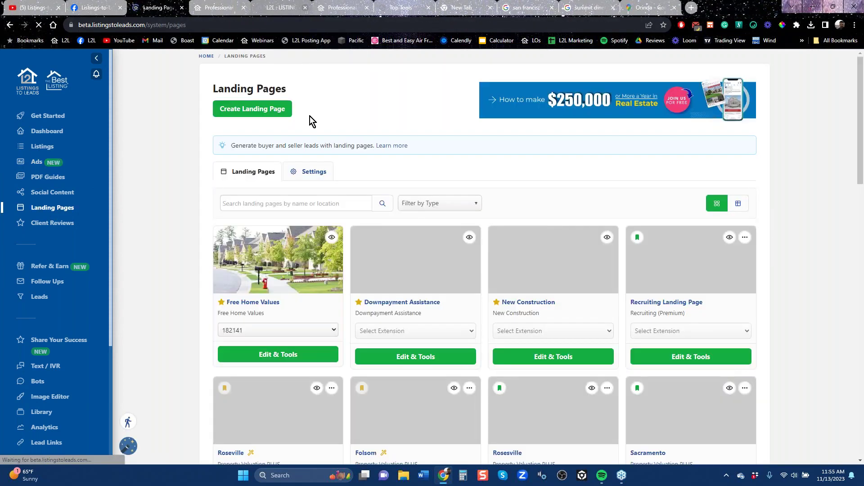
- Preview the live Free Home Values landing page, then go back to the Landing Pages list
{"action": "left_click", "coordinate": [331, 239]}
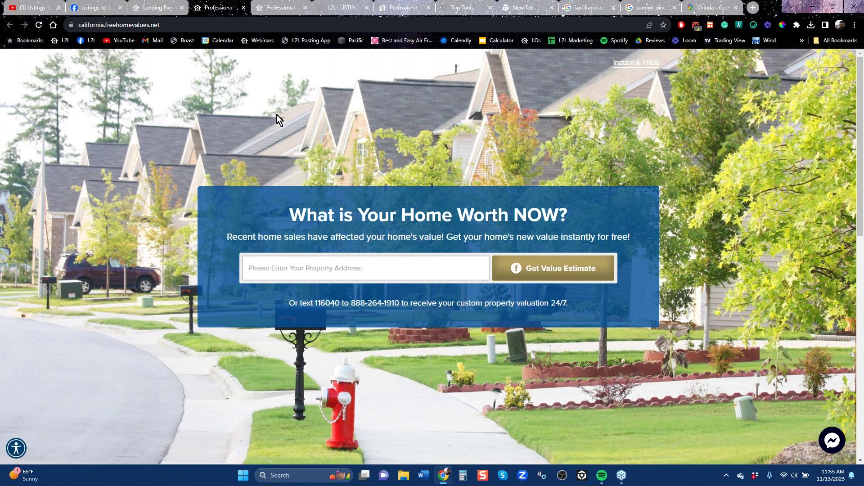
{"action": "left_click", "coordinate": [165, 7]}
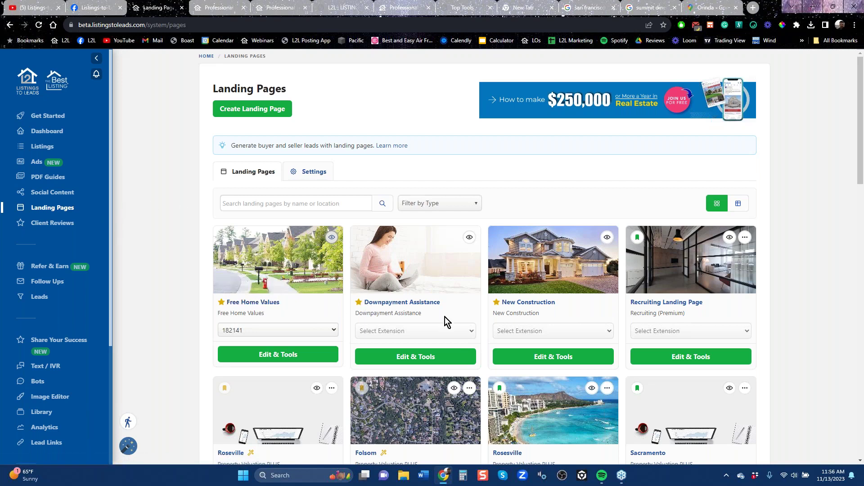
- Open the Ads dashboard, skim the Top Tools handout PDF, and return to the 11 campaigns
{"action": "left_click", "coordinate": [36, 163]}
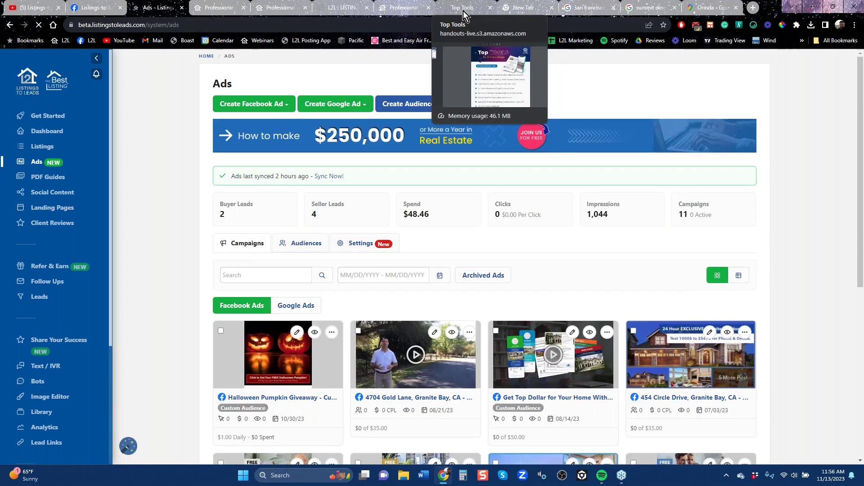
{"action": "left_click", "coordinate": [466, 8]}
{"action": "scroll", "coordinate": [500, 272], "scroll_direction": "down", "scroll_amount": 2}
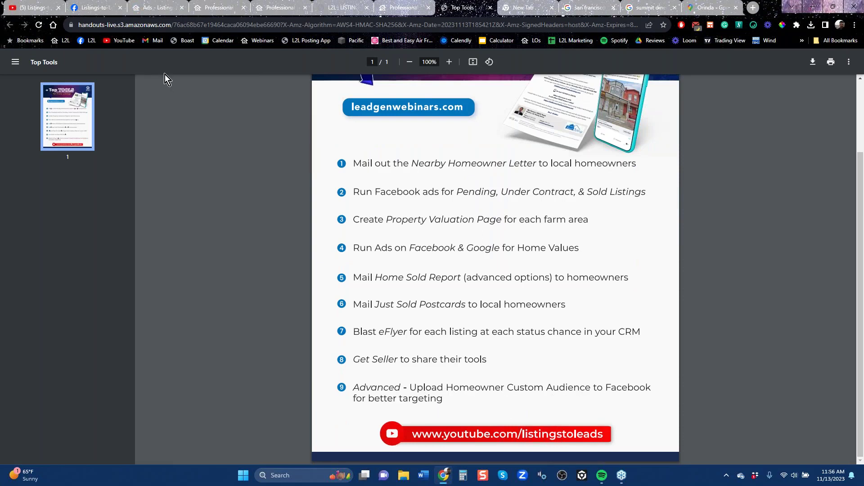
{"action": "left_click", "coordinate": [159, 8]}
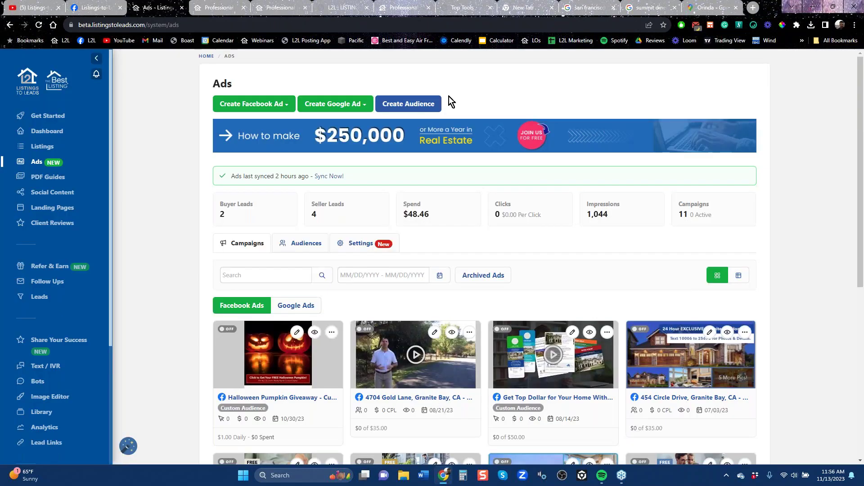
- Name a new custom audience 'Orinda Homeowners', noting the 1000-lead minimum and .csv/.xlsx file types
{"action": "left_click", "coordinate": [413, 110]}
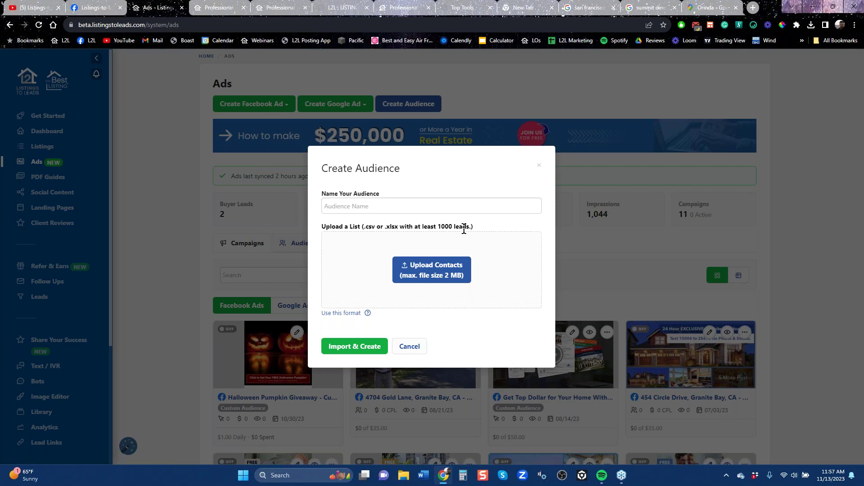
{"action": "left_click", "coordinate": [459, 211]}
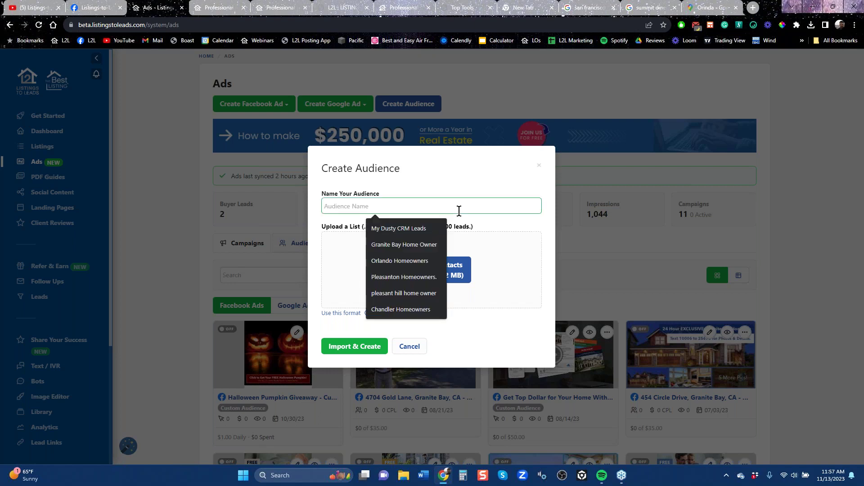
{"action": "type", "text": "Orinda"}
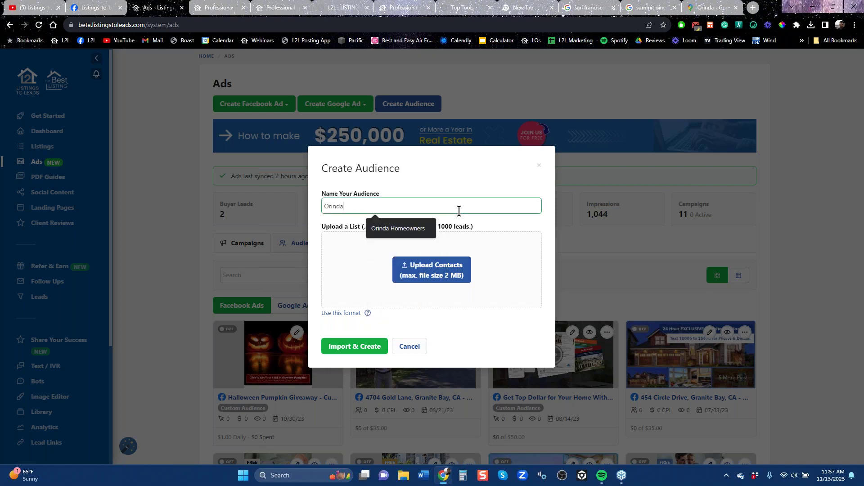
{"action": "key", "text": "Down"}
{"action": "key", "text": "Return"}
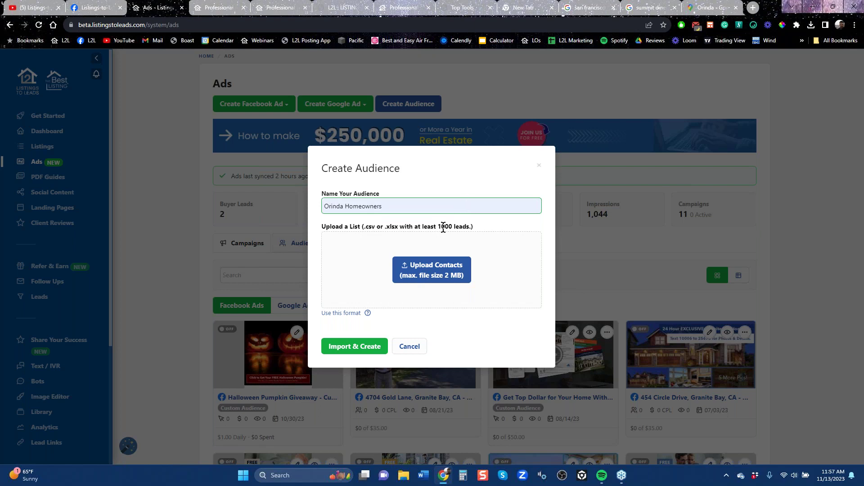
{"action": "left_click_drag", "start_coordinate": [436, 227], "coordinate": [480, 228]}
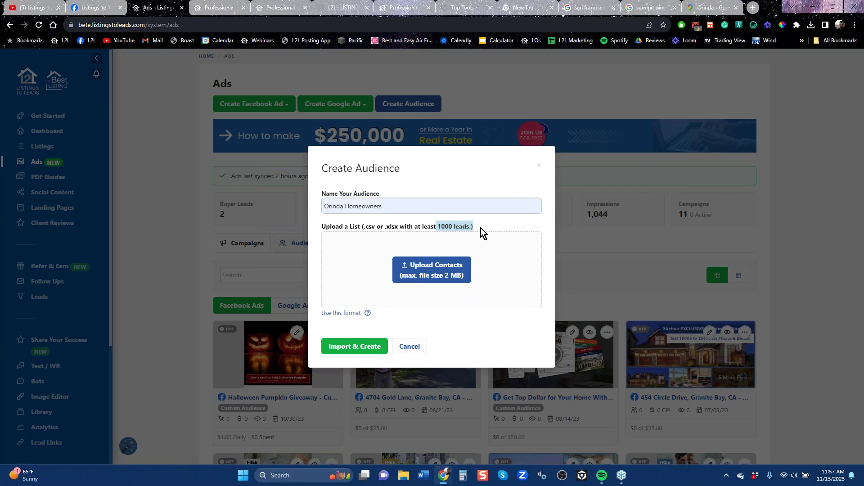
{"action": "left_click_drag", "start_coordinate": [366, 226], "coordinate": [474, 230]}
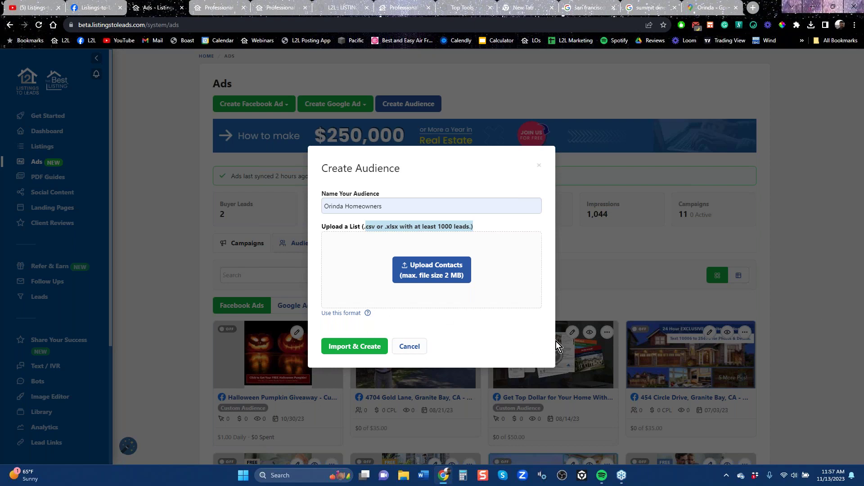
{"action": "mouse_move", "coordinate": [340, 317]}
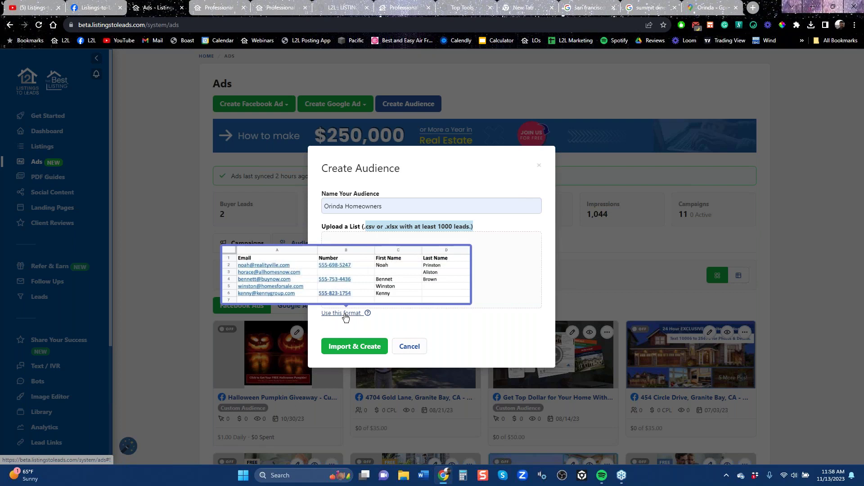
- Launch Excel and open the recent SM_FB_total farm custom_Audience workbook
{"action": "mouse_move", "coordinate": [611, 481]}
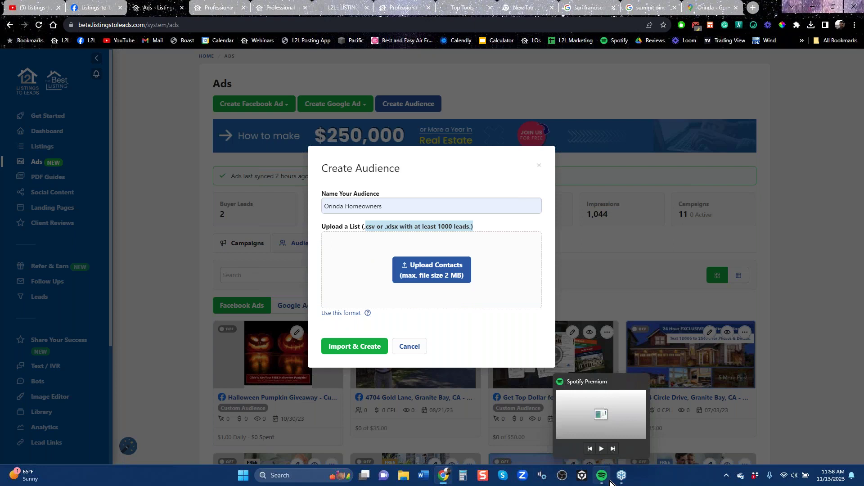
{"action": "left_click", "coordinate": [244, 476]}
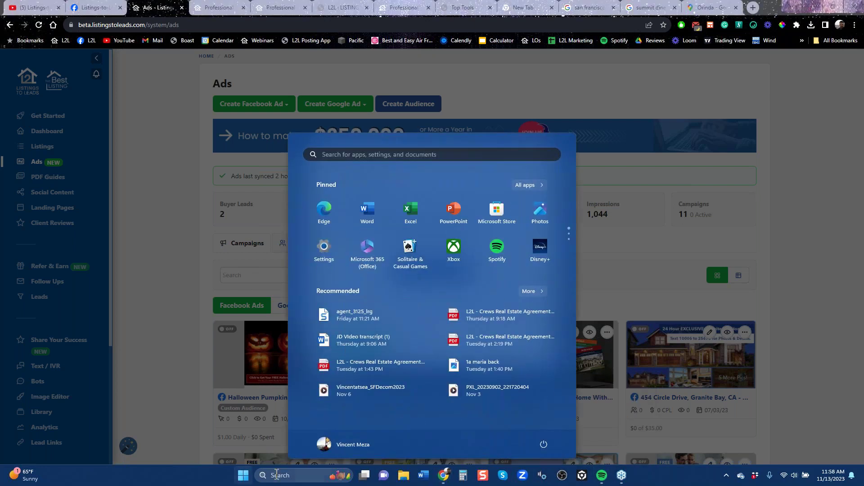
{"action": "left_click", "coordinate": [411, 210]}
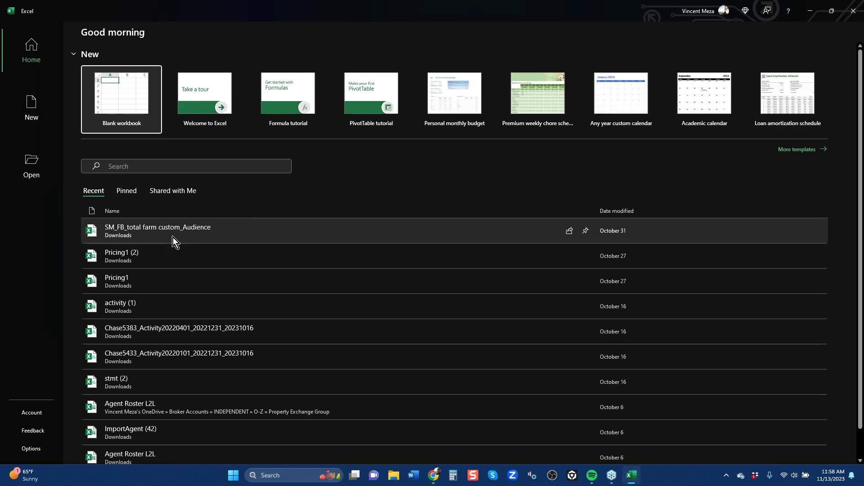
{"action": "left_click", "coordinate": [172, 234]}
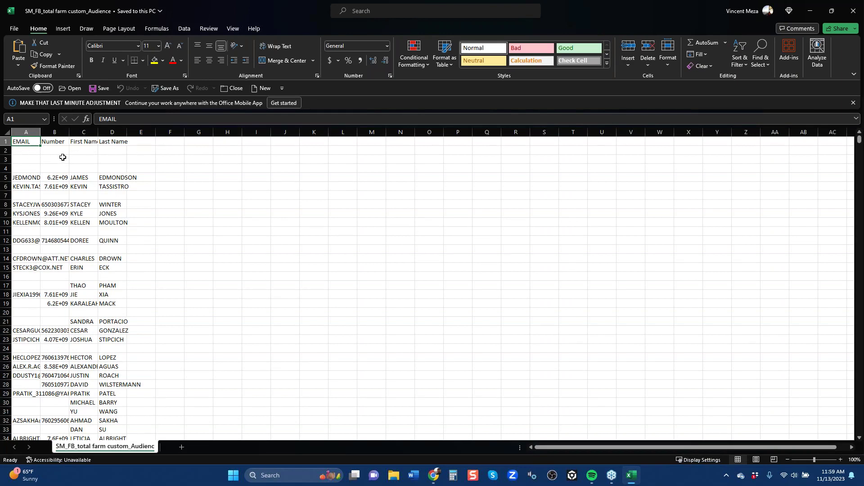
- Inspect the contact list's empty rows 2-4 and cells A21/B21, then minimize Excel
{"action": "left_click", "coordinate": [18, 150]}
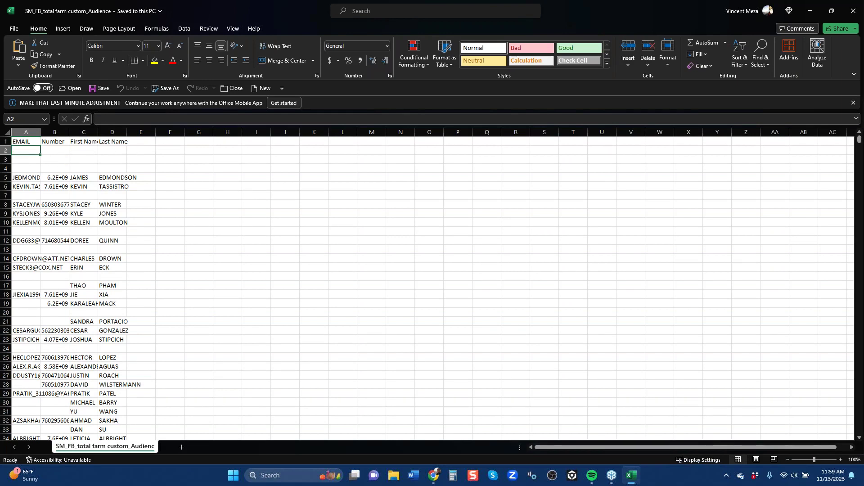
{"action": "left_click", "coordinate": [5, 150]}
{"action": "left_click", "coordinate": [6, 160]}
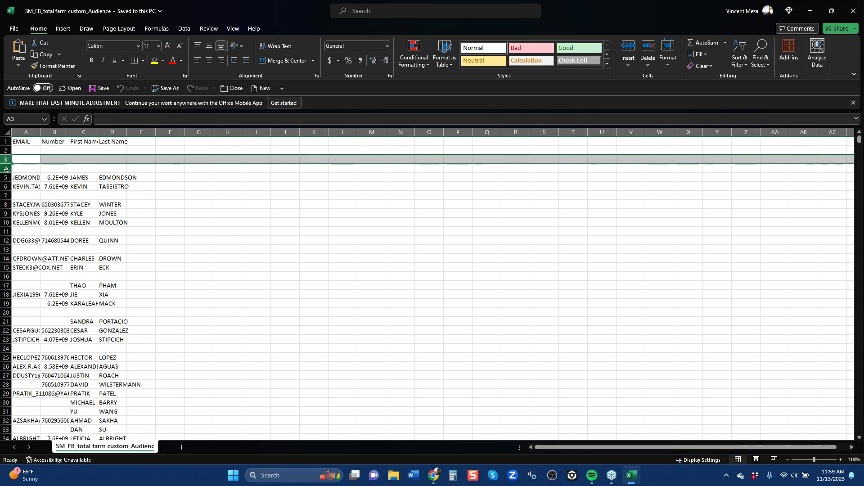
{"action": "left_click", "coordinate": [6, 168]}
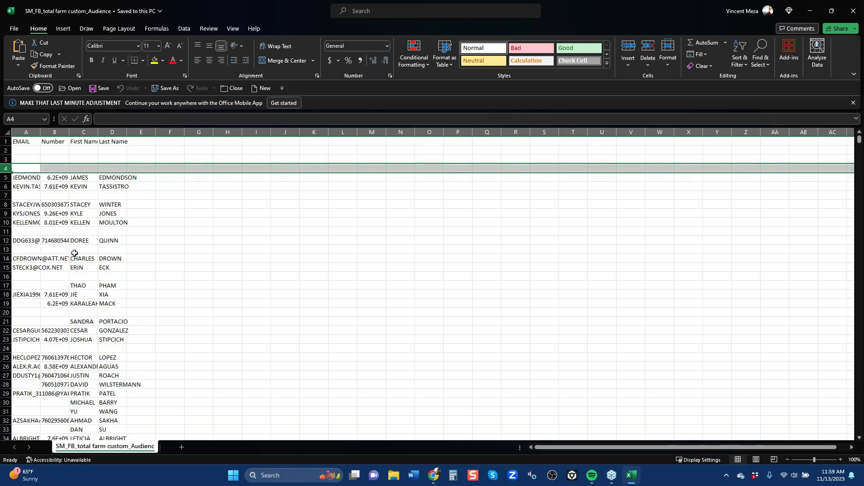
{"action": "left_click", "coordinate": [56, 323]}
{"action": "left_click", "coordinate": [29, 323]}
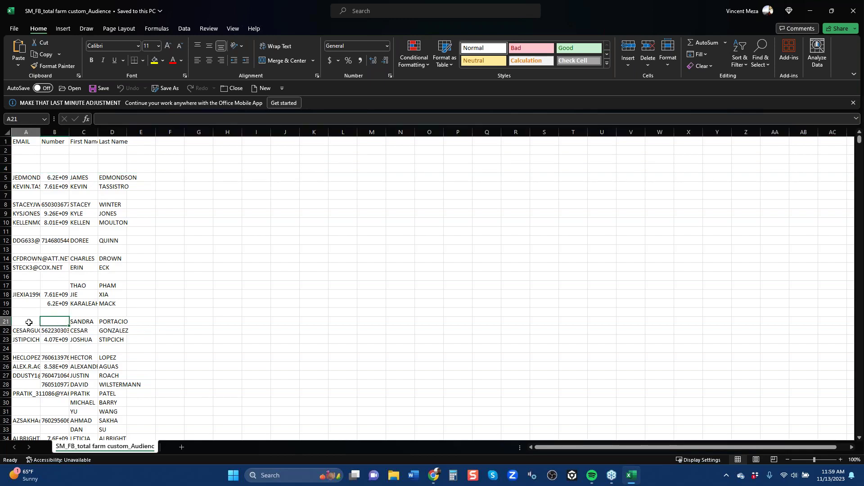
{"action": "left_click", "coordinate": [54, 324]}
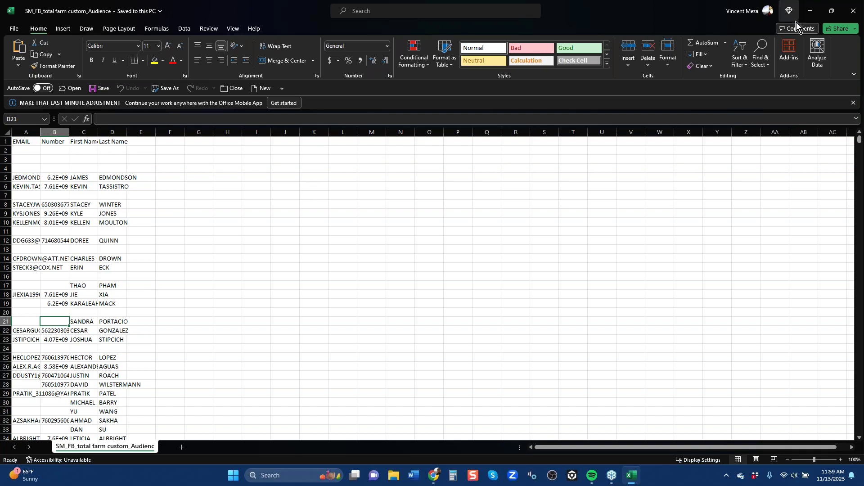
{"action": "left_click", "coordinate": [809, 13]}
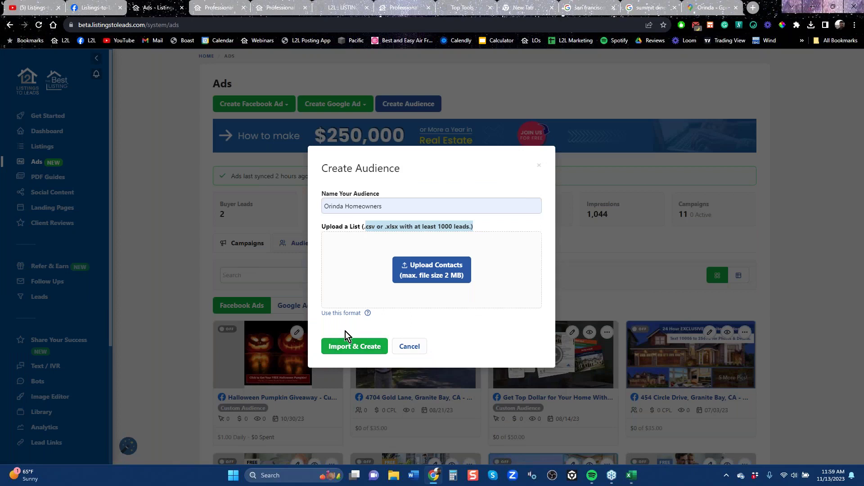
- Close the audience form and create a Facebook landing page ad for the Orinda page
{"action": "left_click", "coordinate": [539, 166]}
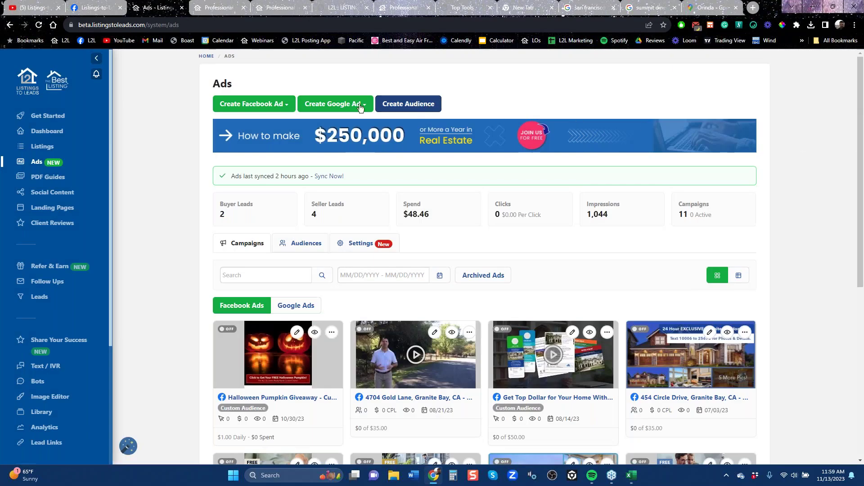
{"action": "left_click", "coordinate": [263, 106]}
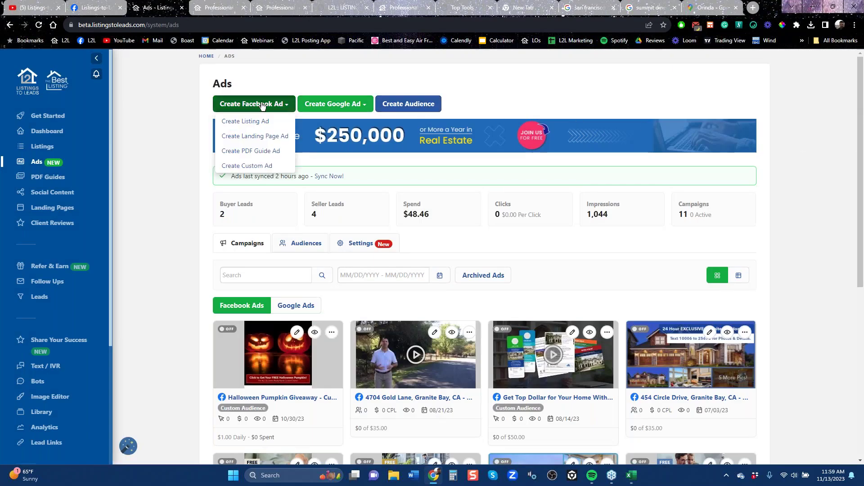
{"action": "left_click", "coordinate": [264, 136]}
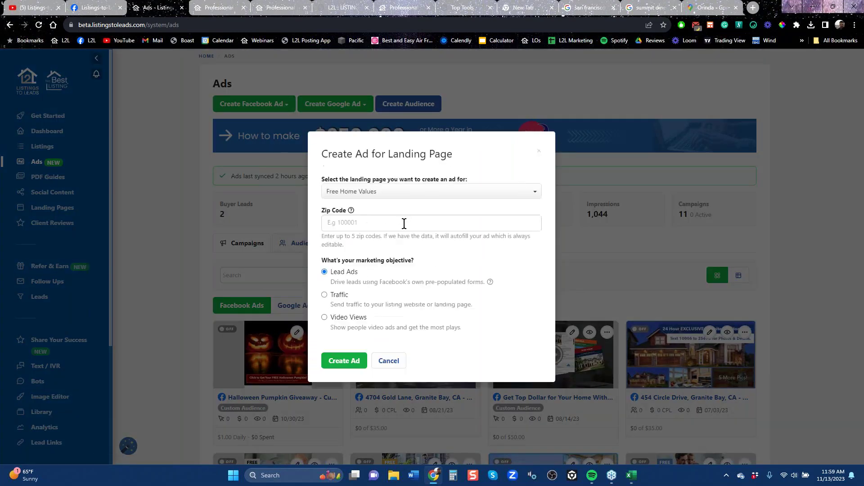
{"action": "left_click", "coordinate": [394, 195]}
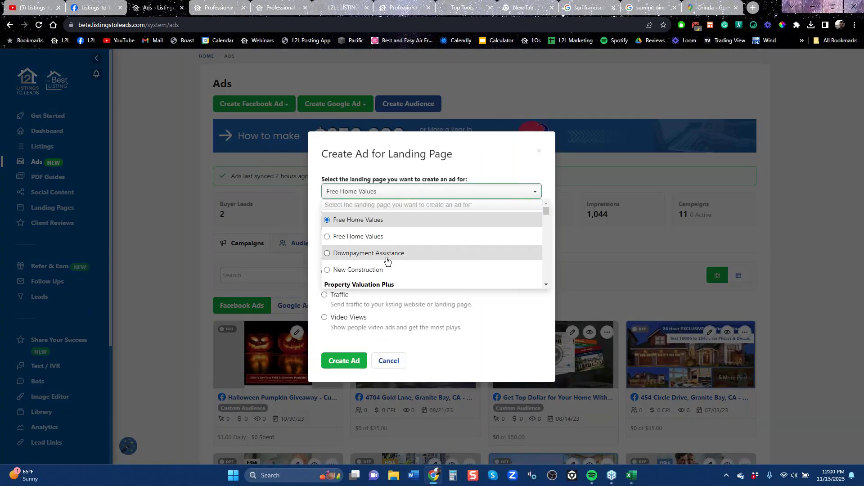
{"action": "left_click_drag", "start_coordinate": [546, 214], "coordinate": [545, 221]}
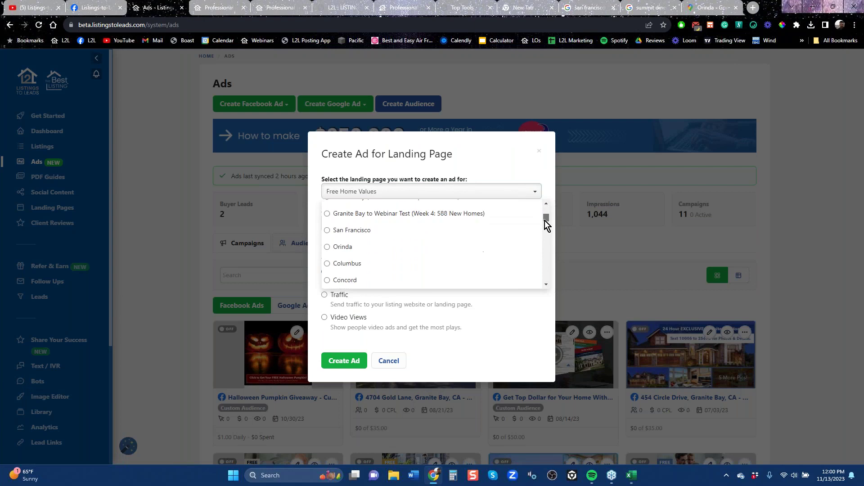
{"action": "left_click", "coordinate": [353, 251]}
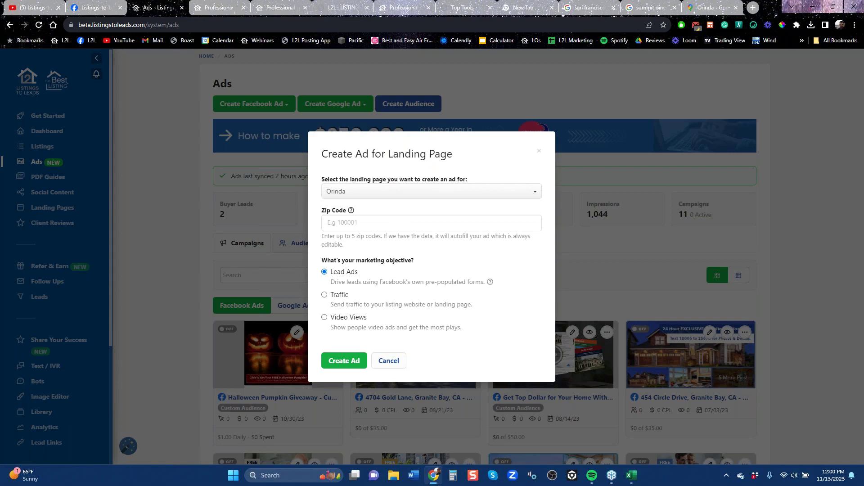
{"action": "left_click", "coordinate": [344, 362]}
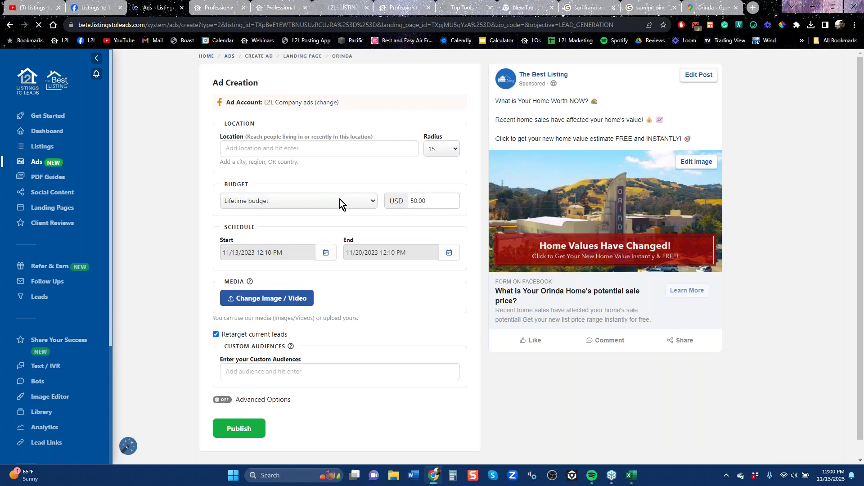
- Add 'L2L Custom Audience from CRM (CUSTOM)' to the Orinda ad, glancing at the Top Tools PDF
{"action": "left_click", "coordinate": [307, 147]}
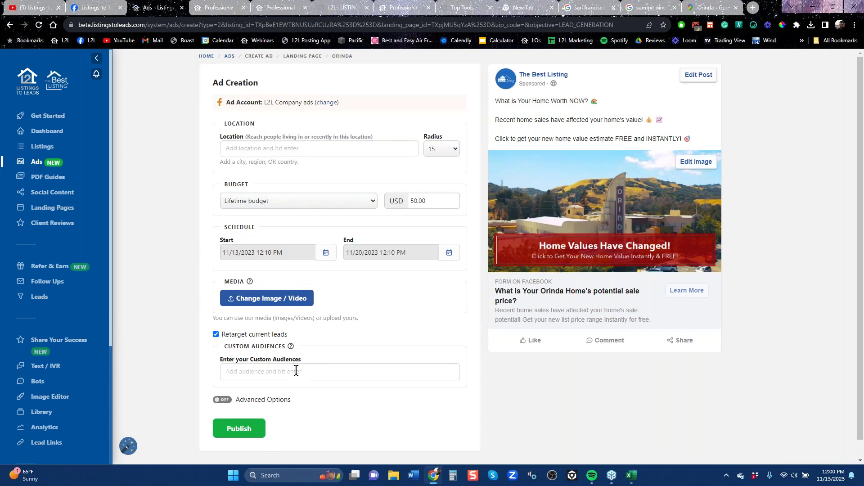
{"action": "type", "text": "l2l"}
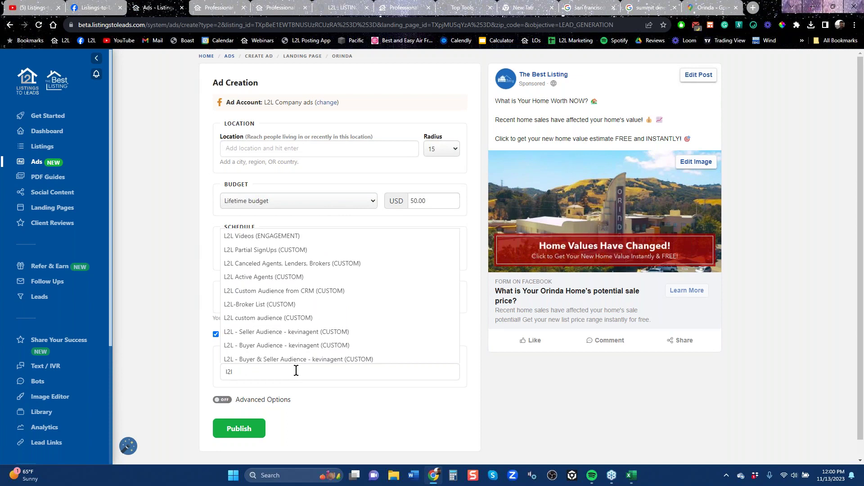
{"action": "left_click", "coordinate": [269, 292]}
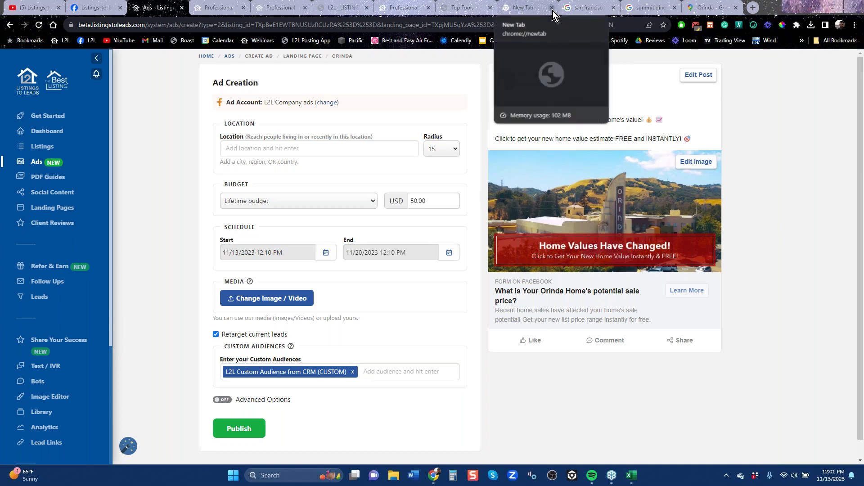
{"action": "left_click", "coordinate": [466, 12]}
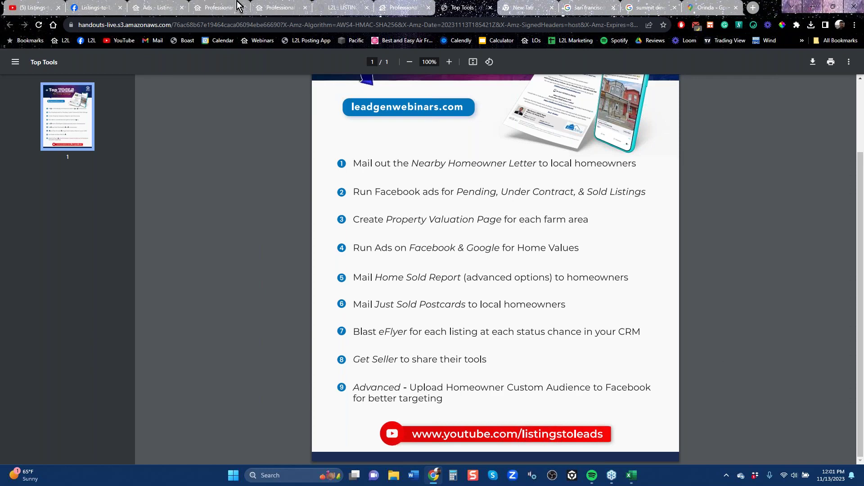
{"action": "left_click", "coordinate": [137, 7]}
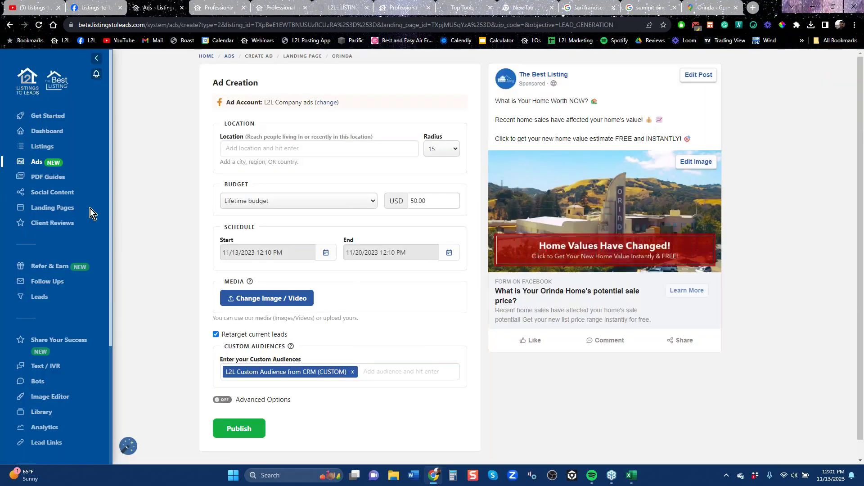
- Open Market Listing for 694 Douglas Blvd and dismiss the listing-sold feedback prompt
{"action": "left_click", "coordinate": [40, 152]}
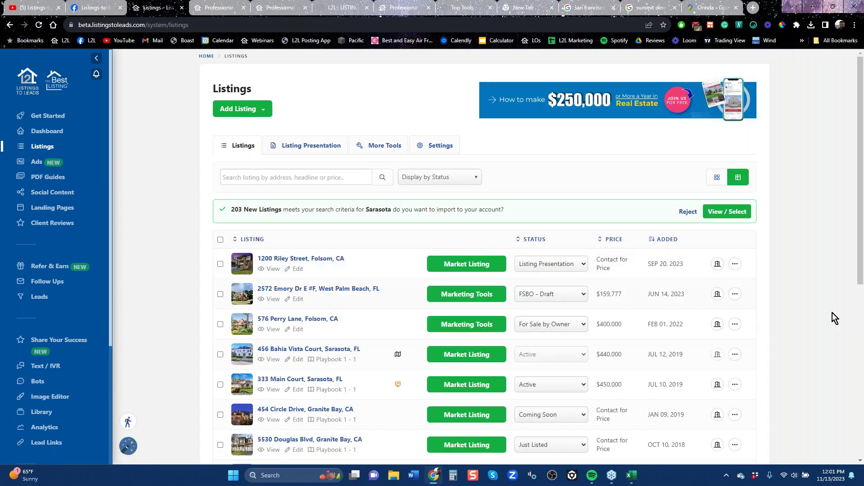
{"action": "left_click_drag", "start_coordinate": [861, 205], "coordinate": [861, 269]}
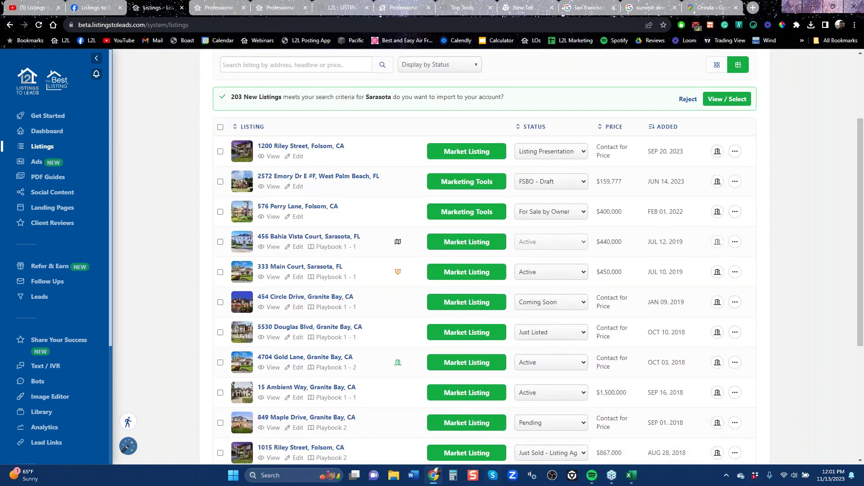
{"action": "scroll", "coordinate": [464, 445], "scroll_direction": "down", "scroll_amount": 5}
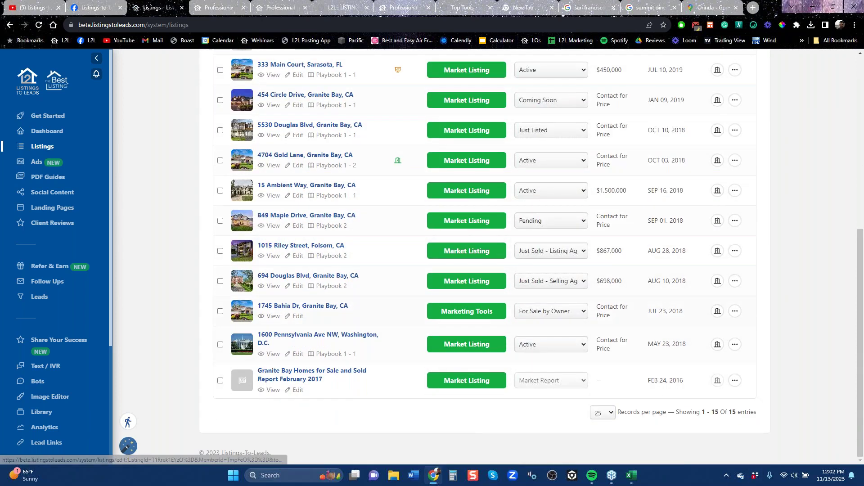
{"action": "left_click", "coordinate": [457, 284]}
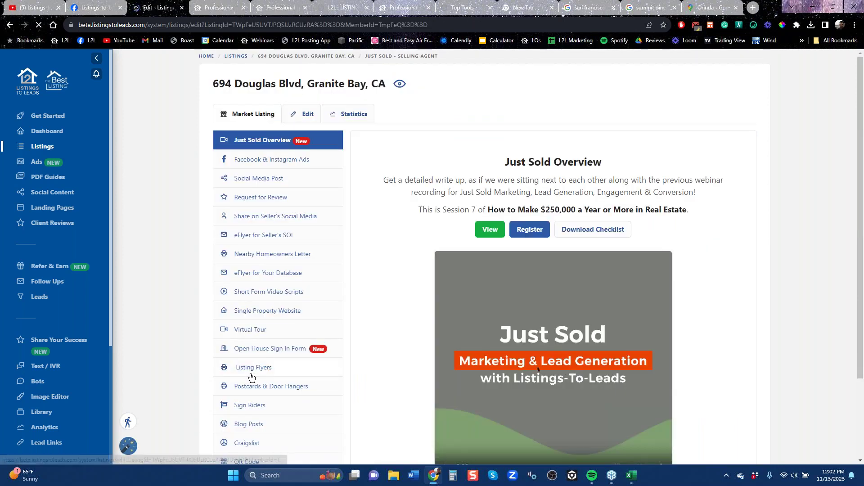
{"action": "scroll", "coordinate": [252, 377], "scroll_direction": "down", "scroll_amount": 2}
{"action": "left_click", "coordinate": [557, 231]}
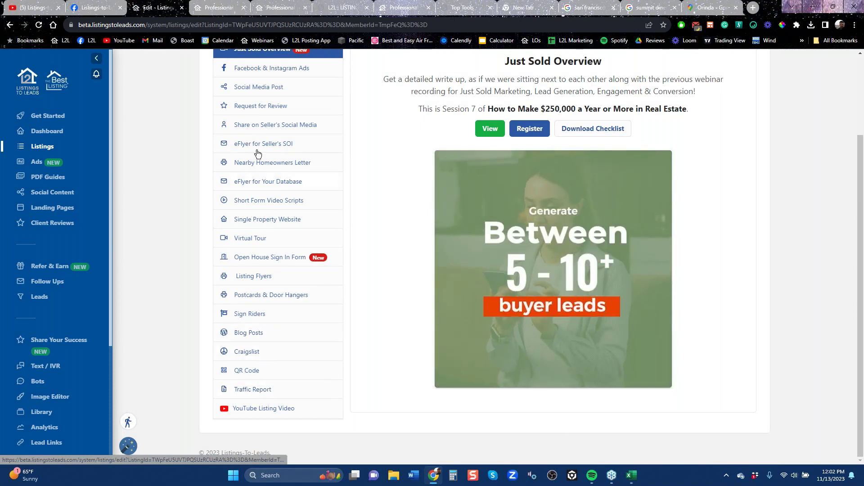
- Copy the full Share on Seller's Social Media post text
{"action": "left_click", "coordinate": [255, 126]}
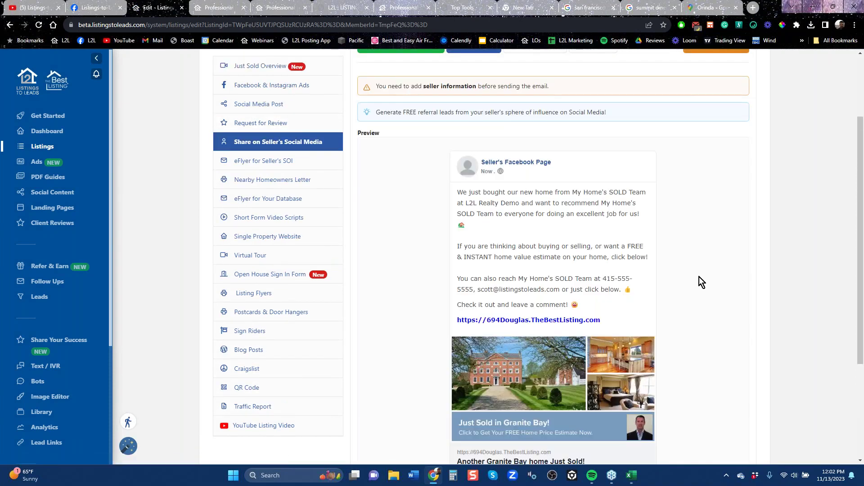
{"action": "left_click_drag", "start_coordinate": [615, 325], "coordinate": [459, 193]}
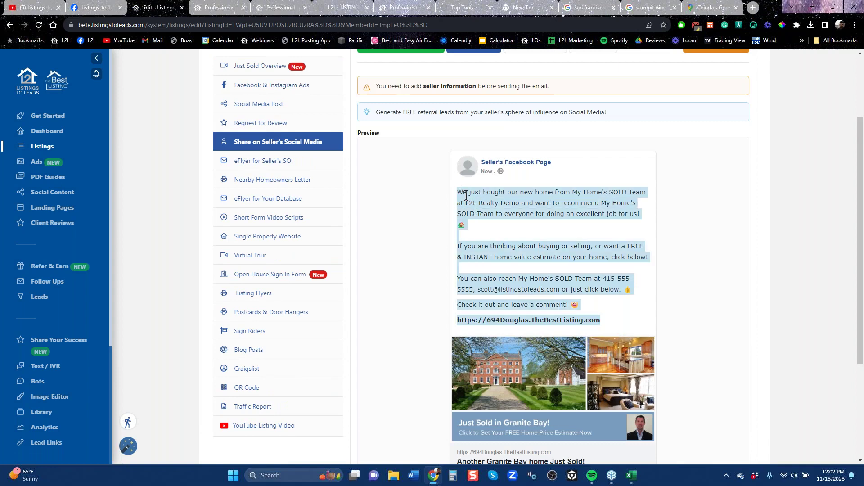
{"action": "right_click", "coordinate": [463, 191]}
{"action": "left_click", "coordinate": [499, 204]}
- Paste the copied Just Sold in Granite Bay text into a new Facebook home-feed post and publish it
{"action": "left_click", "coordinate": [92, 8]}
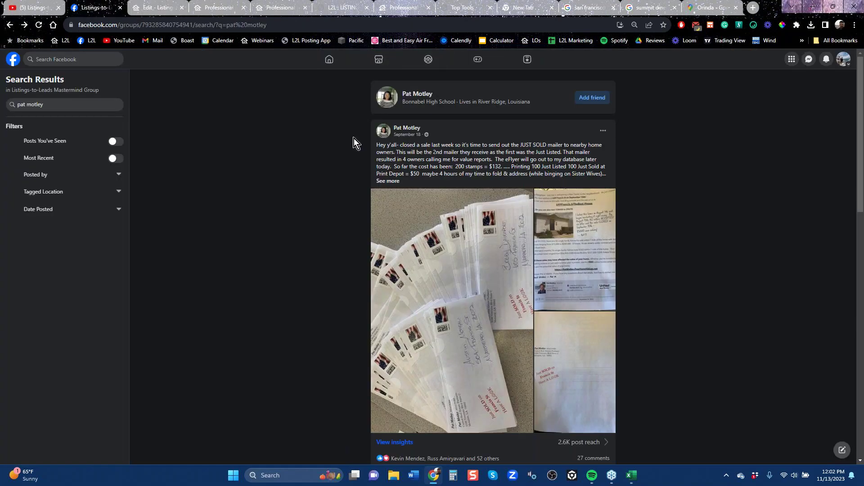
{"action": "left_click", "coordinate": [329, 62]}
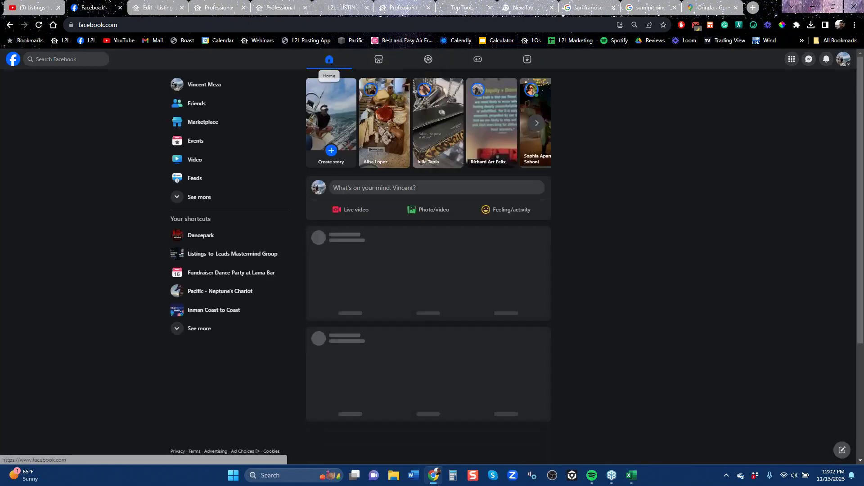
{"action": "left_click", "coordinate": [364, 189]}
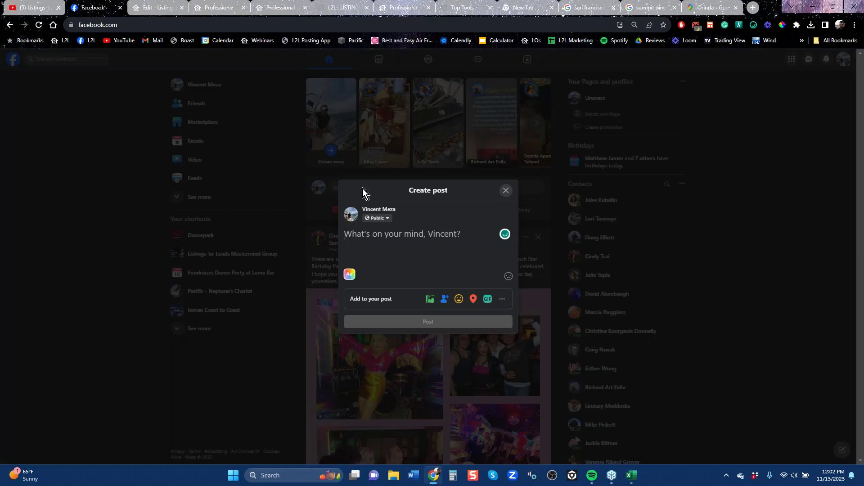
{"action": "right_click", "coordinate": [363, 235]}
{"action": "left_click", "coordinate": [399, 301]}
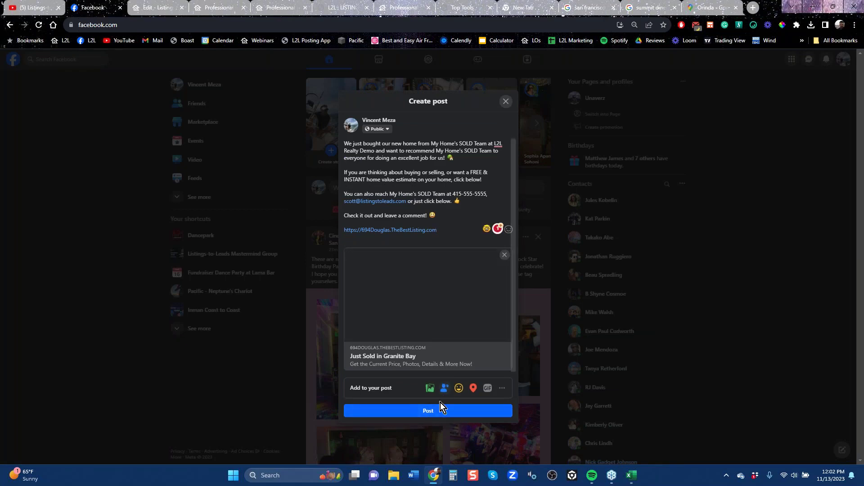
{"action": "left_click", "coordinate": [439, 420]}
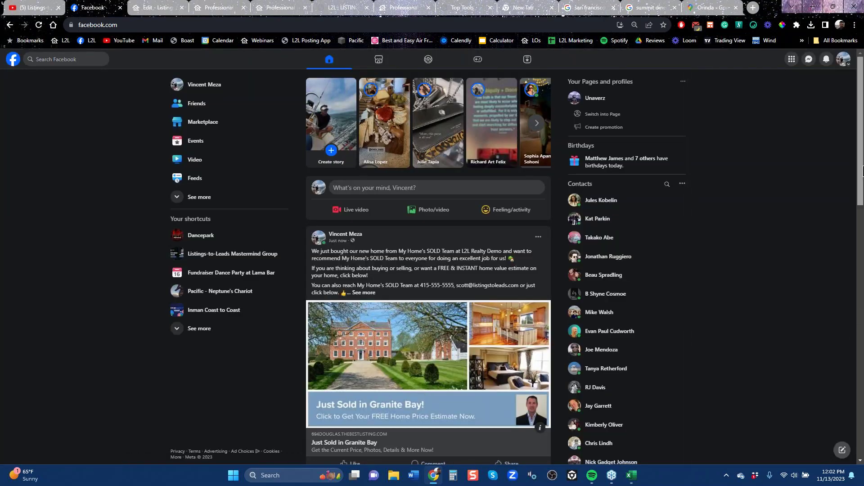
- Scroll to the new post and open its 694 Douglas Blvd listing link preview
{"action": "scroll", "coordinate": [860, 180], "scroll_direction": "down", "scroll_amount": 2}
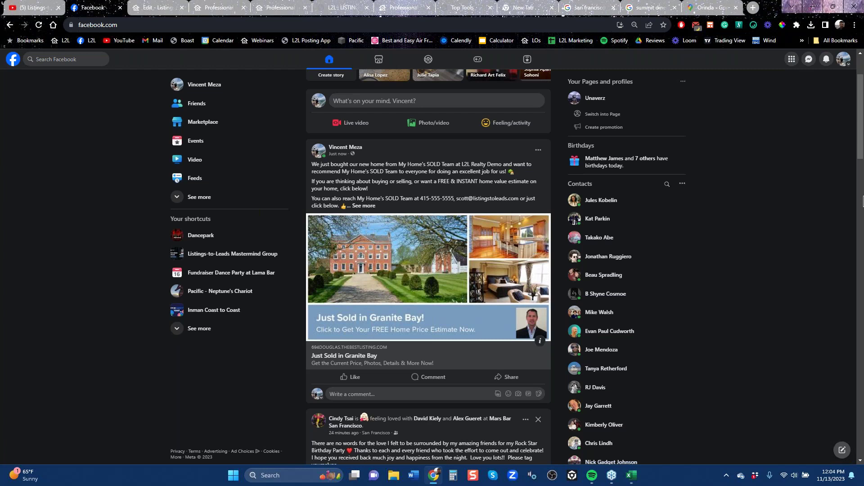
{"action": "left_click", "coordinate": [426, 242]}
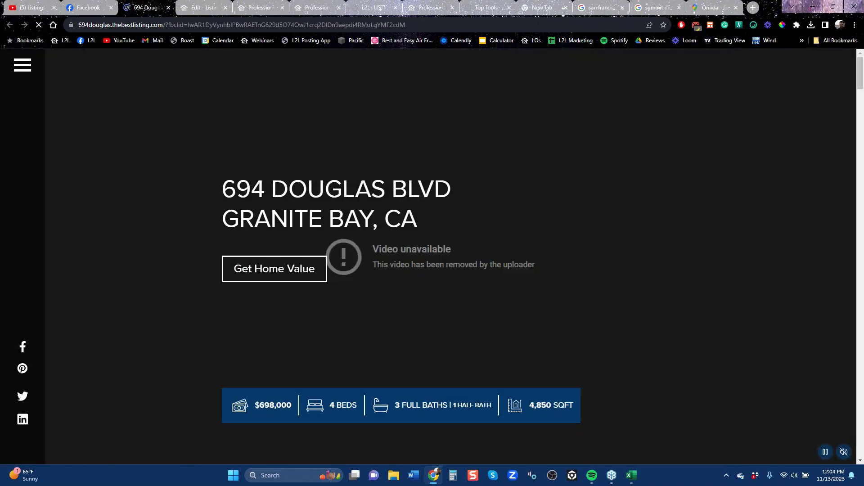
- Scroll through the 694 Douglas listing site, then return to the listing editor's seller share preview
{"action": "scroll", "coordinate": [434, 241], "scroll_direction": "down", "scroll_amount": 5}
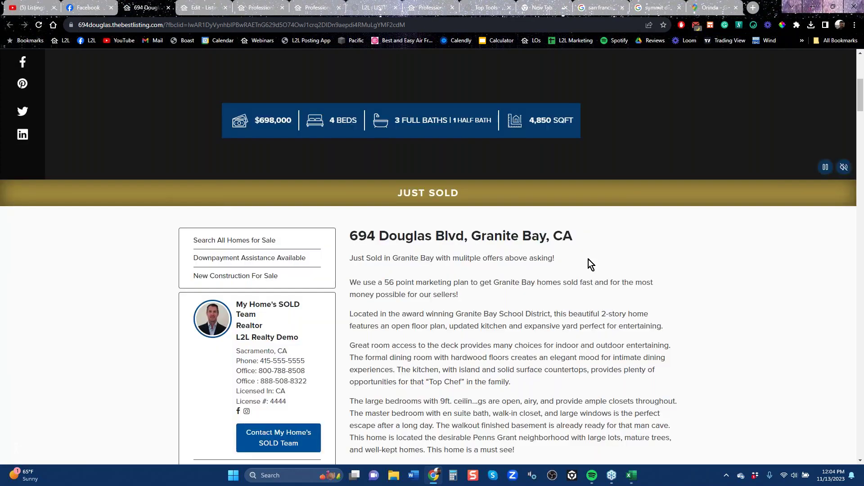
{"action": "scroll", "coordinate": [668, 281], "scroll_direction": "down", "scroll_amount": 12}
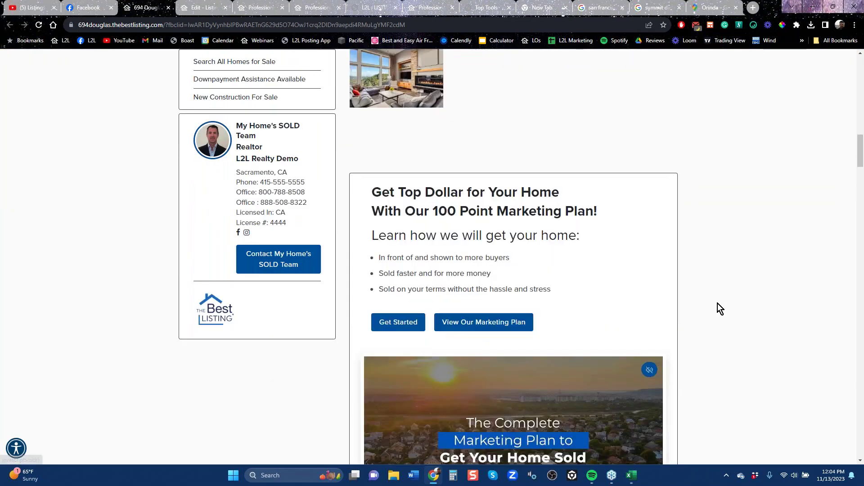
{"action": "scroll", "coordinate": [718, 304], "scroll_direction": "down", "scroll_amount": 5}
{"action": "key", "text": "Home"}
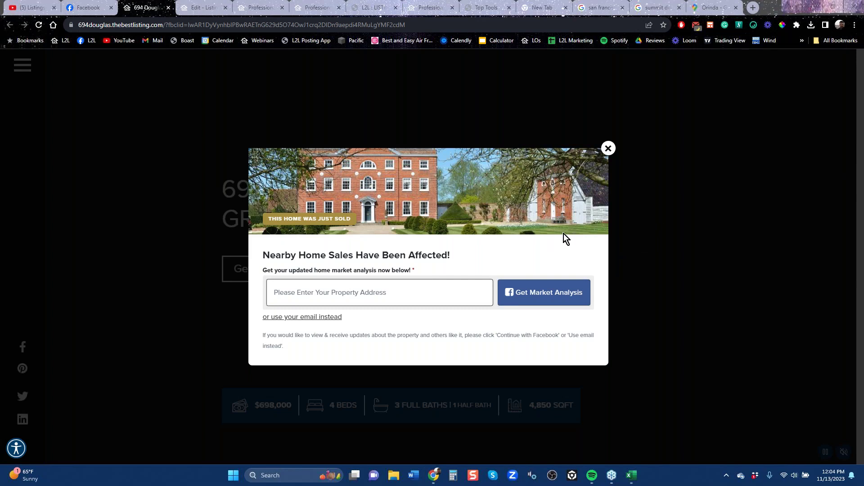
{"action": "left_click", "coordinate": [204, 11]}
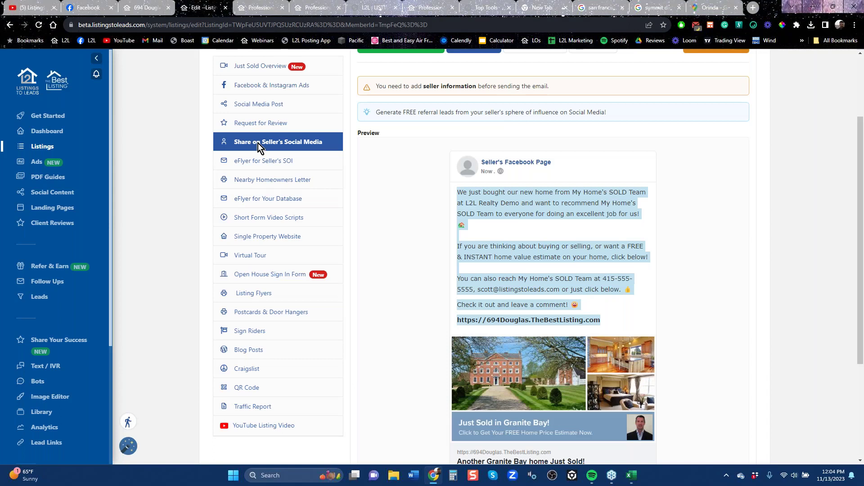
- Dismiss the 694 Douglas Add Seller Information form unsaved and go back to the Listings overview
{"action": "scroll", "coordinate": [288, 148], "scroll_direction": "up", "scroll_amount": 2}
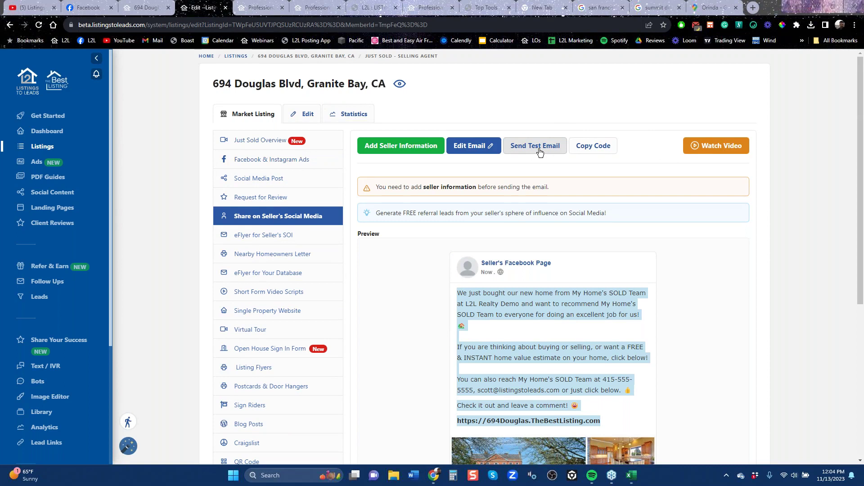
{"action": "left_click", "coordinate": [411, 145]}
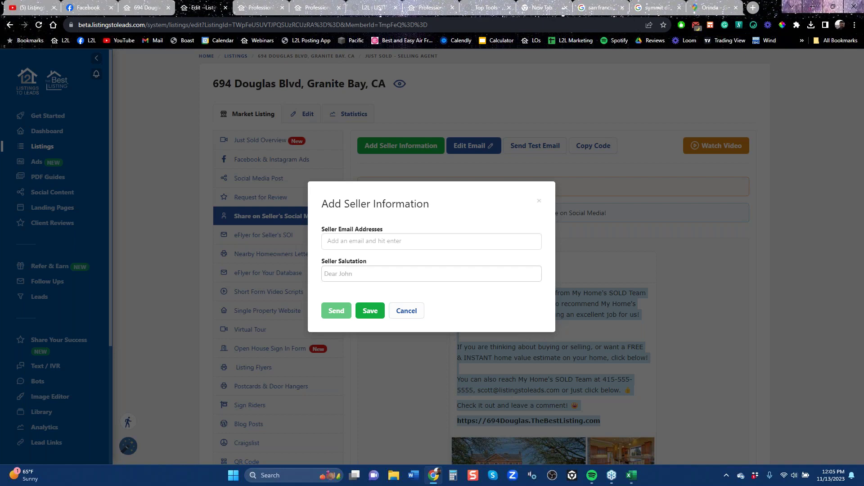
{"action": "left_click", "coordinate": [538, 202]}
{"action": "left_click", "coordinate": [46, 148]}
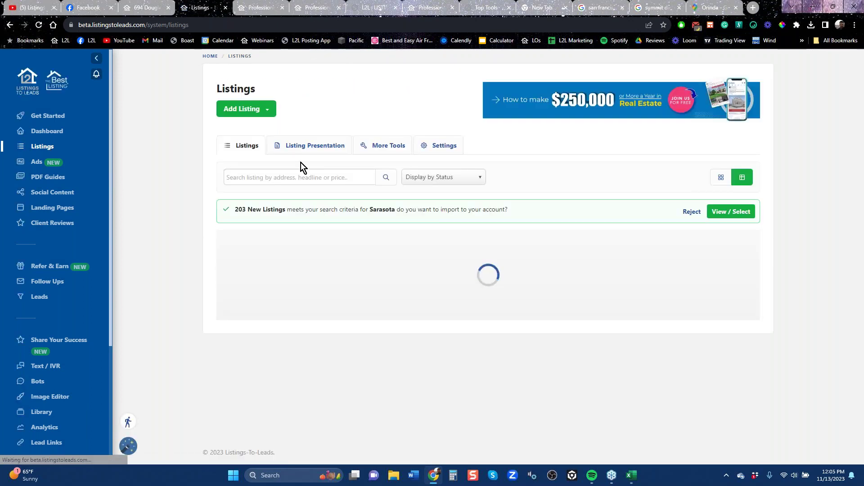
- Download the Property Marketing Plan (PDF) from Listing Presentation and open the downloaded report
{"action": "left_click", "coordinate": [305, 147]}
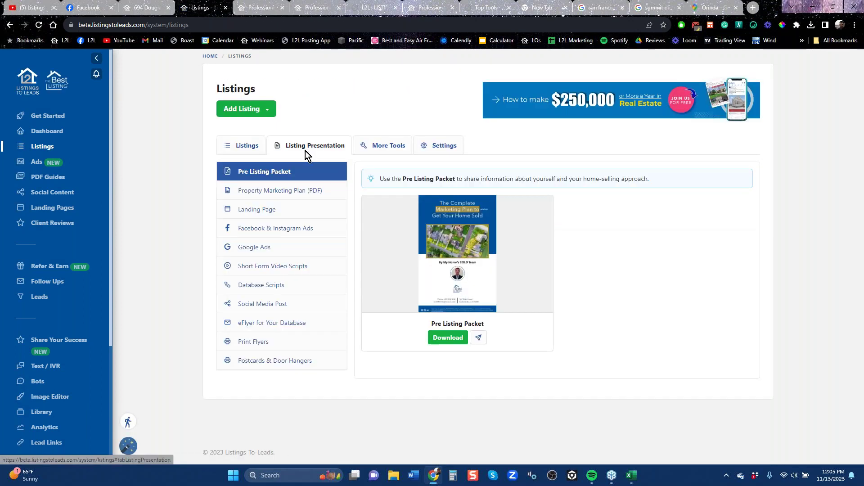
{"action": "left_click", "coordinate": [278, 192]}
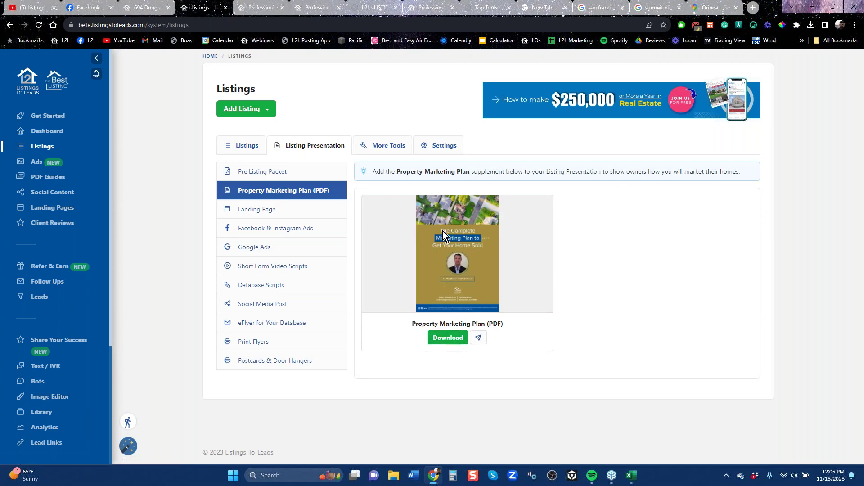
{"action": "left_click", "coordinate": [450, 341]}
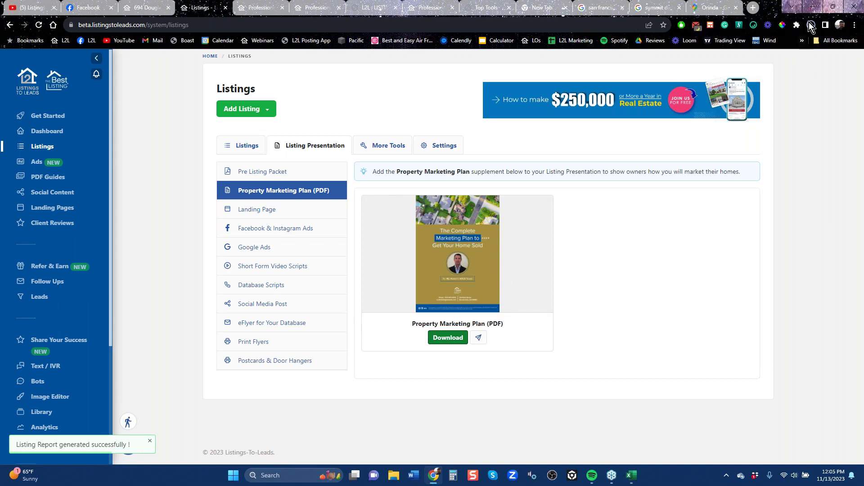
{"action": "left_click", "coordinate": [721, 46]}
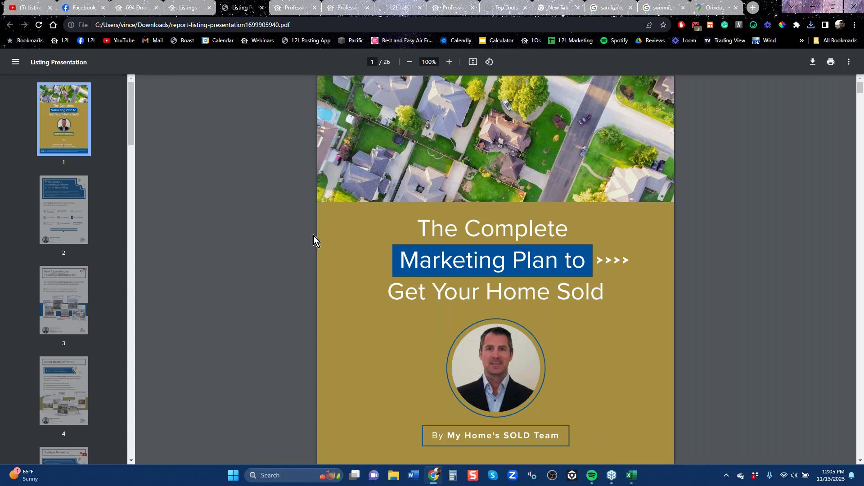
- Page through the report from page 2 to the Listing Flyers for Buyers! page
{"action": "left_click", "coordinate": [75, 225]}
{"action": "left_click", "coordinate": [64, 308]}
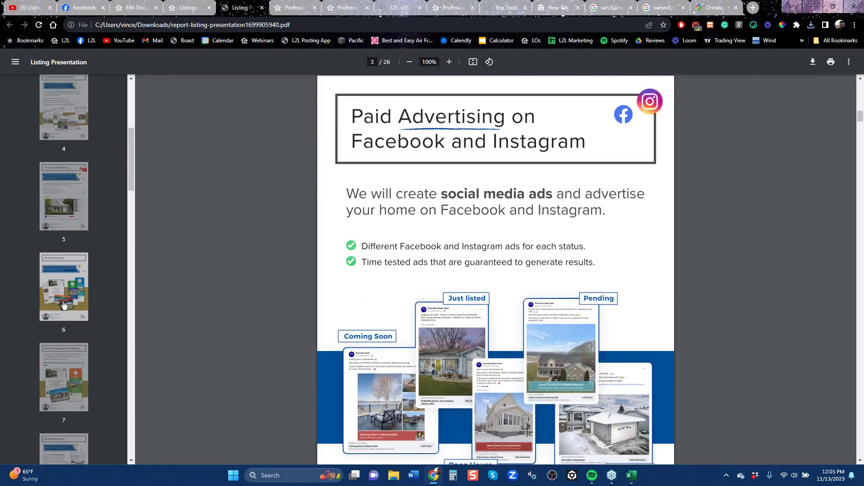
{"action": "scroll", "coordinate": [63, 308], "scroll_direction": "down", "scroll_amount": 5}
{"action": "left_click", "coordinate": [63, 308]}
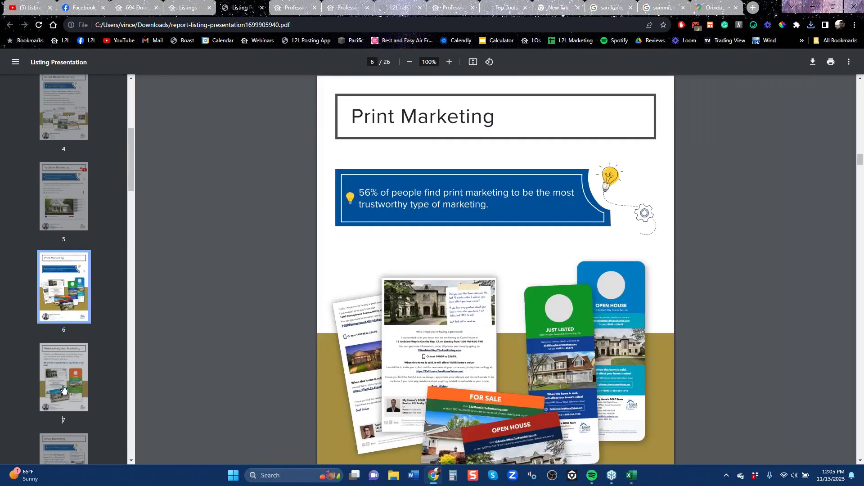
{"action": "left_click", "coordinate": [63, 366]}
{"action": "scroll", "coordinate": [64, 382], "scroll_direction": "down", "scroll_amount": 5}
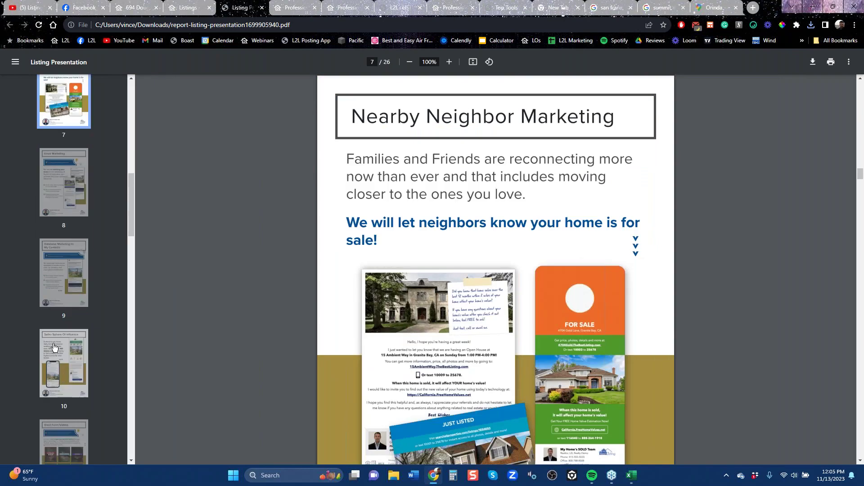
{"action": "left_click", "coordinate": [58, 283]}
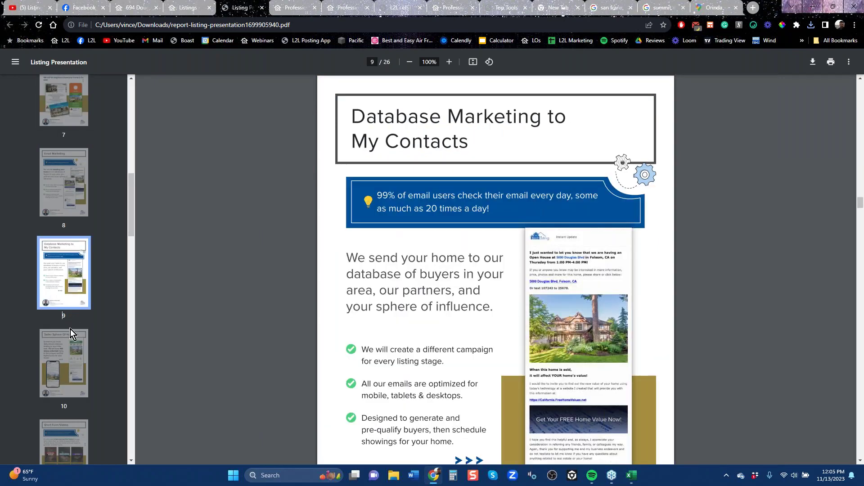
{"action": "scroll", "coordinate": [66, 371], "scroll_direction": "down", "scroll_amount": 6}
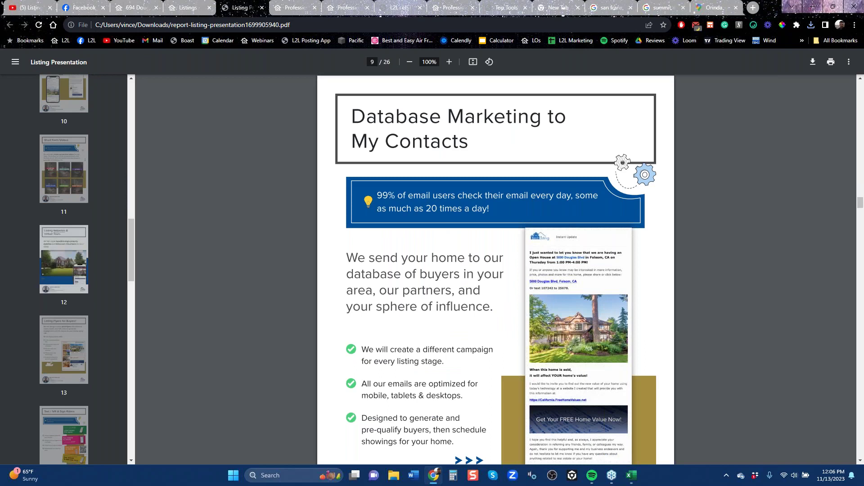
{"action": "left_click", "coordinate": [64, 274]}
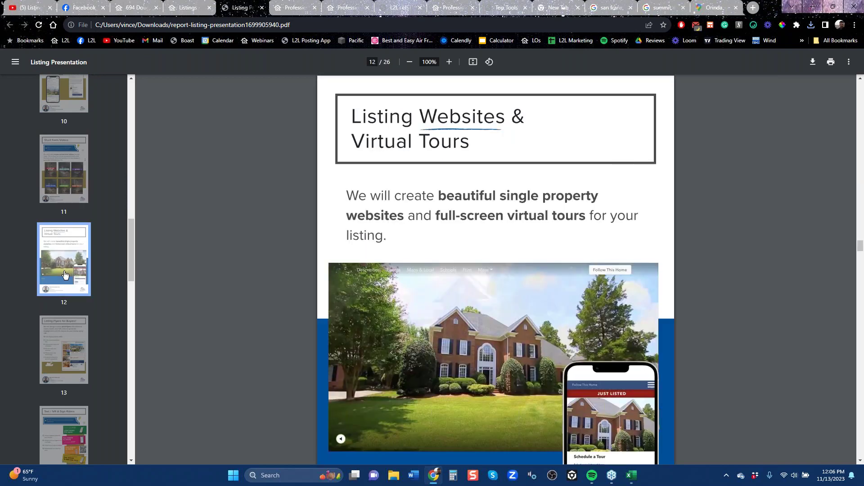
{"action": "left_click", "coordinate": [62, 333]}
- Review the QR Codes, Reach & Frequency, Coming Soon, Just Listed, Pending and Just Sold pages
{"action": "scroll", "coordinate": [69, 370], "scroll_direction": "down", "scroll_amount": 6}
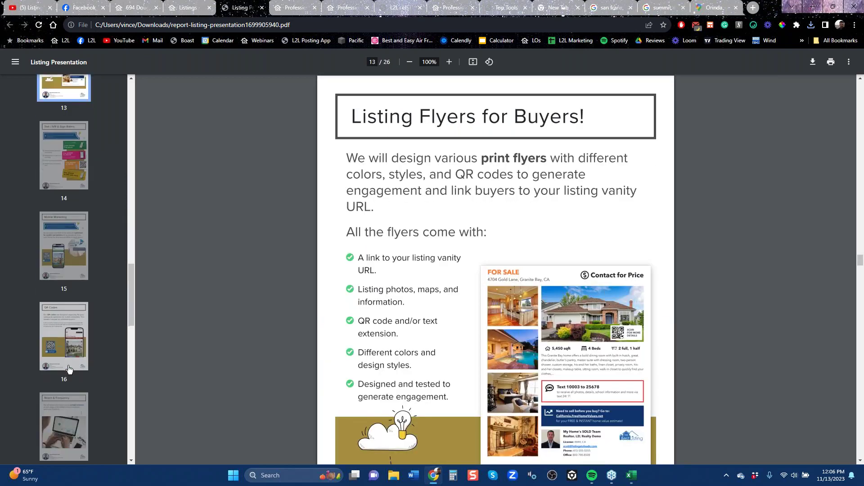
{"action": "left_click", "coordinate": [68, 356]}
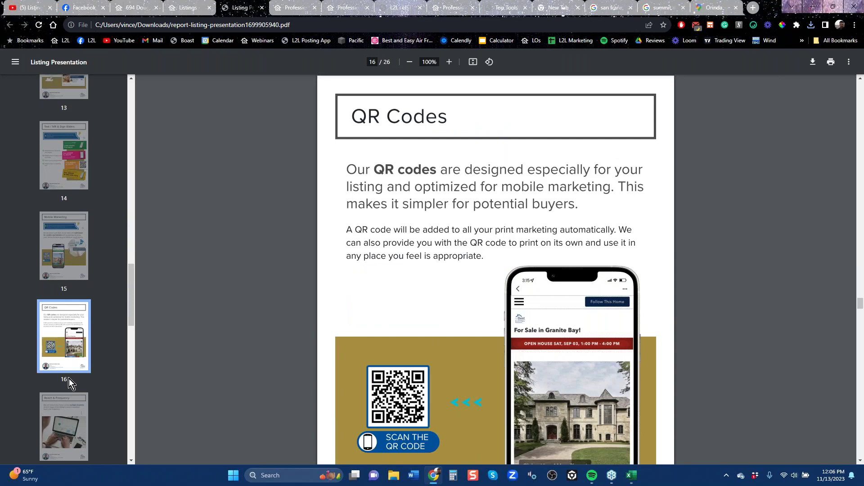
{"action": "left_click", "coordinate": [63, 433]}
{"action": "scroll", "coordinate": [84, 277], "scroll_direction": "down", "scroll_amount": 6}
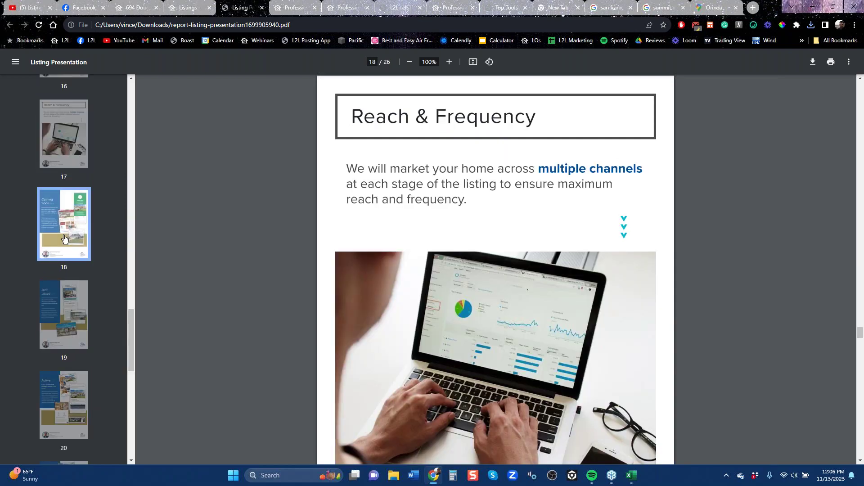
{"action": "left_click", "coordinate": [65, 240]}
{"action": "left_click", "coordinate": [69, 305]}
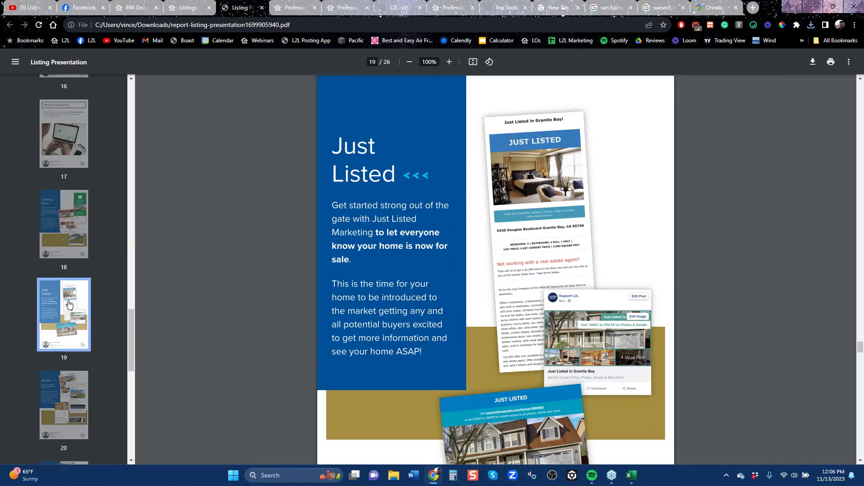
{"action": "scroll", "coordinate": [67, 311], "scroll_direction": "down", "scroll_amount": 6}
{"action": "left_click", "coordinate": [66, 317]}
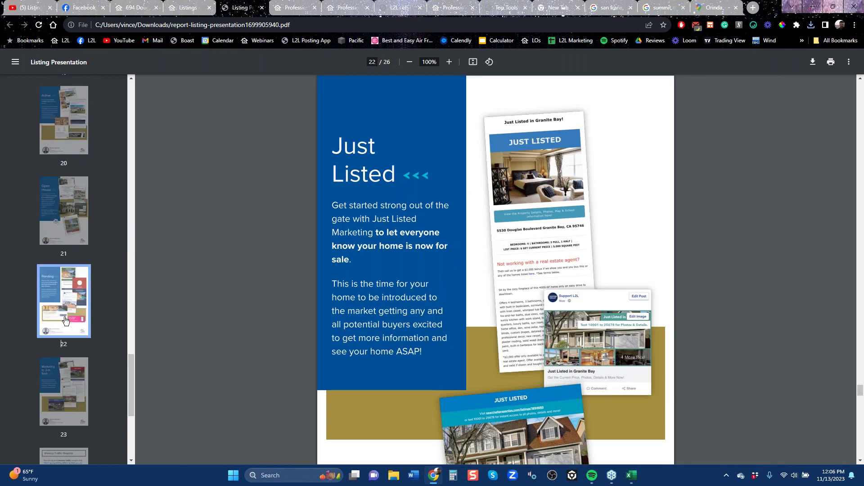
{"action": "left_click", "coordinate": [63, 388]}
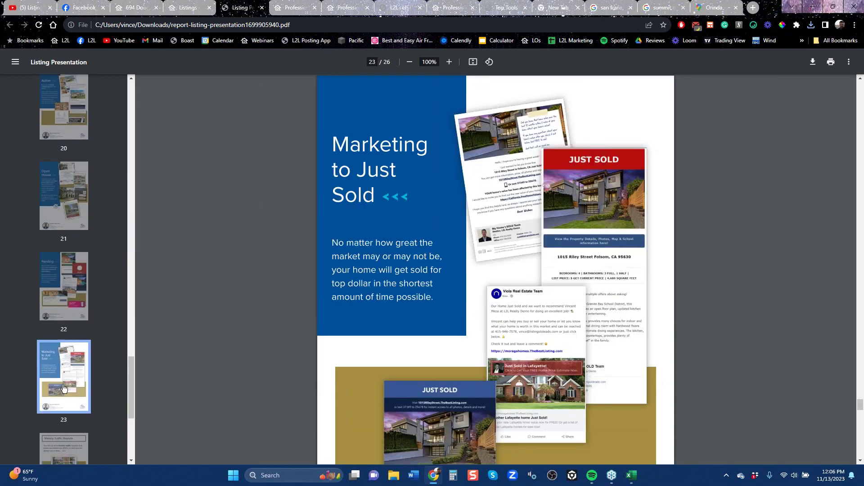
{"action": "scroll", "coordinate": [63, 364], "scroll_direction": "down", "scroll_amount": 5}
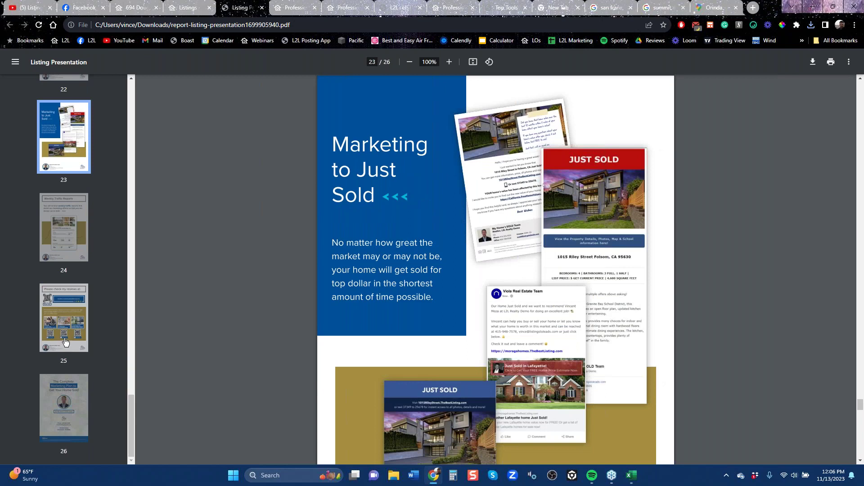
{"action": "scroll", "coordinate": [68, 339], "scroll_direction": "up", "scroll_amount": 12}
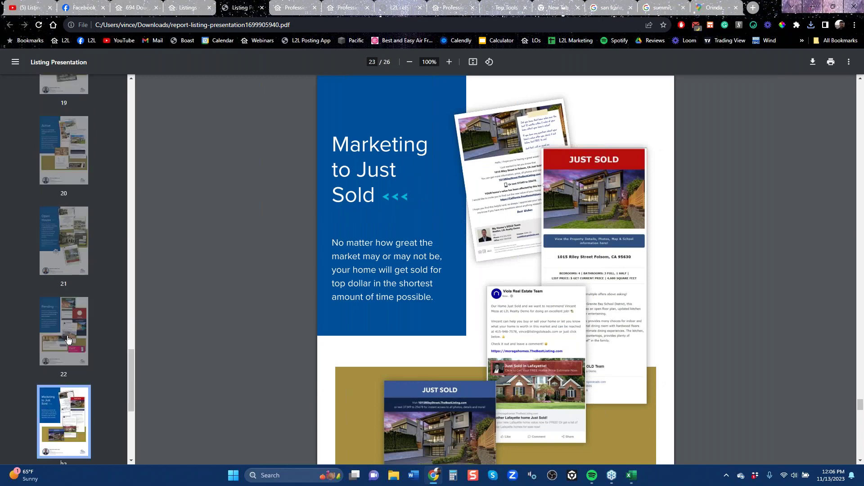
{"action": "scroll", "coordinate": [68, 337], "scroll_direction": "up", "scroll_amount": 9}
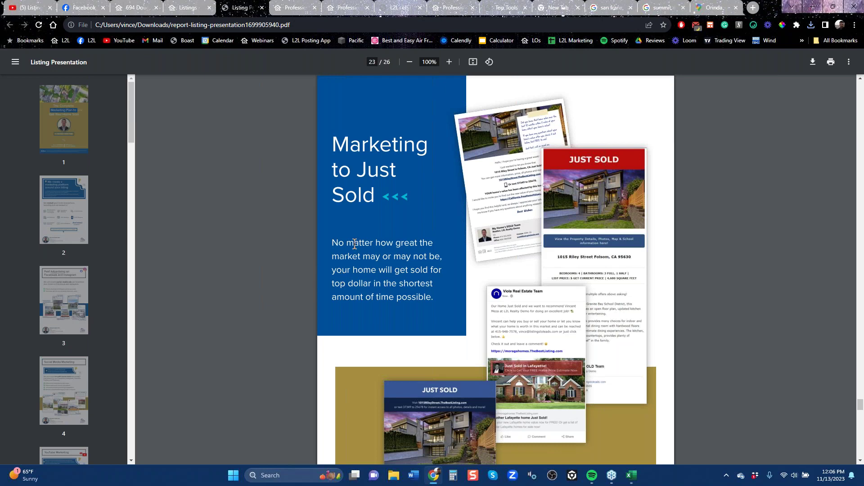
- Bring up the Top Tools handout and zoom out to 75% so the page fits
{"action": "left_click", "coordinate": [187, 7]}
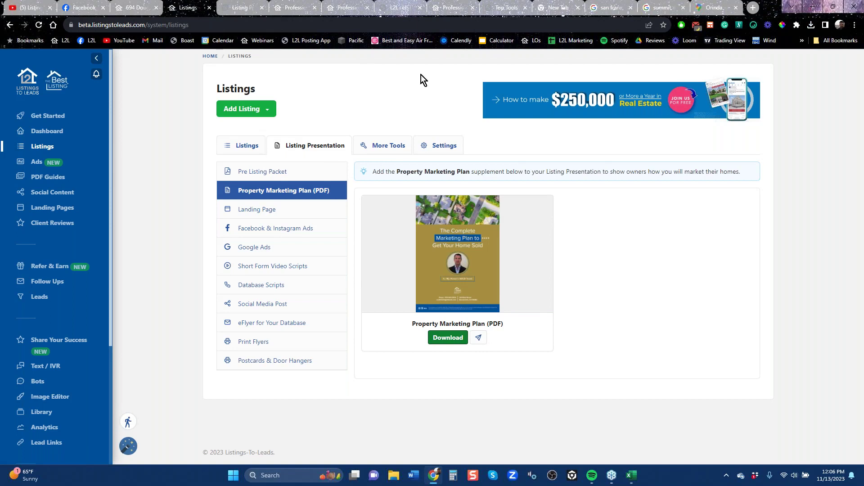
{"action": "left_click", "coordinate": [507, 6]}
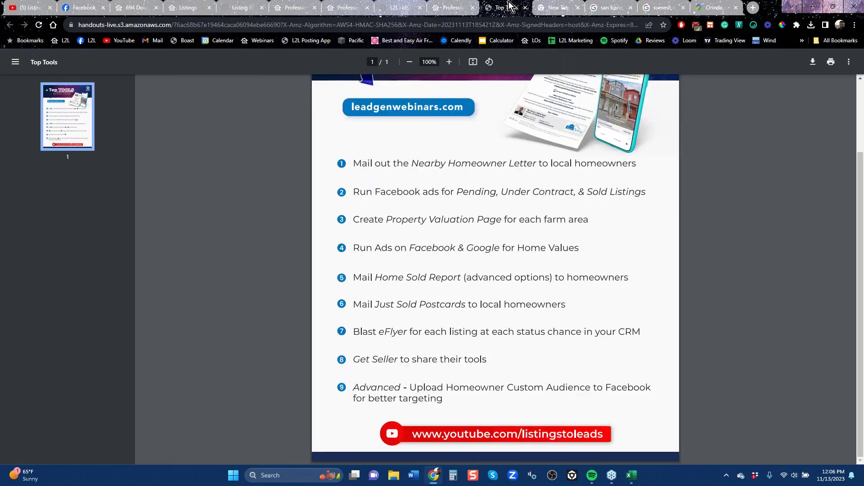
{"action": "left_click", "coordinate": [411, 63]}
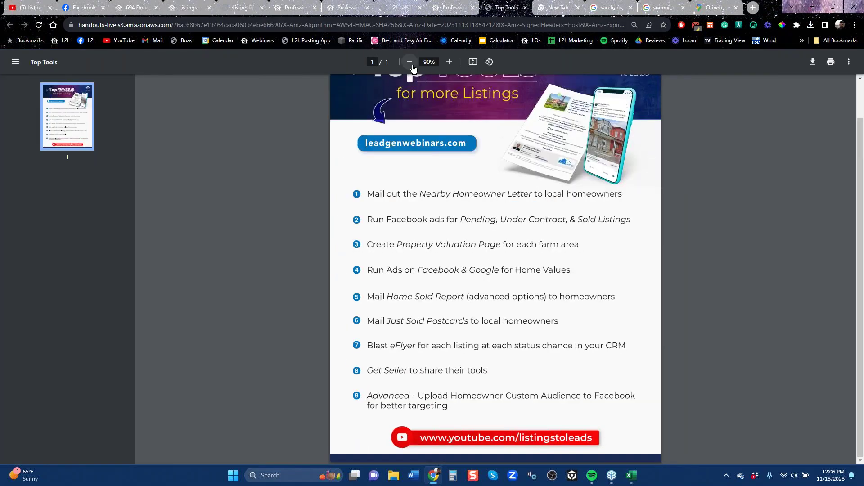
{"action": "left_click", "coordinate": [410, 63]}
{"action": "left_click", "coordinate": [410, 63]}
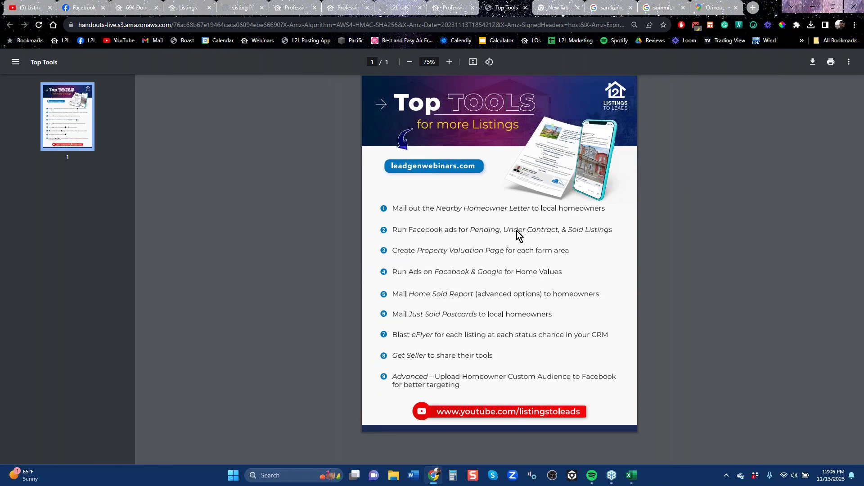